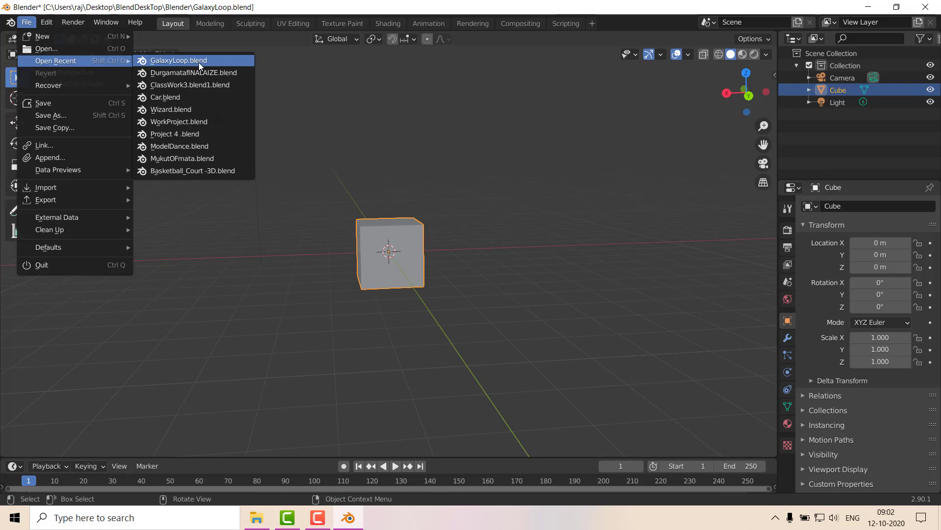
Step: Open the recent file GalaxyLoop.blend and look over the finished tunnel model
{"action": "middle_click_drag", "start_coordinate": [198, 63], "coordinate": [508, 258]}
{"action": "scroll", "coordinate": [843, 128], "scroll_direction": "down", "scroll_amount": 3}
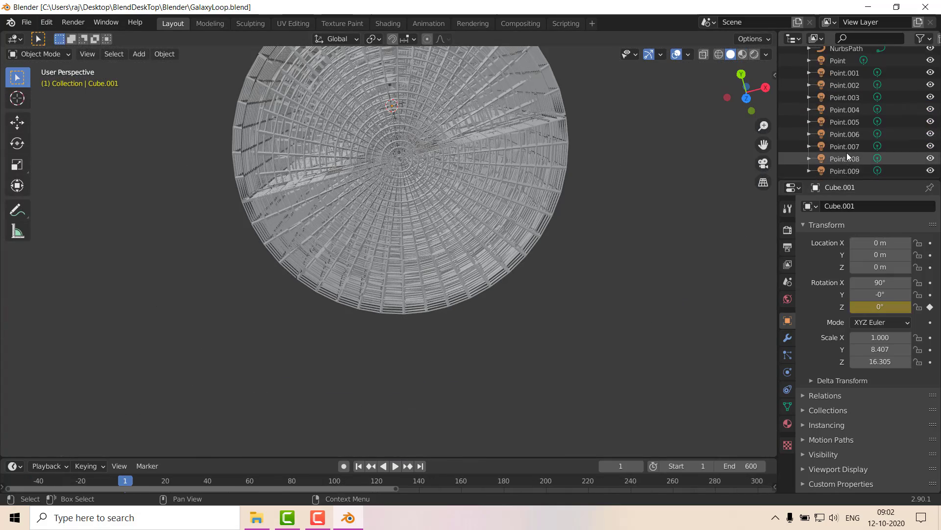
{"action": "scroll", "coordinate": [846, 152], "scroll_direction": "up", "scroll_amount": 3}
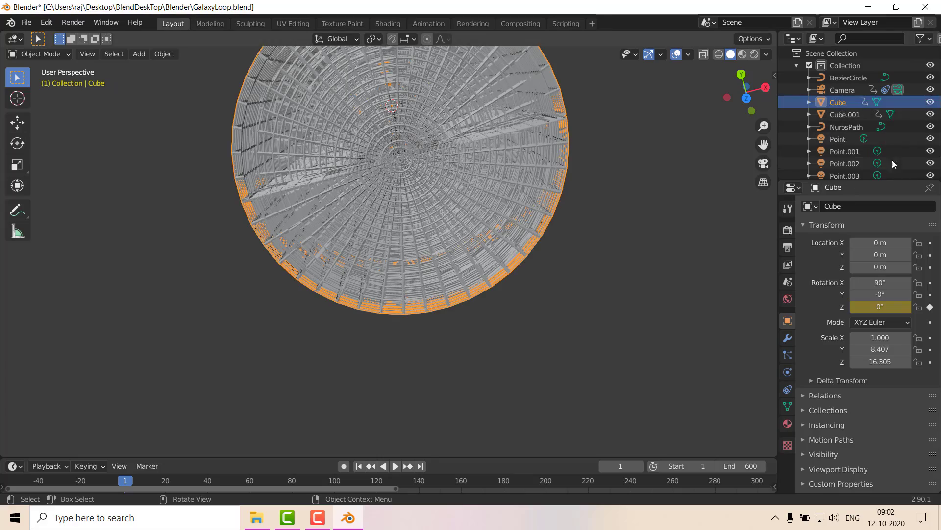
Step: Try moving Cube.001 along the global Z axis and delete that object
{"action": "left_click", "coordinate": [855, 112]}
{"action": "middle_click_drag", "start_coordinate": [515, 235], "coordinate": [405, 307]}
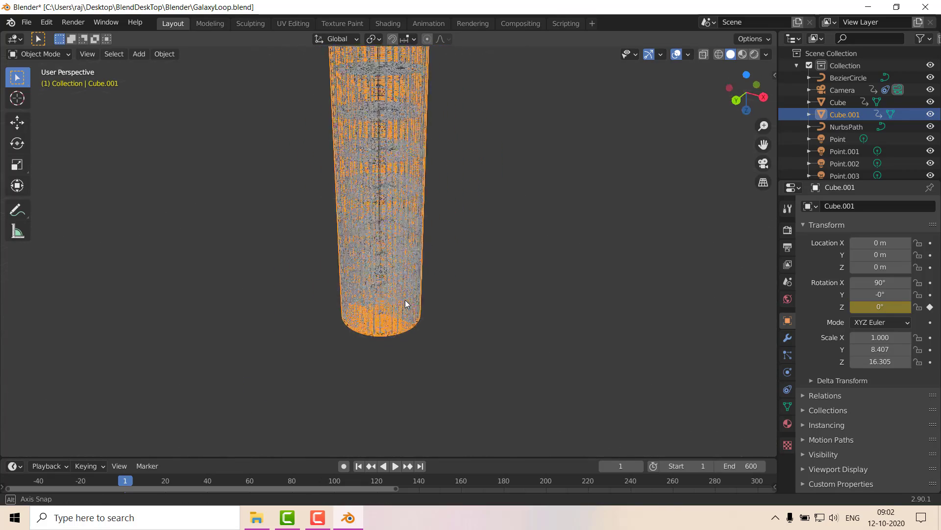
{"action": "key", "text": "g"}
{"action": "key", "text": "z"}
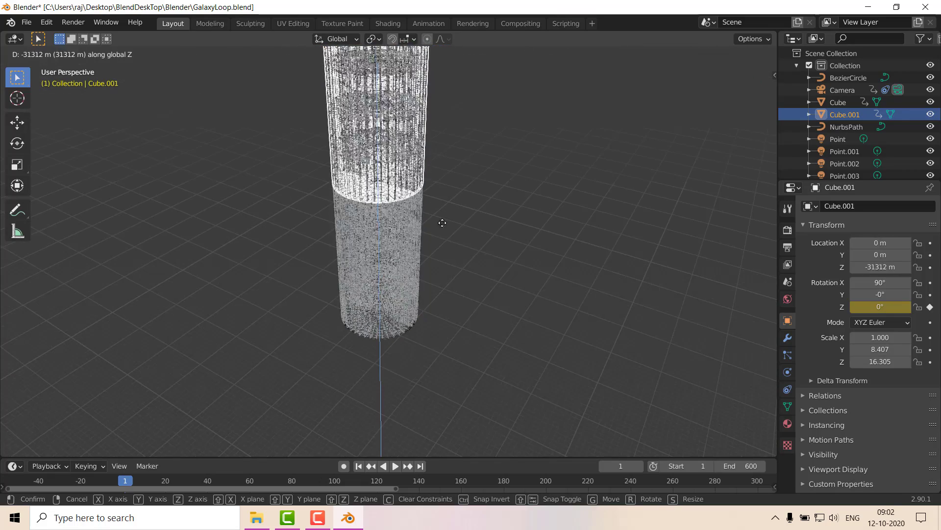
{"action": "left_click", "coordinate": [427, 284]}
{"action": "key", "text": "x"}
{"action": "left_click", "coordinate": [427, 284]}
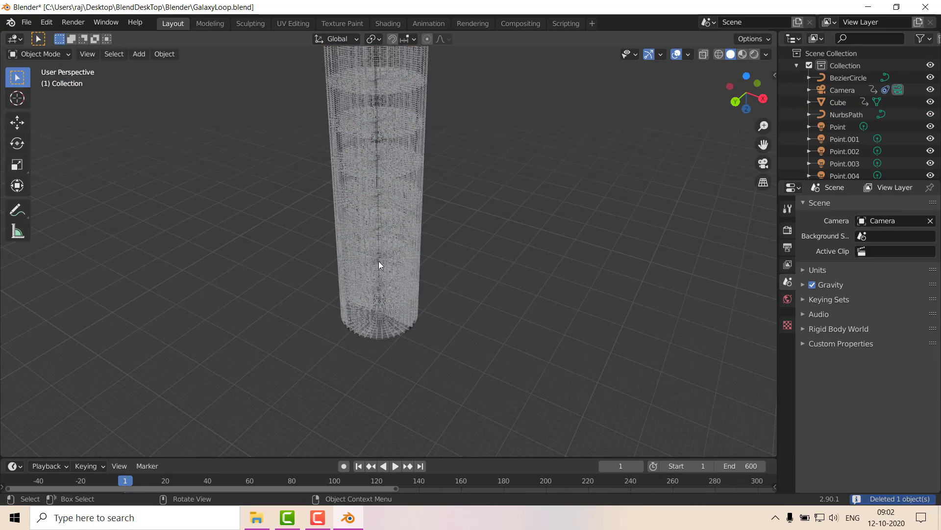
Step: Select the remaining Cube and view the tunnel through the camera with Rendered shading
{"action": "left_click", "coordinate": [379, 264]}
{"action": "middle_click_drag", "start_coordinate": [488, 314], "coordinate": [480, 352]}
{"action": "scroll", "coordinate": [481, 352], "scroll_direction": "up", "scroll_amount": 5}
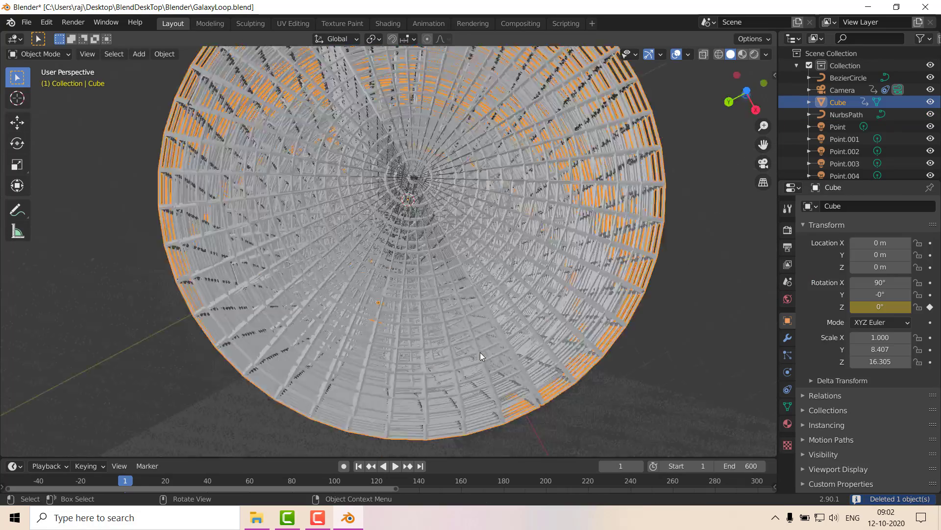
{"action": "key", "text": "KP_0"}
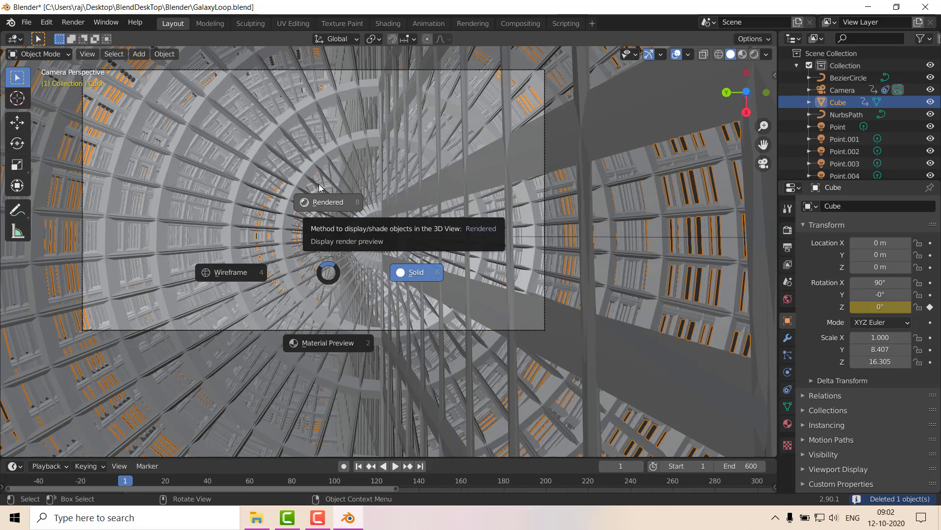
{"action": "left_click", "coordinate": [347, 193]}
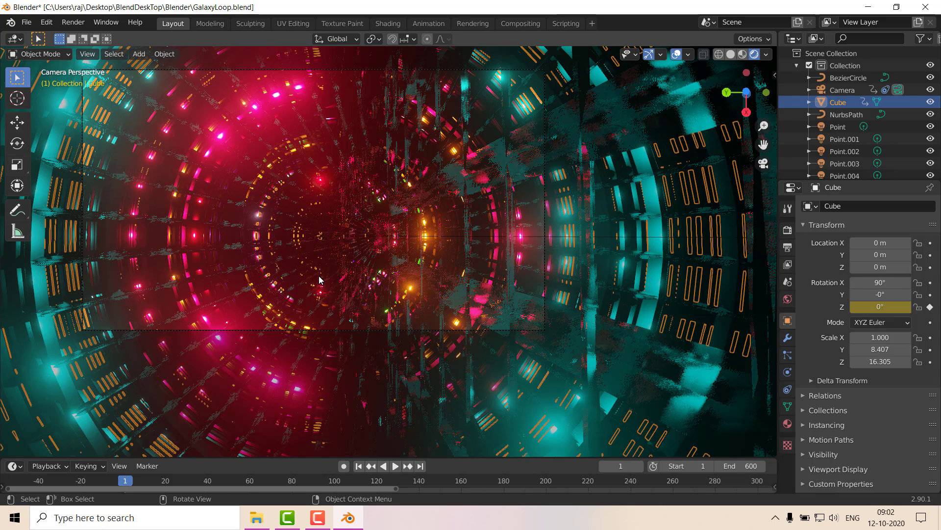
Step: Play the animation with all objects selected and inspect the Cube's material and the Point.001 light settings
{"action": "key", "text": "a"}
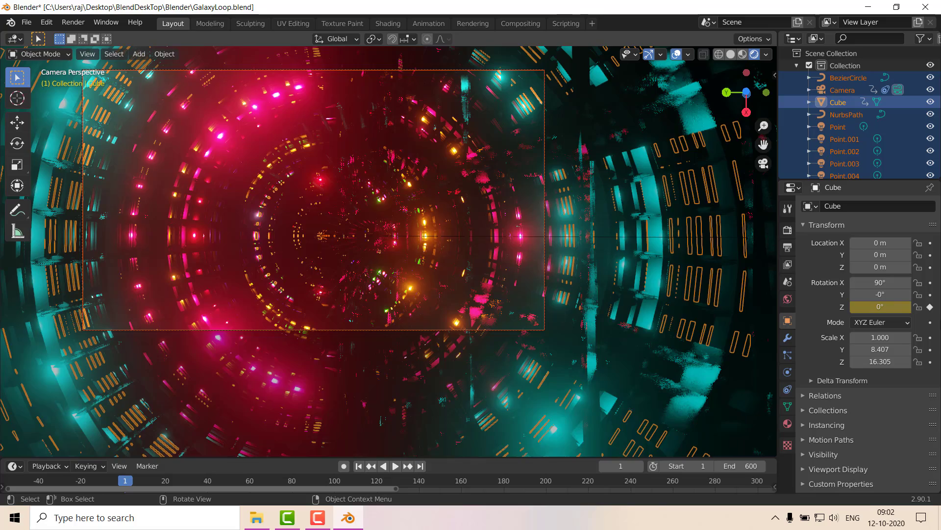
{"action": "key", "text": "space"}
{"action": "left_click", "coordinate": [789, 422]}
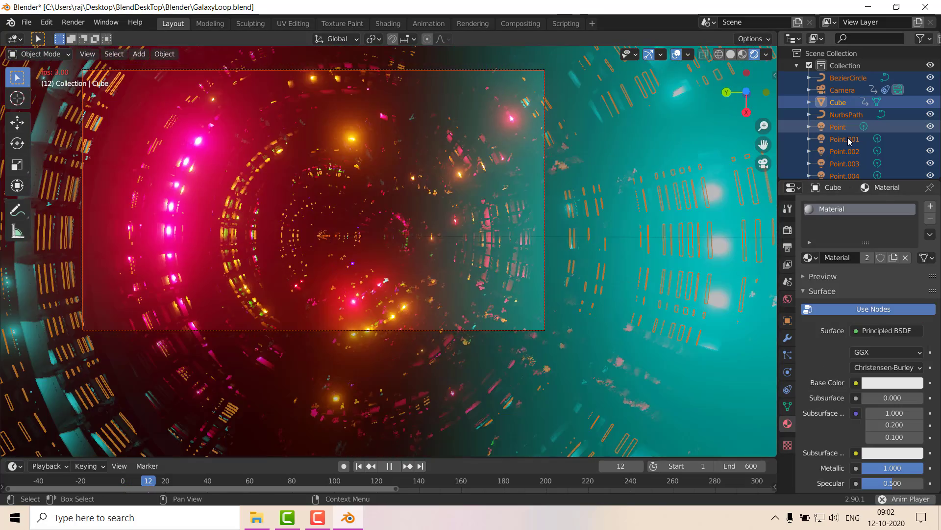
{"action": "left_click", "coordinate": [850, 140]}
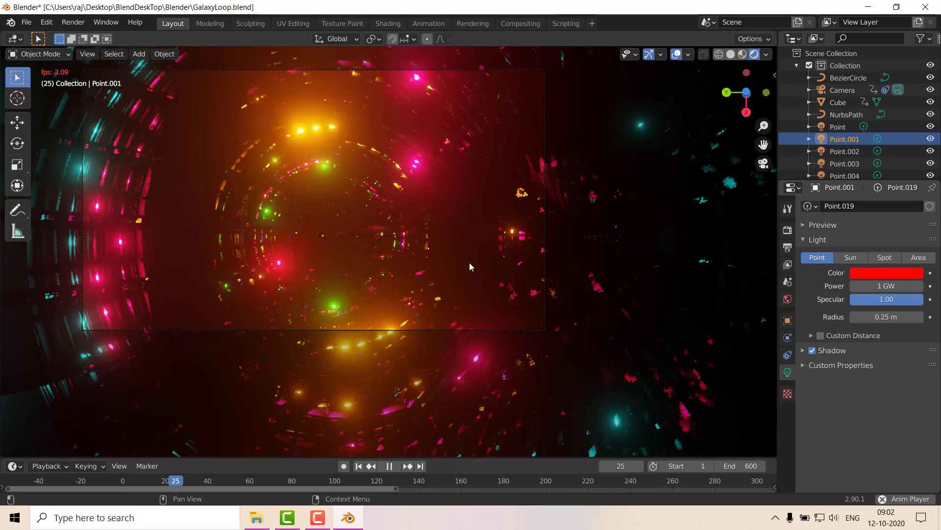
Step: Switch to Solid shading, examine the playing tunnel from outside and inside, and stop playback in camera view
{"action": "key", "text": "z"}
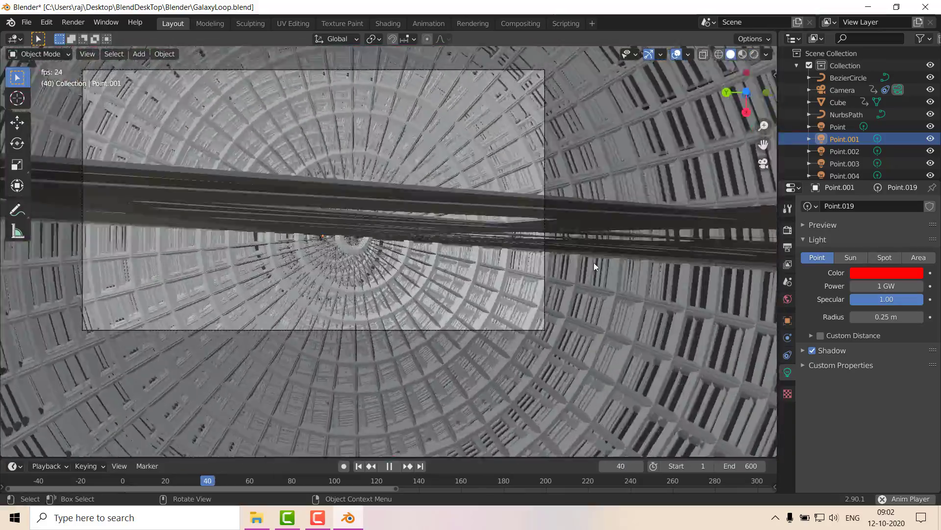
{"action": "middle_click_drag", "start_coordinate": [595, 266], "coordinate": [575, 302]}
{"action": "scroll", "coordinate": [481, 225], "scroll_direction": "up", "scroll_amount": 4}
{"action": "scroll", "coordinate": [575, 302], "scroll_direction": "down", "scroll_amount": 6}
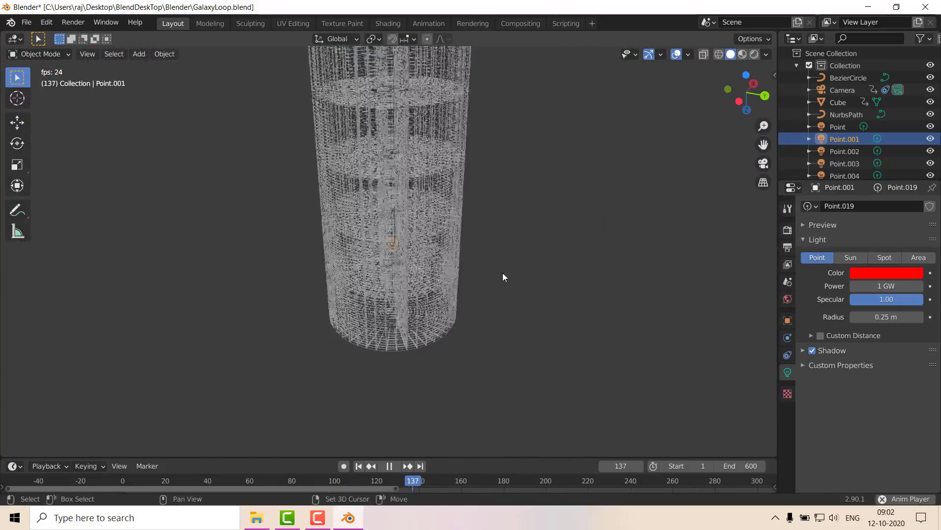
{"action": "scroll", "coordinate": [463, 357], "scroll_direction": "up", "scroll_amount": 6}
{"action": "middle_click_drag", "start_coordinate": [315, 277], "coordinate": [361, 321]}
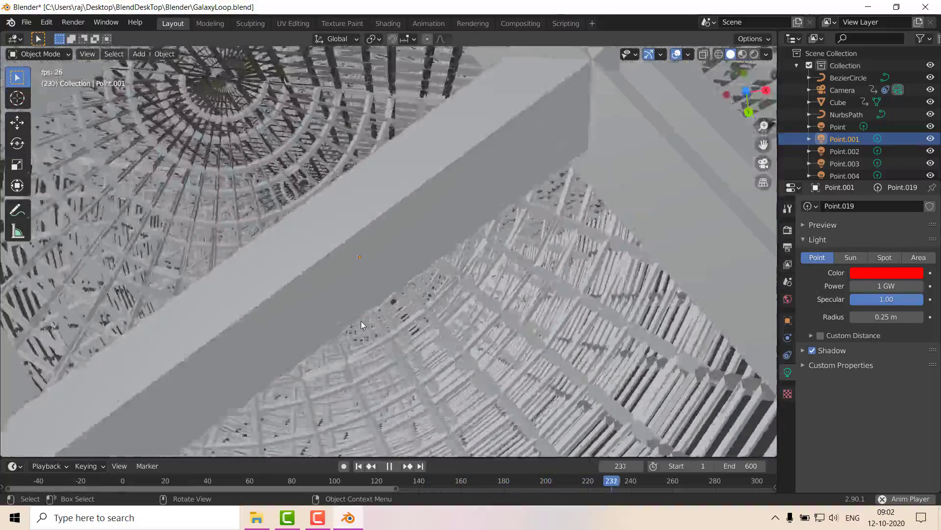
{"action": "key", "text": "KP_0"}
{"action": "key", "text": "space"}
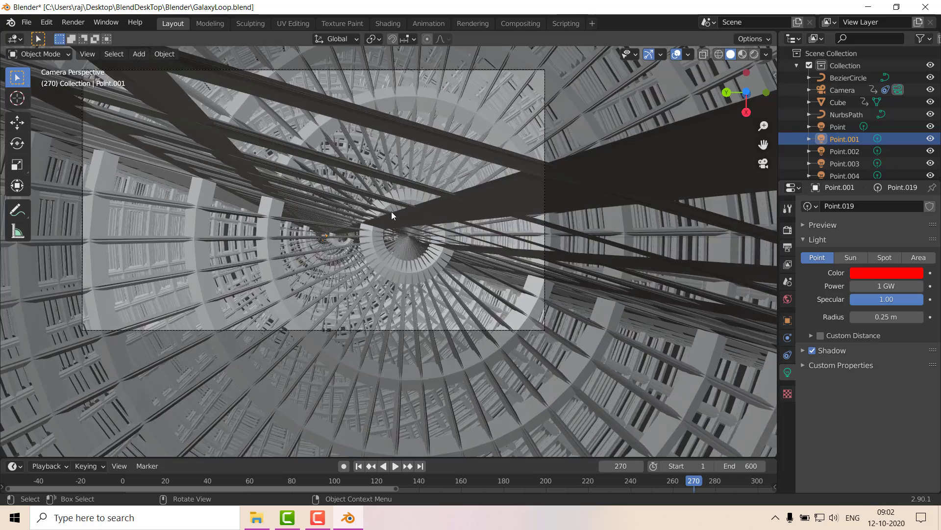
Step: Play the camera animation in Rendered shading and return the viewport to Solid shading
{"action": "key", "text": "z"}
{"action": "left_click", "coordinate": [384, 147]}
{"action": "key", "text": "space"}
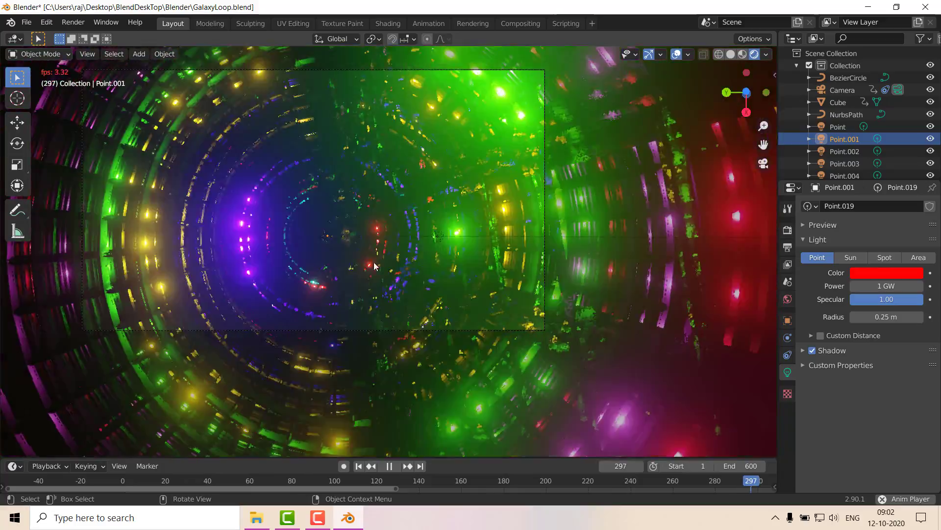
{"action": "key", "text": "z"}
{"action": "left_click", "coordinate": [378, 269]}
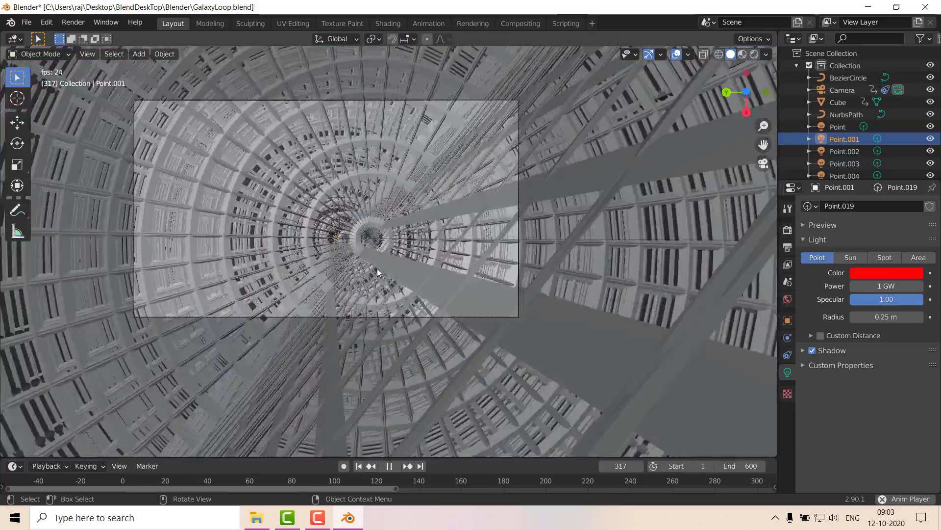
Step: Examine the tunnel cylinder from outside in Material Preview shading
{"action": "middle_click_drag", "start_coordinate": [378, 269], "coordinate": [622, 289]}
{"action": "key", "text": "z"}
{"action": "left_click", "coordinate": [399, 413]}
{"action": "scroll", "coordinate": [396, 365], "scroll_direction": "up", "scroll_amount": 3}
{"action": "scroll", "coordinate": [480, 305], "scroll_direction": "up", "scroll_amount": 3}
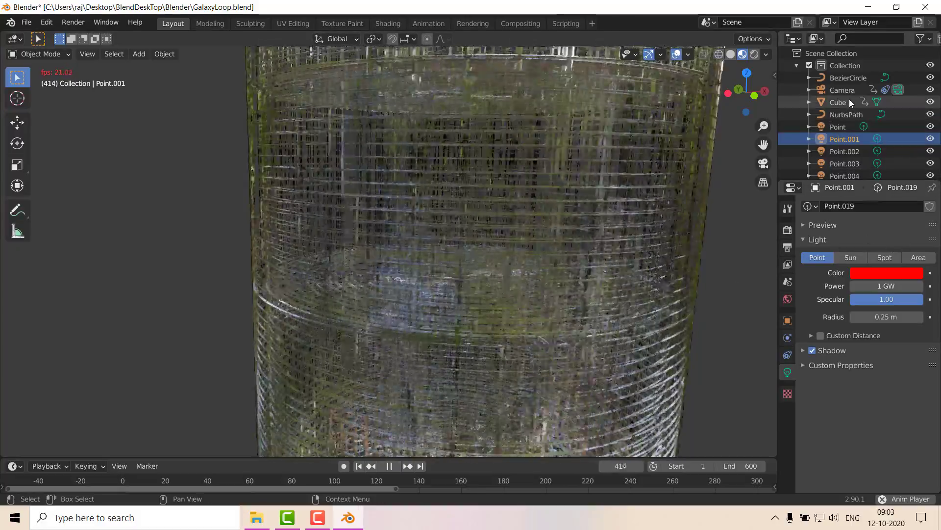
Step: Inspect the Cube's modifiers from different angles and expand its entry in the outliner
{"action": "left_click", "coordinate": [847, 101]}
{"action": "scroll", "coordinate": [555, 310], "scroll_direction": "down", "scroll_amount": 3}
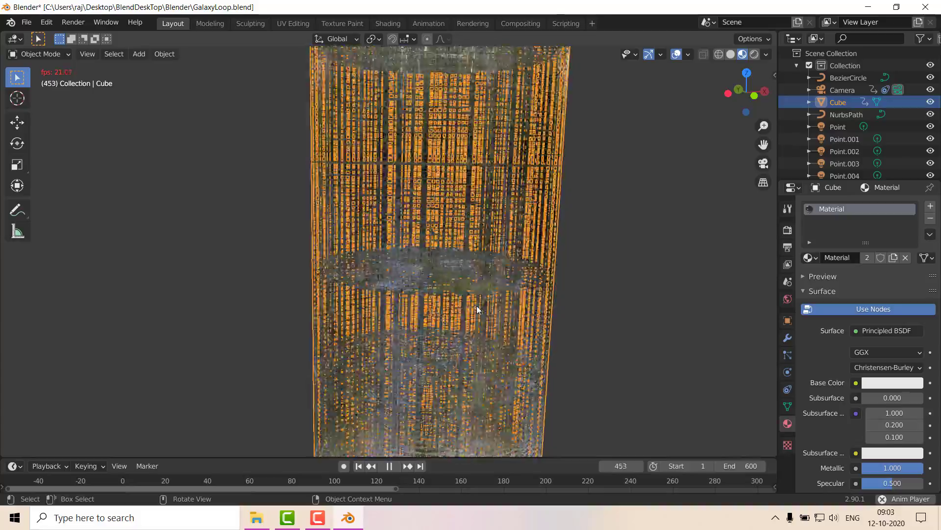
{"action": "middle_click_drag", "start_coordinate": [475, 309], "coordinate": [505, 307]}
{"action": "left_click", "coordinate": [788, 338]}
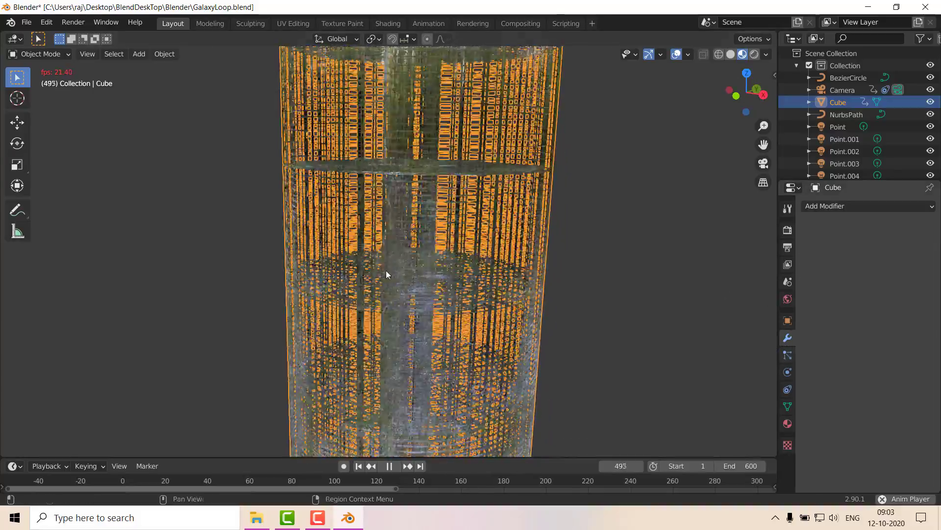
{"action": "middle_click_drag", "start_coordinate": [387, 273], "coordinate": [485, 290]}
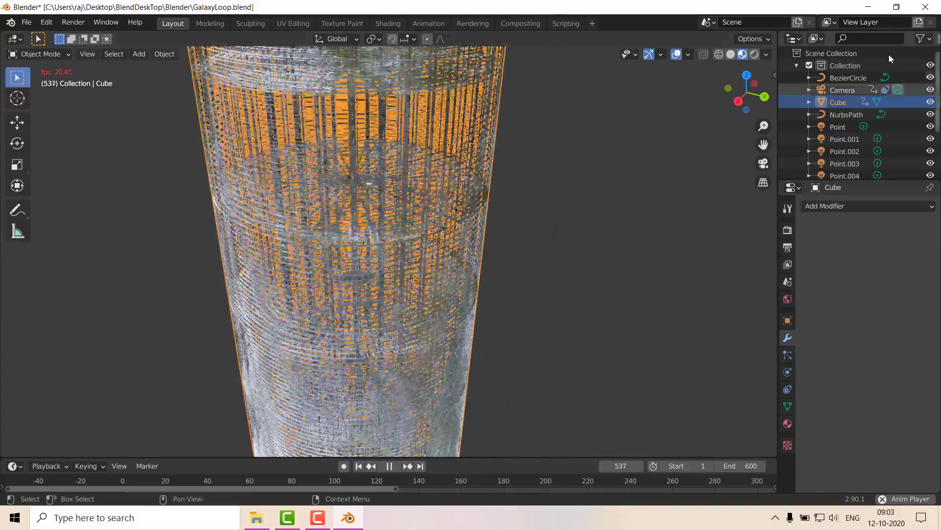
{"action": "left_click", "coordinate": [809, 102]}
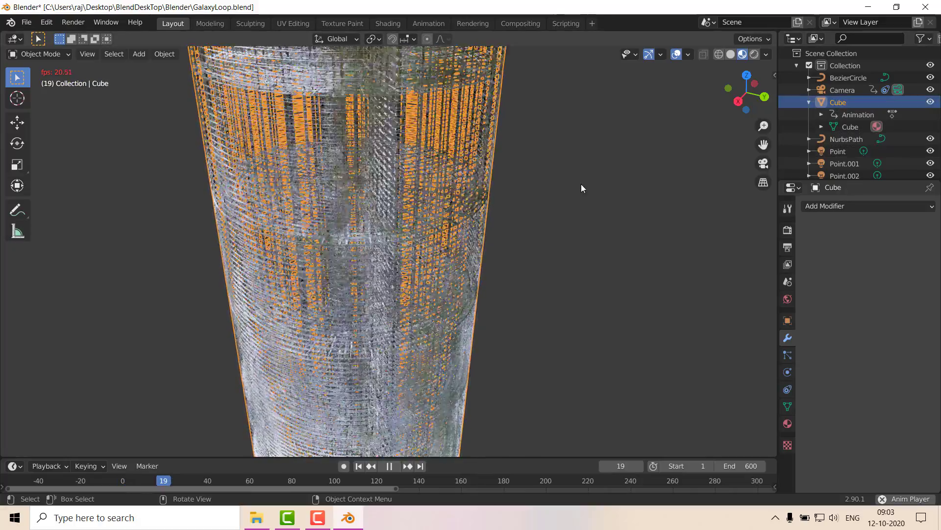
Step: Stop playback and create a new General file, discarding the changes to GalaxyLoop.blend
{"action": "key", "text": "space"}
{"action": "left_click", "coordinate": [26, 22]}
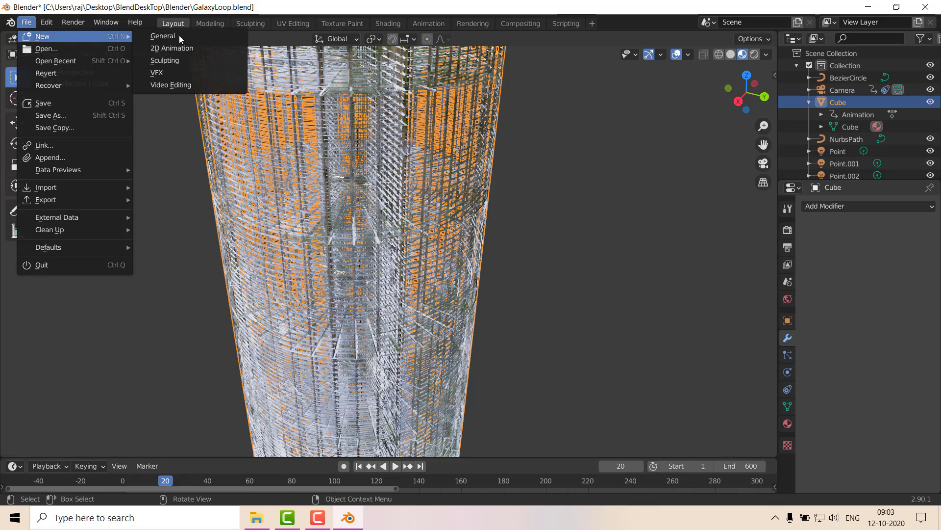
{"action": "left_click", "coordinate": [180, 36]}
{"action": "left_click", "coordinate": [493, 280]}
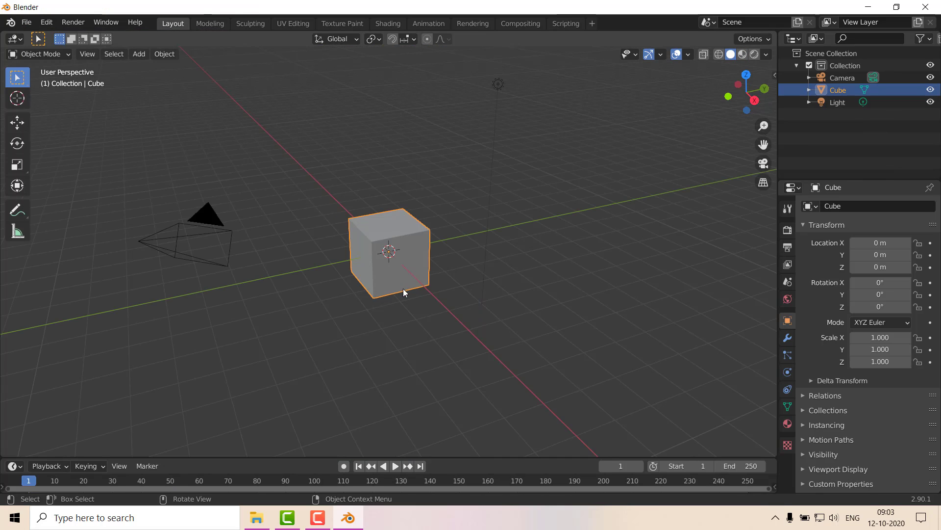
{"action": "left_click", "coordinate": [288, 518]}
{"action": "left_click", "coordinate": [288, 518]}
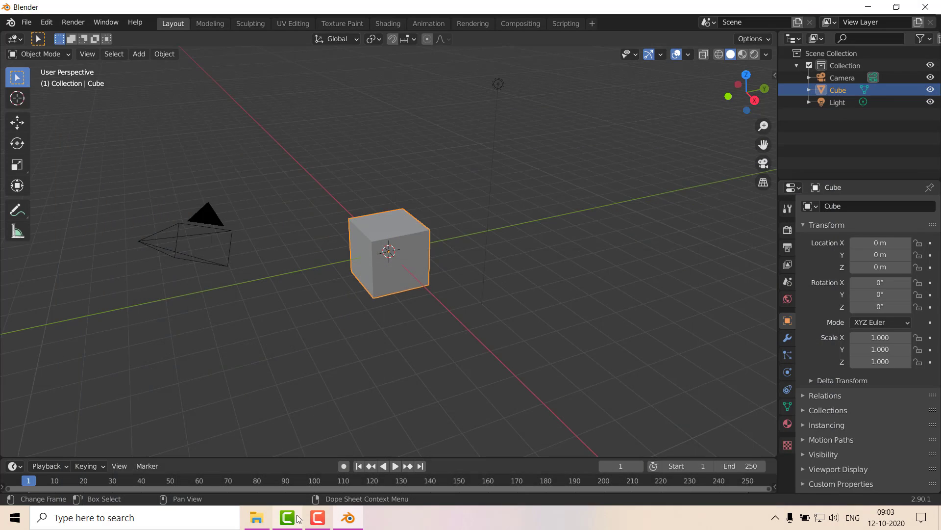
{"action": "left_click", "coordinate": [319, 516]}
{"action": "left_click", "coordinate": [318, 516]}
{"action": "middle_click_drag", "start_coordinate": [382, 245], "coordinate": [404, 231]}
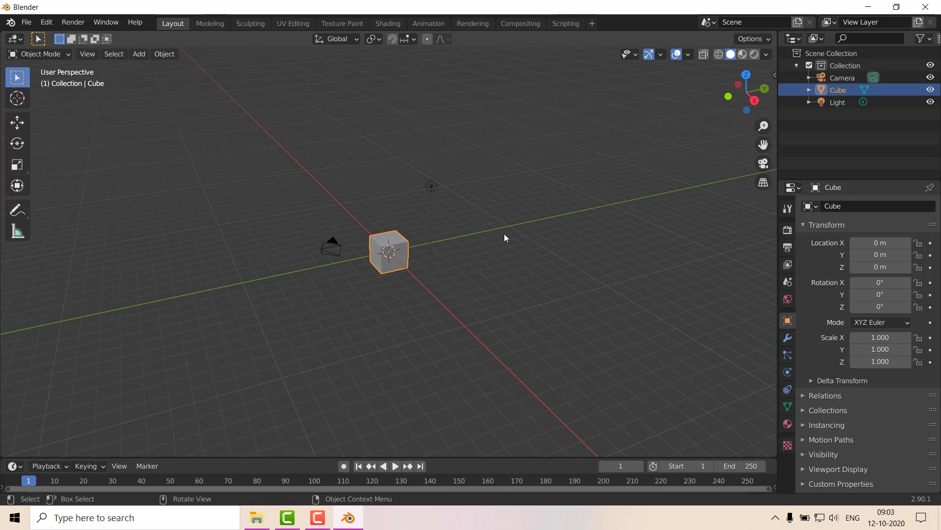
Step: Delete the default light and hide the camera in the new scene
{"action": "left_click", "coordinate": [331, 238]}
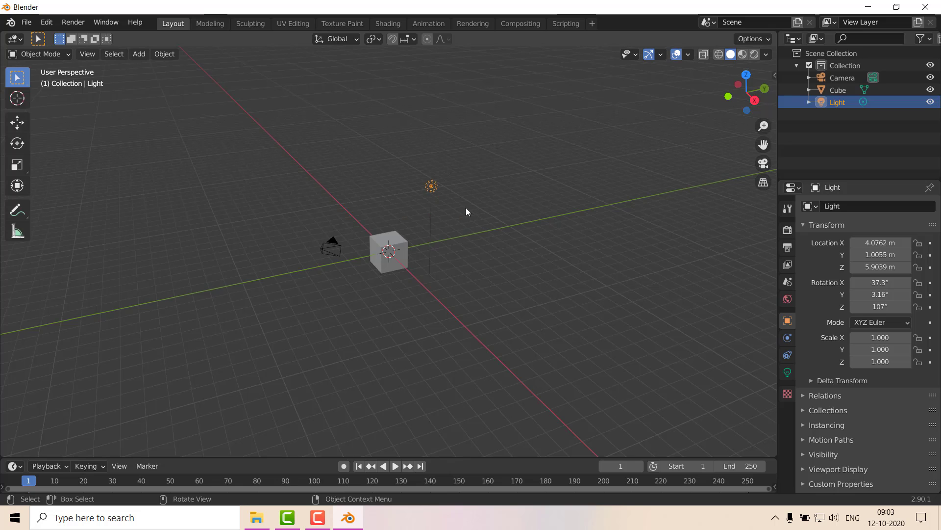
{"action": "key", "text": "x"}
{"action": "left_click", "coordinate": [454, 193]}
{"action": "middle_click_drag", "start_coordinate": [454, 194], "coordinate": [398, 264]}
Step: Scale the default cube uniformly to about 8.27
{"action": "left_click", "coordinate": [397, 263]}
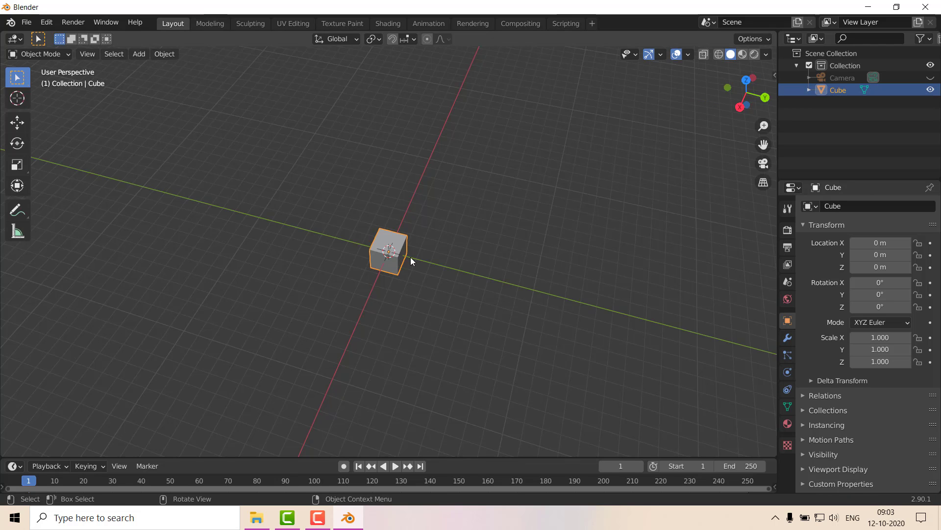
{"action": "scroll", "coordinate": [507, 240], "scroll_direction": "up", "scroll_amount": 5}
{"action": "middle_click_drag", "start_coordinate": [497, 229], "coordinate": [413, 234]}
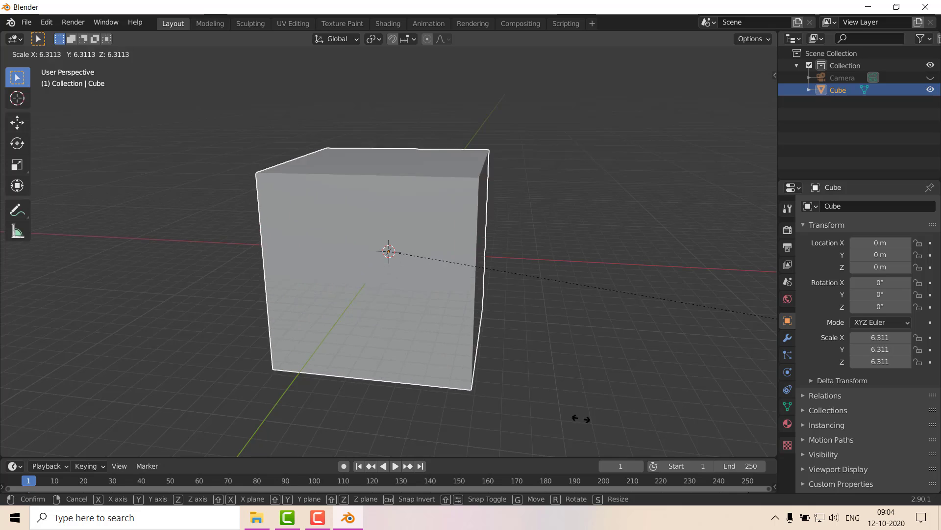
{"action": "left_click", "coordinate": [31, 52]}
Step: Stretch the cube along Z to a scale of about 16.56 and raise it to about 16.8 m on Z
{"action": "scroll", "coordinate": [424, 160], "scroll_direction": "down", "scroll_amount": 8}
{"action": "key", "text": "s"}
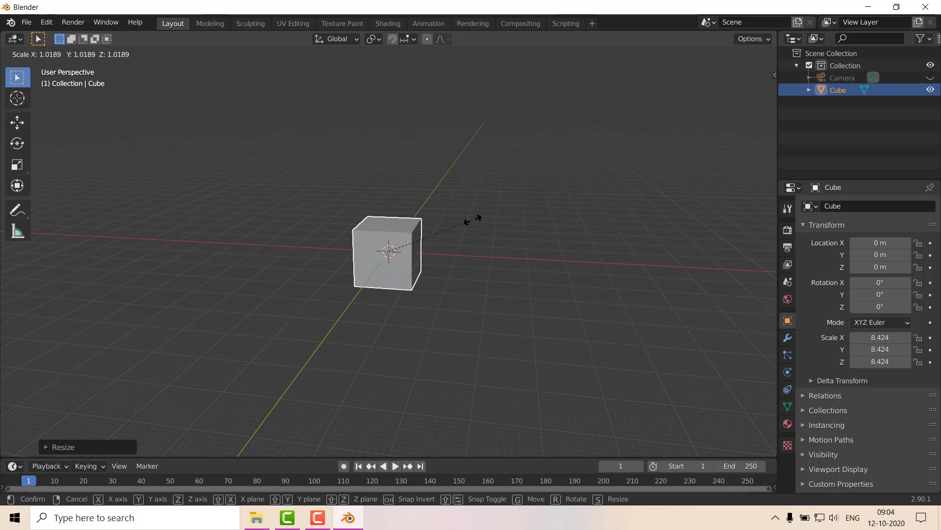
{"action": "key", "text": "z"}
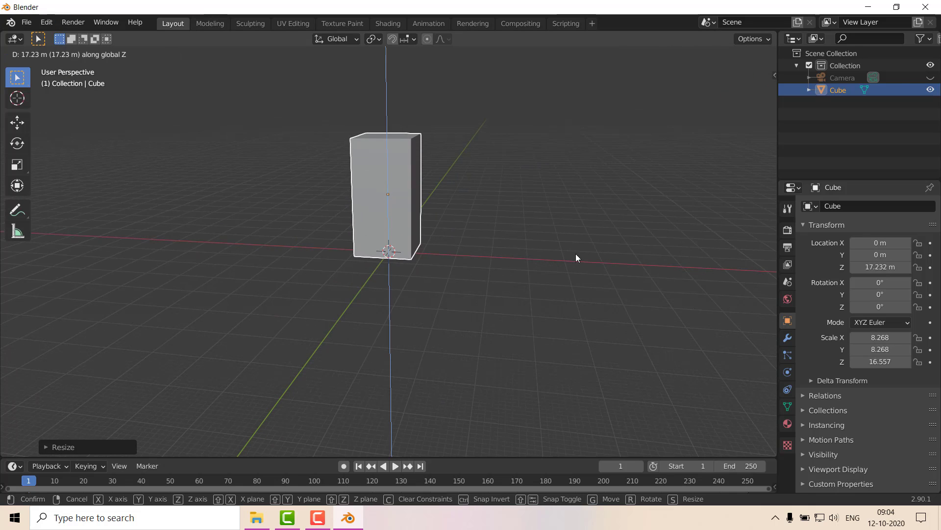
{"action": "left_click", "coordinate": [575, 260]}
Step: Enter Edit Mode on the tall box and select all of its faces in face select mode
{"action": "scroll", "coordinate": [443, 210], "scroll_direction": "up", "scroll_amount": 5}
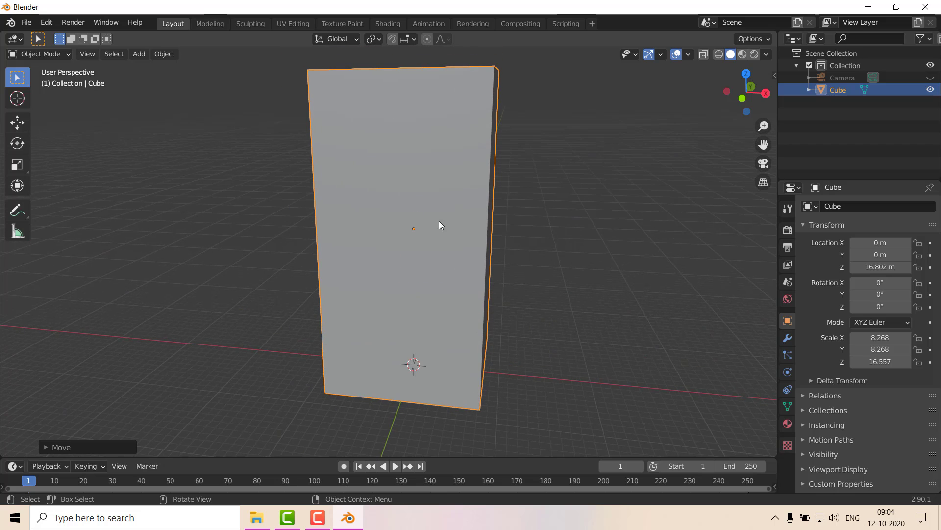
{"action": "key", "text": "Tab"}
{"action": "scroll", "coordinate": [444, 220], "scroll_direction": "down", "scroll_amount": 3}
{"action": "right_click", "coordinate": [447, 216]}
{"action": "key", "text": "Escape"}
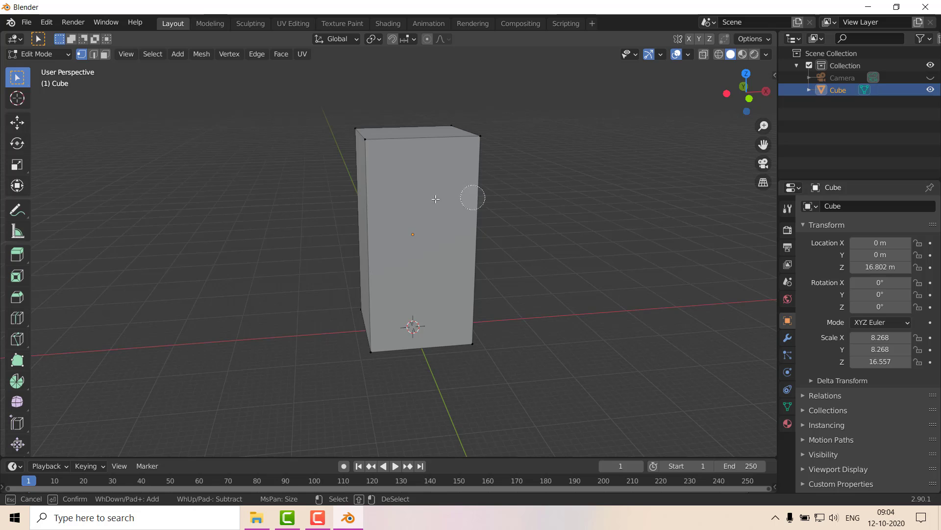
{"action": "middle_click_drag", "start_coordinate": [416, 205], "coordinate": [596, 211]}
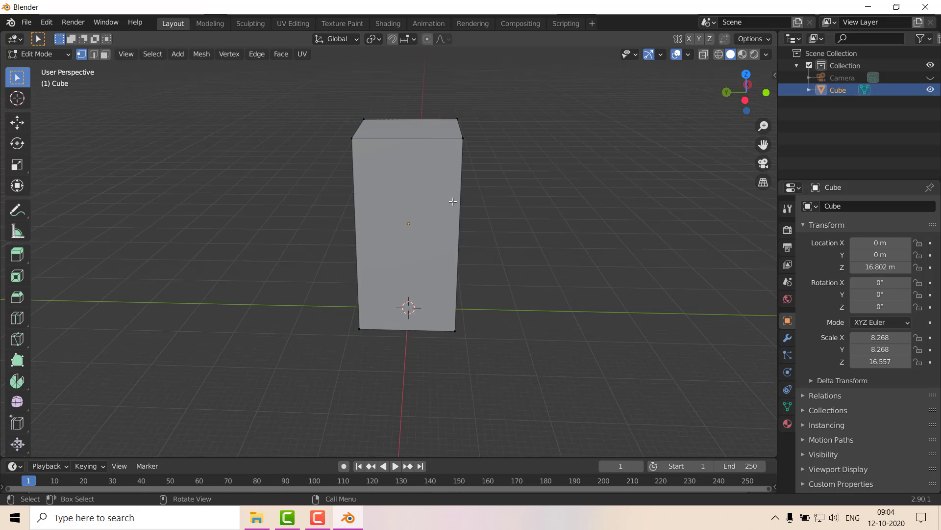
{"action": "middle_click_drag", "start_coordinate": [443, 210], "coordinate": [424, 128]}
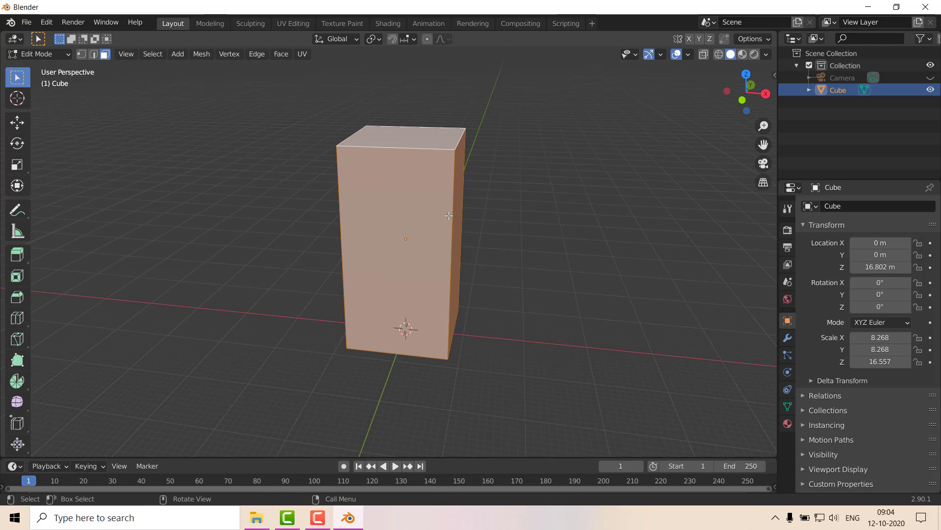
Step: Subdivide all faces of the tall box with 10 cuts
{"action": "right_click", "coordinate": [425, 198]}
{"action": "left_click", "coordinate": [396, 201]}
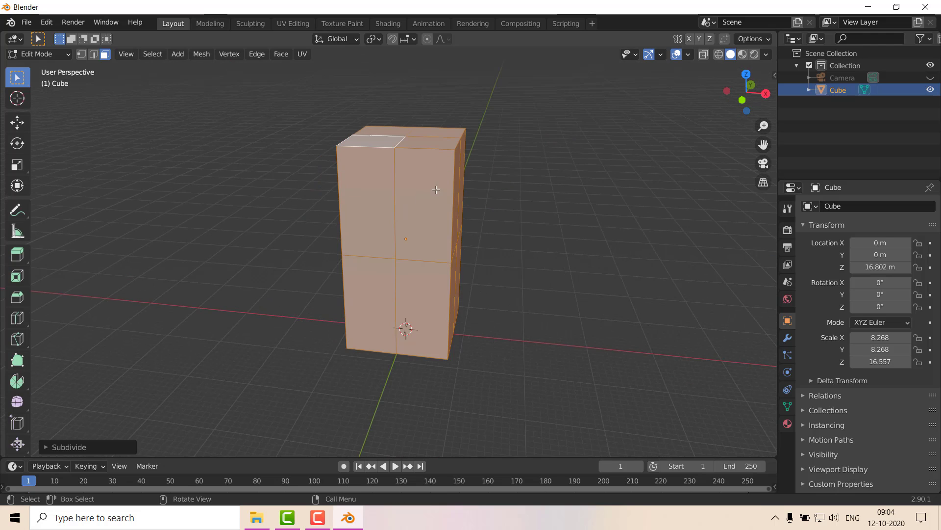
{"action": "left_click", "coordinate": [40, 446]}
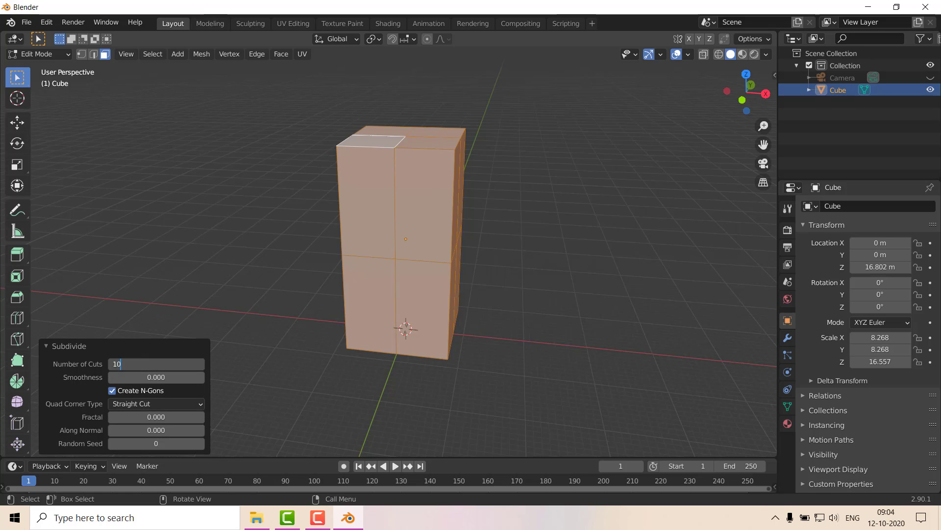
{"action": "scroll", "coordinate": [508, 250], "scroll_direction": "up", "scroll_amount": 5}
{"action": "middle_click_drag", "start_coordinate": [508, 250], "coordinate": [437, 280]}
{"action": "scroll", "coordinate": [519, 244], "scroll_direction": "down", "scroll_amount": 4}
{"action": "scroll", "coordinate": [437, 281], "scroll_direction": "up", "scroll_amount": 4}
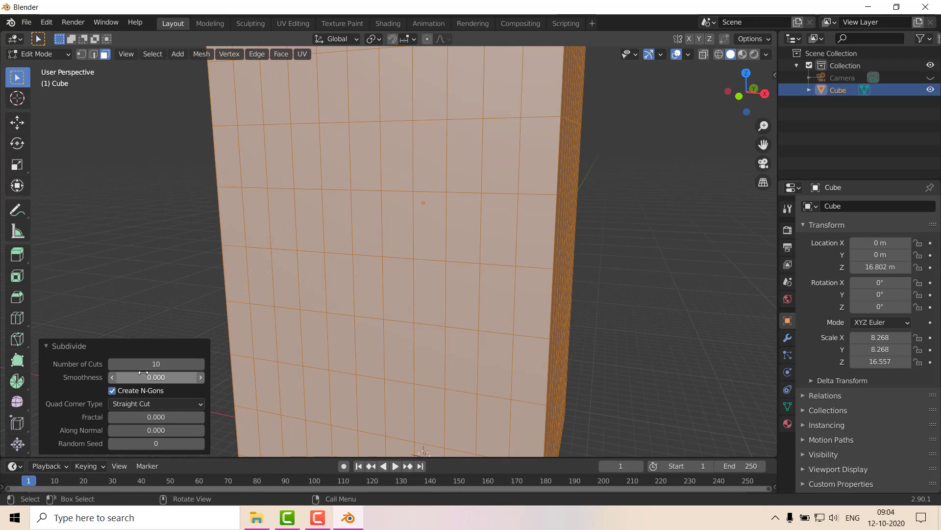
{"action": "middle_click_drag", "start_coordinate": [560, 324], "coordinate": [405, 330]}
{"action": "scroll", "coordinate": [395, 273], "scroll_direction": "down", "scroll_amount": 5}
{"action": "middle_click_drag", "start_coordinate": [395, 273], "coordinate": [451, 267]}
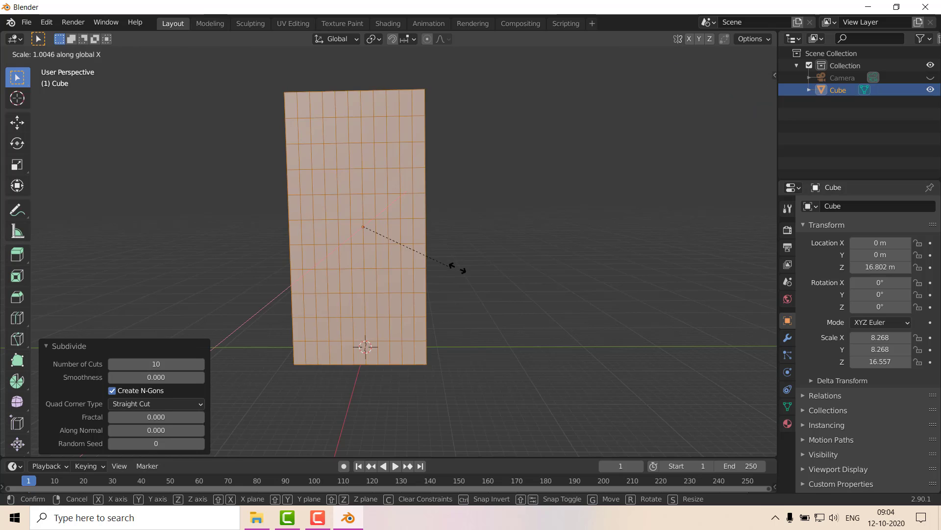
{"action": "key", "text": "Escape"}
{"action": "key", "text": "s"}
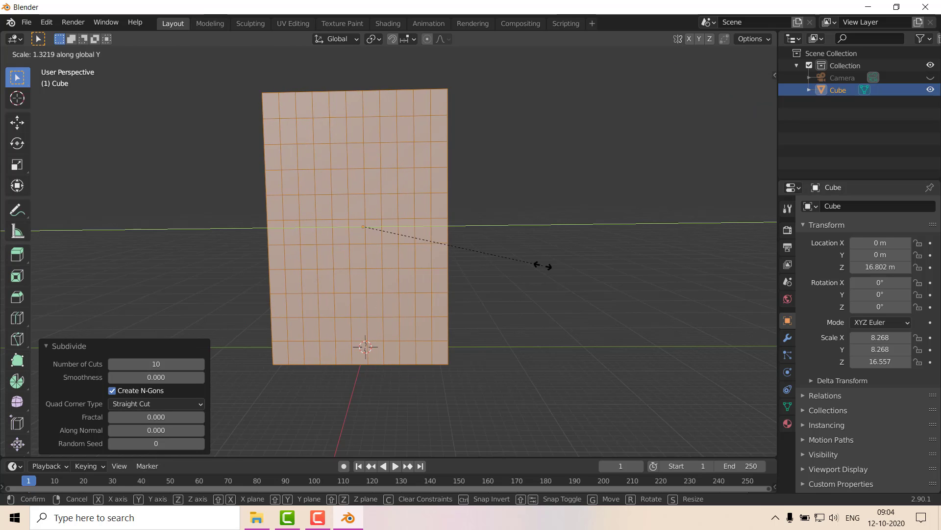
{"action": "key", "text": "Escape"}
Step: Return to Object Mode and add a Wireframe modifier to the subdivided box
{"action": "key", "text": "Tab"}
{"action": "middle_click_drag", "start_coordinate": [542, 265], "coordinate": [489, 294]}
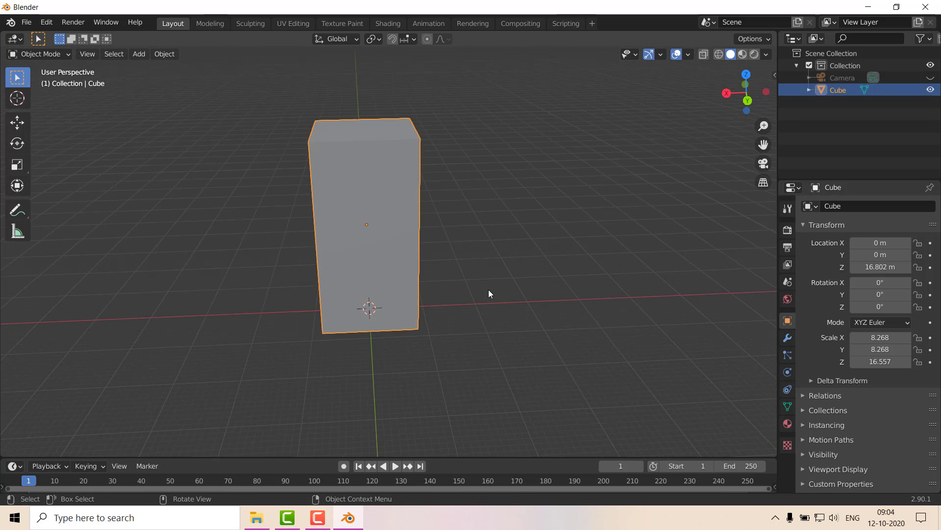
{"action": "left_click", "coordinate": [788, 339]}
{"action": "left_click", "coordinate": [867, 206]}
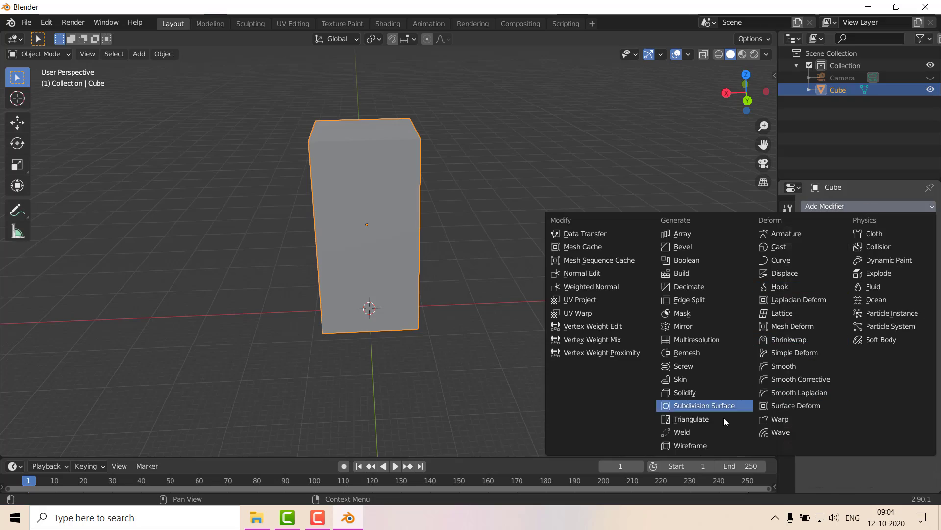
{"action": "left_click", "coordinate": [677, 445]}
{"action": "scroll", "coordinate": [417, 329], "scroll_direction": "up", "scroll_amount": 4}
{"action": "middle_click_drag", "start_coordinate": [455, 296], "coordinate": [445, 275]}
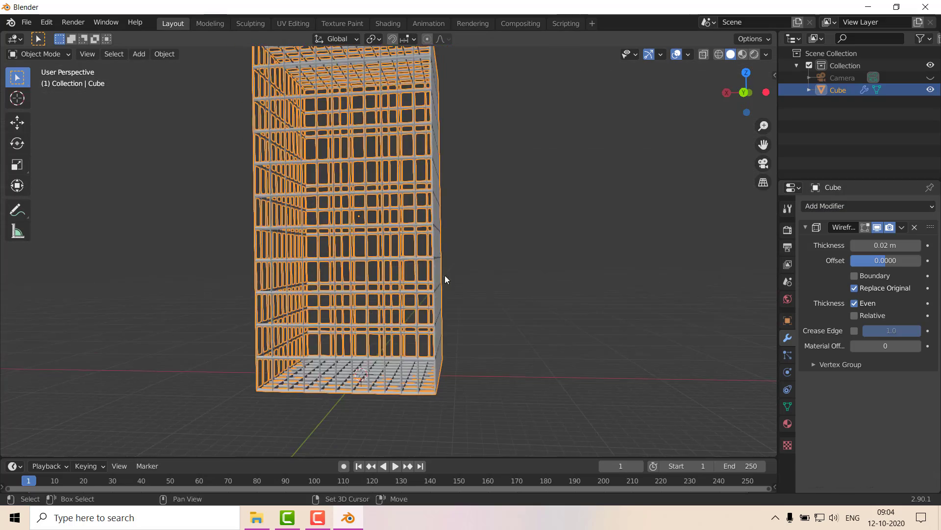
Step: Apply the Wireframe modifier so the box becomes a real lattice mesh
{"action": "scroll", "coordinate": [518, 315], "scroll_direction": "up", "scroll_amount": 3}
{"action": "middle_click_drag", "start_coordinate": [517, 316], "coordinate": [551, 342]}
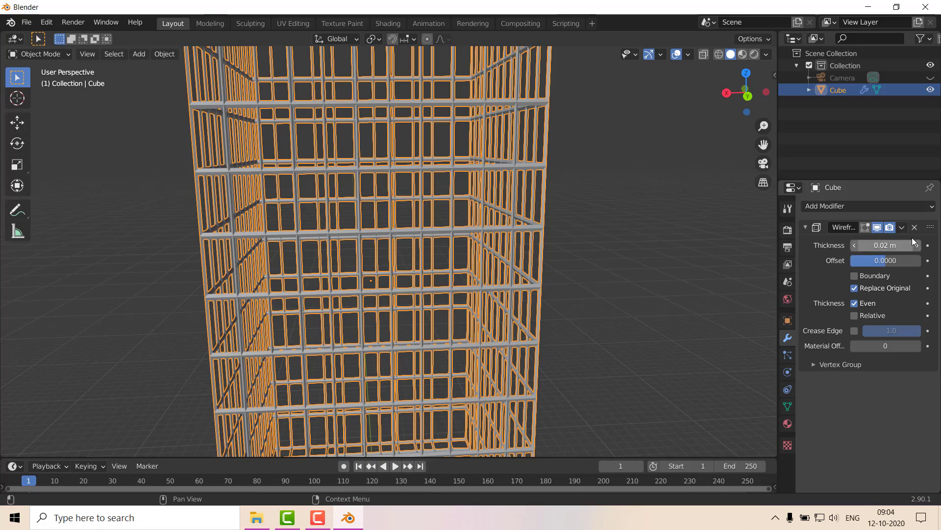
{"action": "left_click", "coordinate": [902, 227]}
{"action": "left_click", "coordinate": [861, 241]}
{"action": "left_click", "coordinate": [577, 292]}
{"action": "middle_click_drag", "start_coordinate": [554, 293], "coordinate": [381, 283]}
{"action": "left_click", "coordinate": [380, 283]}
{"action": "scroll", "coordinate": [554, 267], "scroll_direction": "down", "scroll_amount": 5}
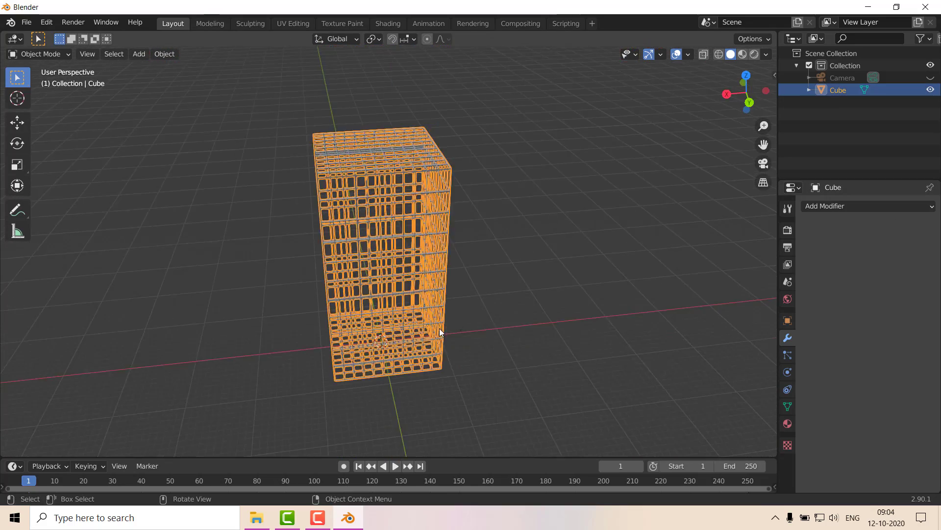
Step: Add a Bezier circle at the origin and scale it up more than 60 times, into a wide ring around the box
{"action": "scroll", "coordinate": [439, 328], "scroll_direction": "down", "scroll_amount": 2}
{"action": "key", "text": "shift+a"}
{"action": "mouse_move", "coordinate": [408, 262]}
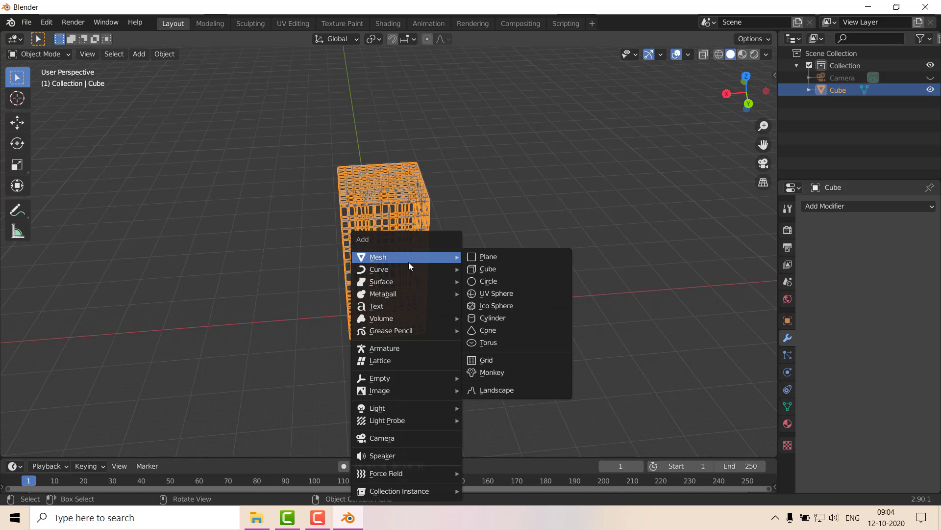
{"action": "left_click", "coordinate": [488, 279]}
{"action": "key", "text": "s"}
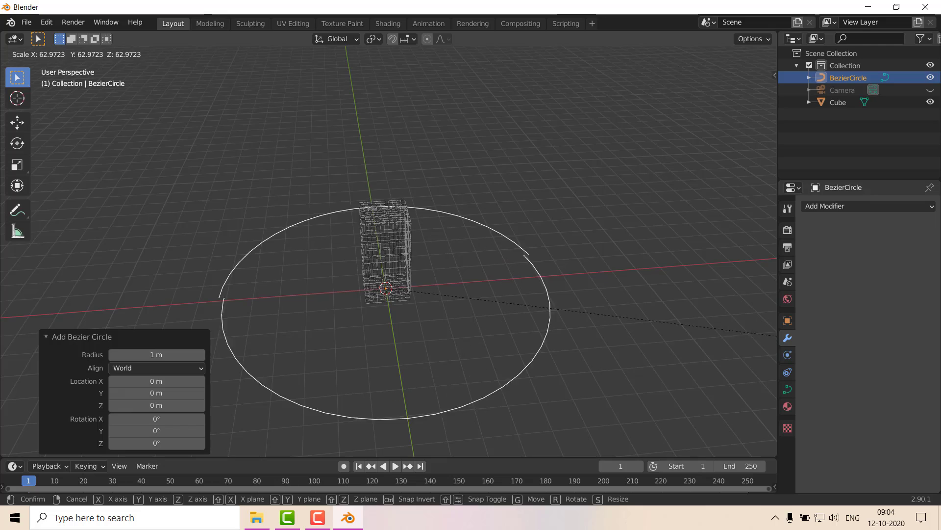
{"action": "left_click", "coordinate": [599, 369]}
Step: Select the wireframe box inside the Bezier circle
{"action": "scroll", "coordinate": [376, 299], "scroll_direction": "up", "scroll_amount": 2}
{"action": "left_click", "coordinate": [360, 295]}
{"action": "scroll", "coordinate": [360, 296], "scroll_direction": "up", "scroll_amount": 2}
{"action": "scroll", "coordinate": [360, 296], "scroll_direction": "down", "scroll_amount": 3}
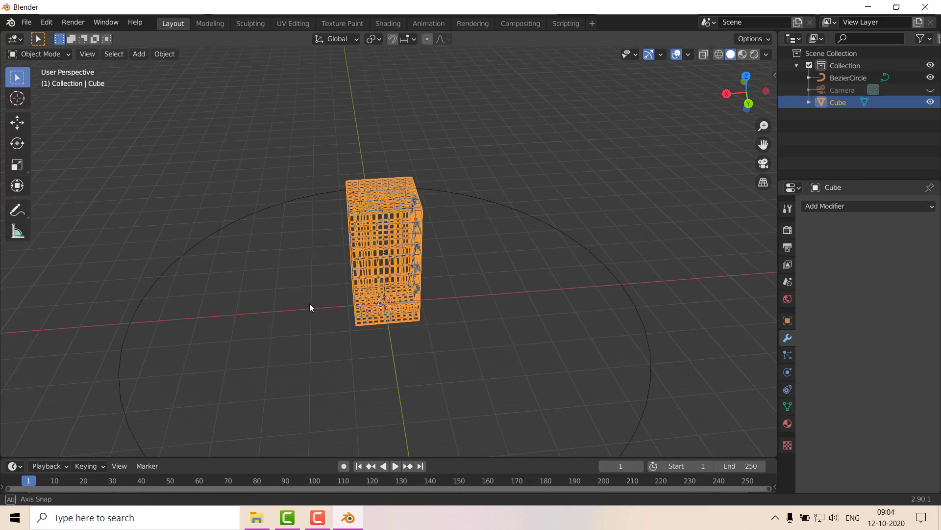
{"action": "middle_click_drag", "start_coordinate": [310, 304], "coordinate": [468, 312]}
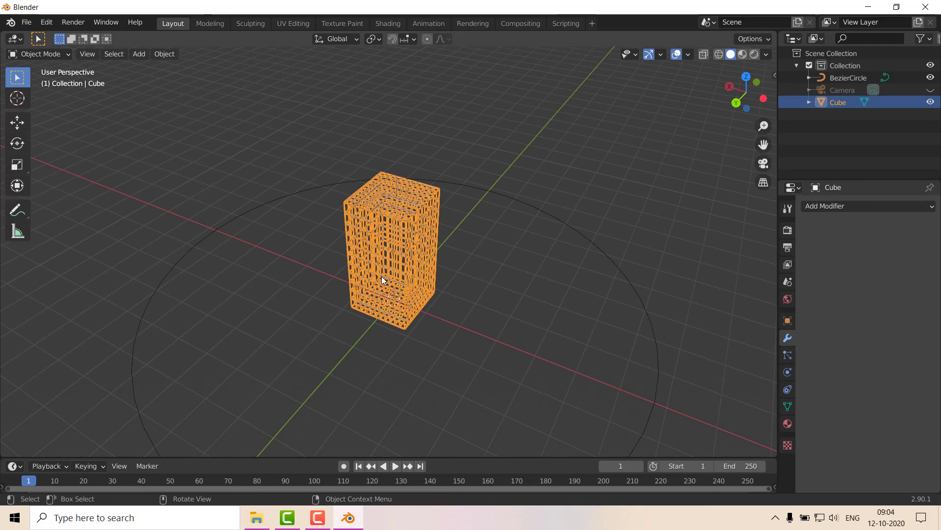
{"action": "left_click", "coordinate": [835, 208]}
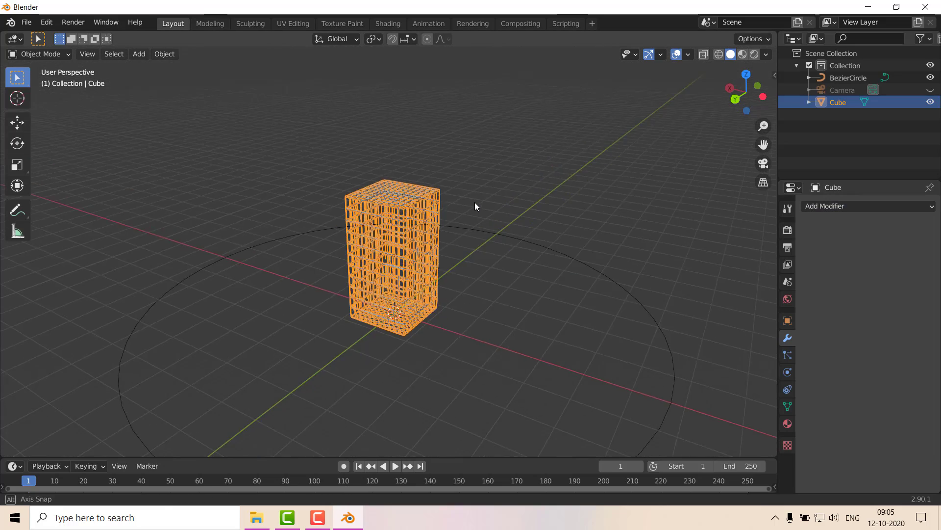
{"action": "scroll", "coordinate": [475, 202], "scroll_direction": "up", "scroll_amount": 5}
{"action": "scroll", "coordinate": [535, 274], "scroll_direction": "down", "scroll_amount": 3}
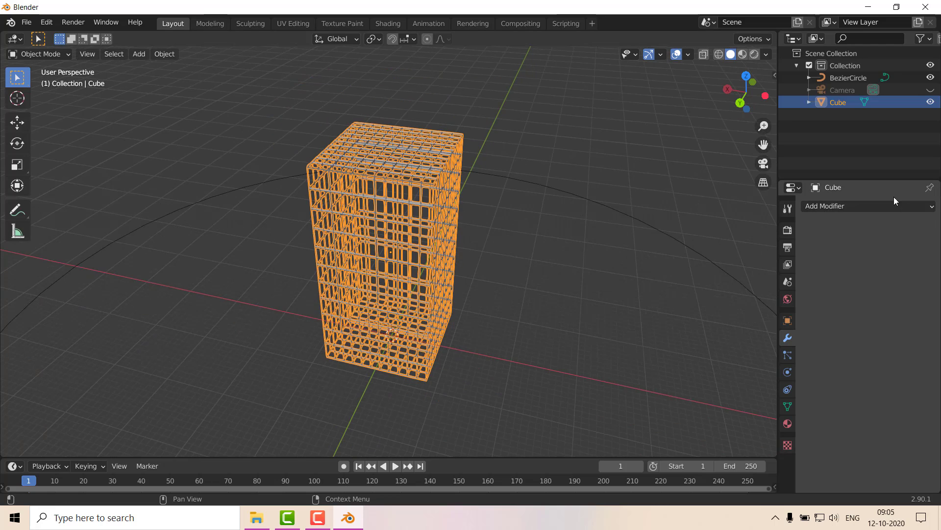
Step: Try an Array modifier on the wireframe box and undo it
{"action": "left_click", "coordinate": [865, 206]}
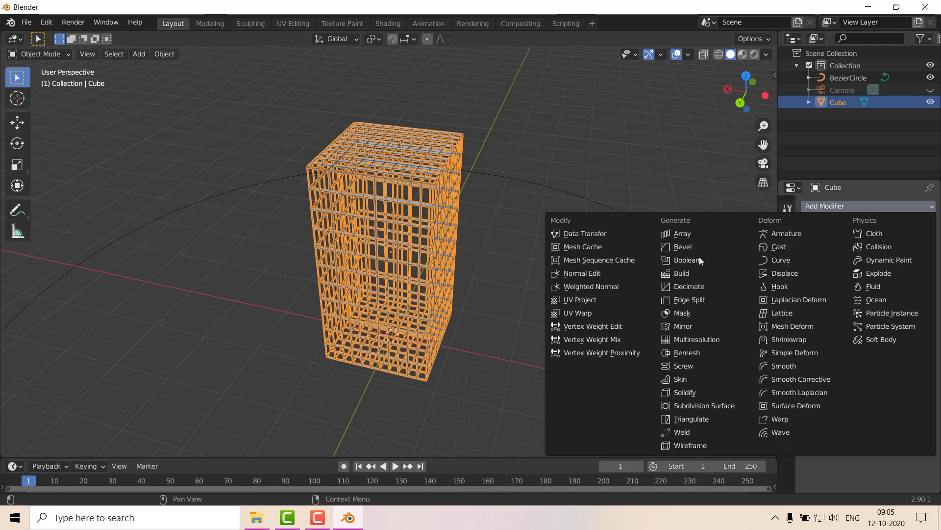
{"action": "left_click", "coordinate": [700, 235]}
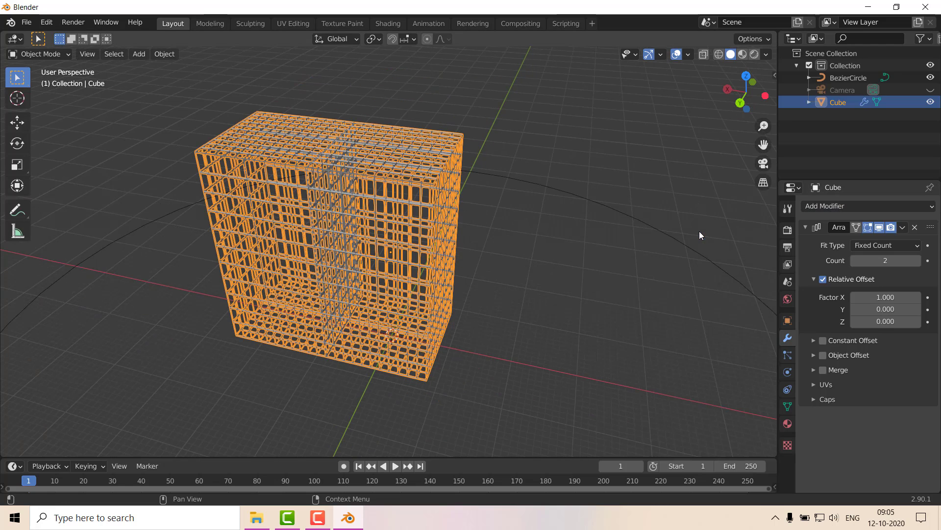
{"action": "key", "text": "ctrl+z"}
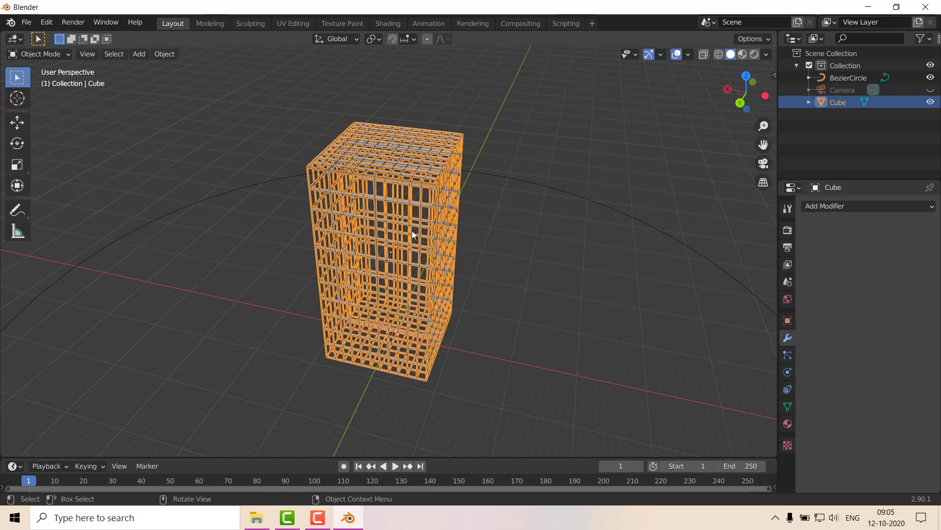
Step: Add a Curve modifier to the wireframe box with BezierCircle as the curve object and X as the deform axis
{"action": "left_click", "coordinate": [878, 206]}
{"action": "left_click", "coordinate": [766, 260]}
{"action": "scroll", "coordinate": [632, 282], "scroll_direction": "down", "scroll_amount": 3}
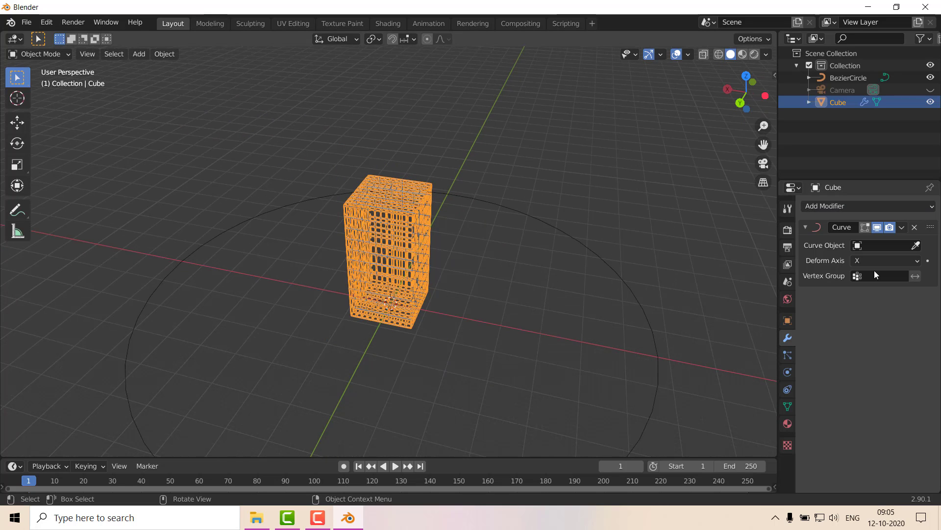
{"action": "left_click", "coordinate": [640, 280]}
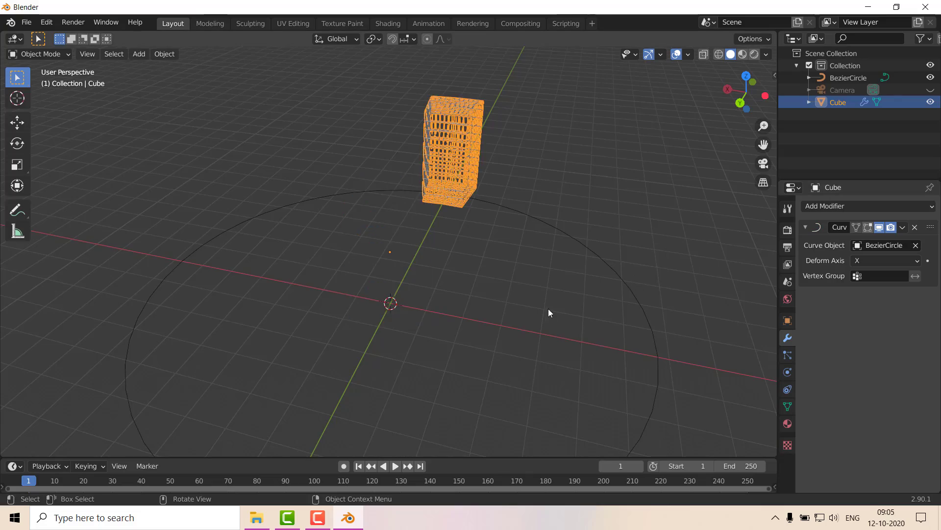
Step: Stretch the wireframe box along X by a factor of about 15.67 so it wraps along the circle
{"action": "middle_click_drag", "start_coordinate": [548, 308], "coordinate": [592, 269]}
{"action": "key", "text": "s"}
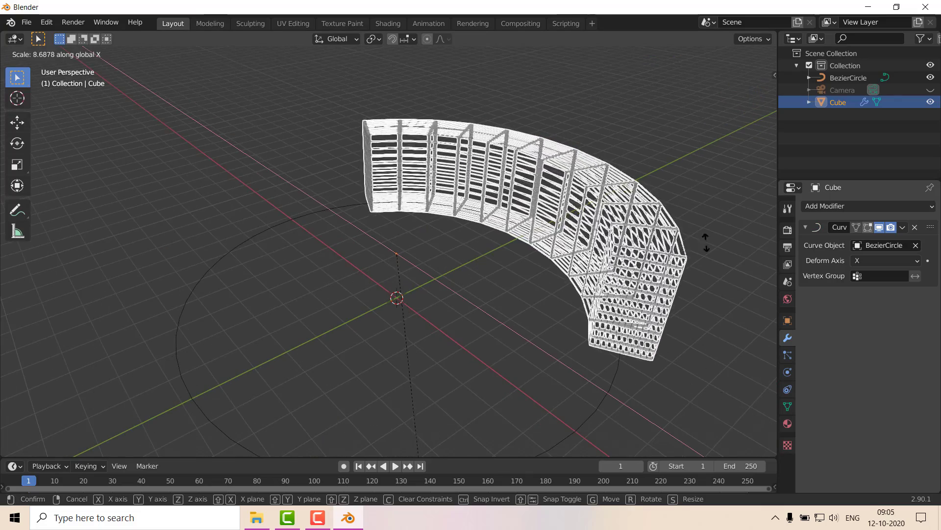
{"action": "left_click", "coordinate": [11, 455]}
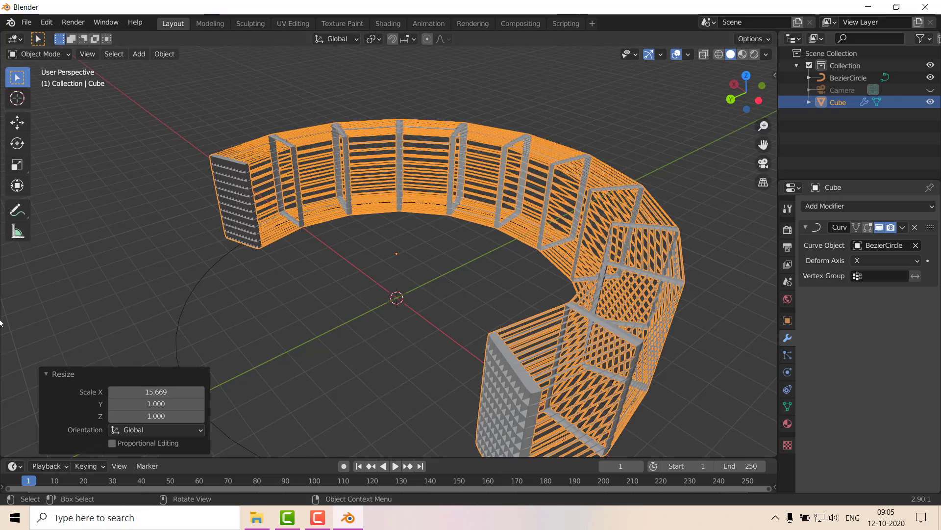
Step: Scale the curved wireframe mesh uniformly by a factor of about 1.64
{"action": "scroll", "coordinate": [419, 338], "scroll_direction": "down", "scroll_amount": 5}
{"action": "middle_click_drag", "start_coordinate": [419, 338], "coordinate": [415, 366]}
{"action": "key", "text": "s"}
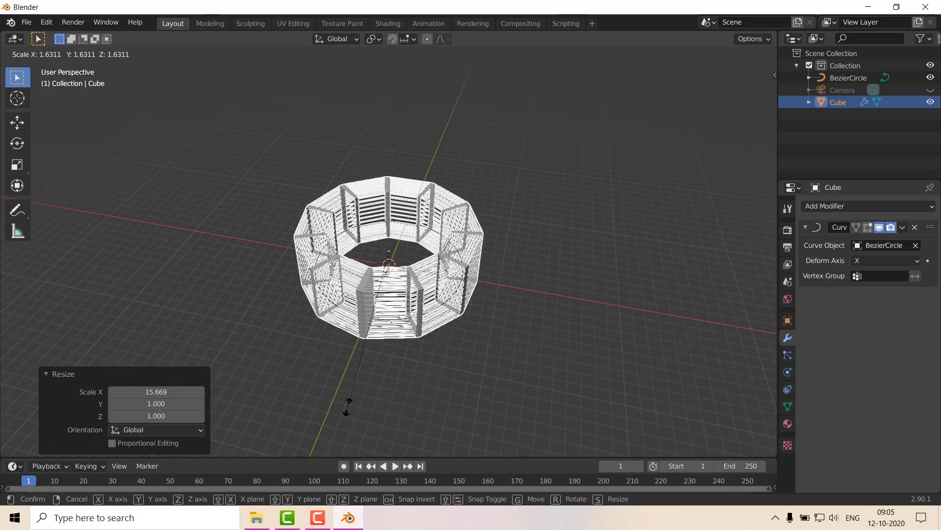
{"action": "left_click", "coordinate": [370, 381]}
{"action": "scroll", "coordinate": [363, 367], "scroll_direction": "up", "scroll_amount": 5}
{"action": "middle_click_drag", "start_coordinate": [329, 322], "coordinate": [426, 368]}
{"action": "scroll", "coordinate": [331, 413], "scroll_direction": "down", "scroll_amount": 3}
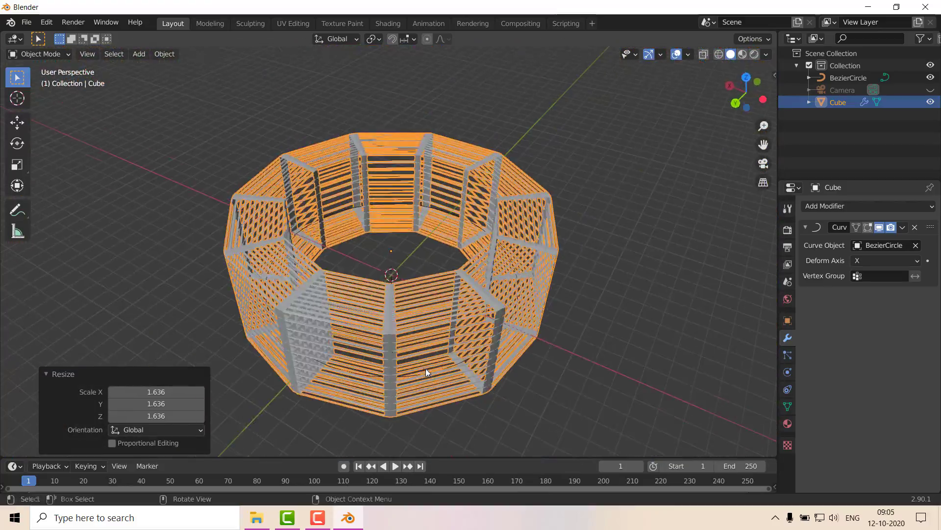
{"action": "key", "text": "s"}
{"action": "key", "text": "shift+z"}
{"action": "key", "text": "Escape"}
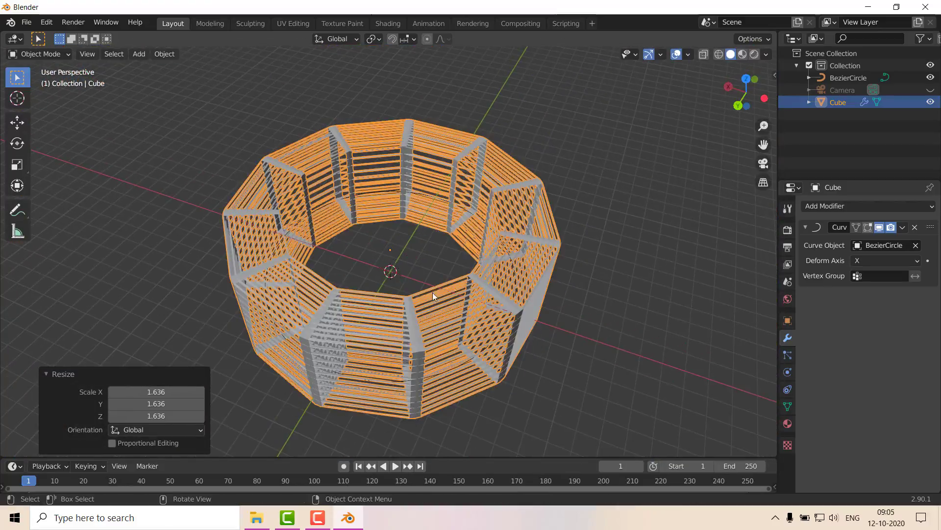
Step: Select the BezierCircle and scale it uniformly by a factor of about 2.97
{"action": "left_click", "coordinate": [839, 79]}
{"action": "scroll", "coordinate": [392, 265], "scroll_direction": "down", "scroll_amount": 3}
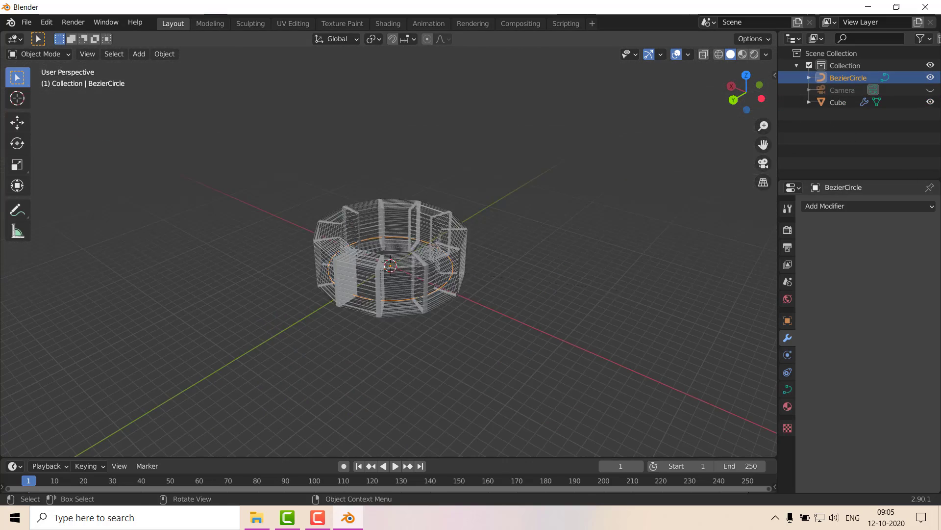
{"action": "key", "text": "s"}
{"action": "left_click", "coordinate": [264, 416]}
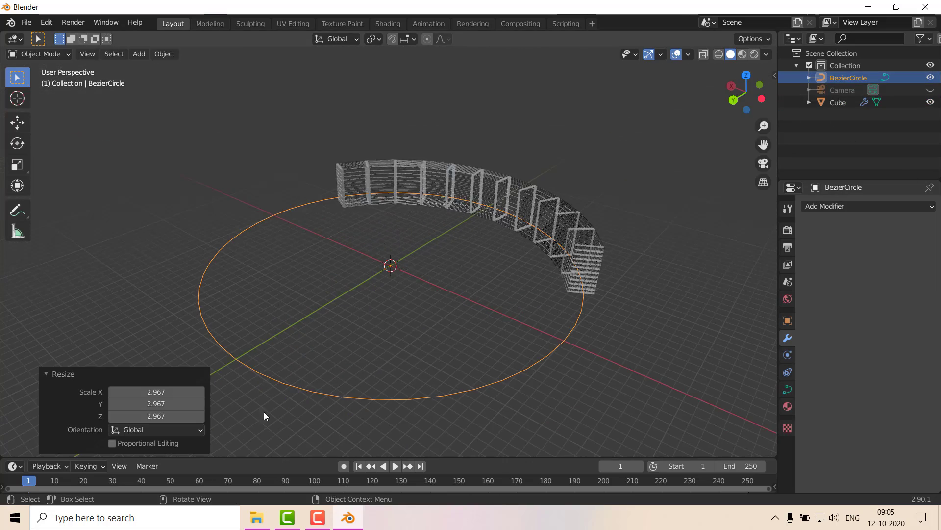
Step: Scale the curved wireframe mesh by about -2.97 on X and Y only, keeping its Z scale
{"action": "left_click", "coordinate": [534, 257]}
{"action": "key", "text": "s"}
{"action": "key", "text": "shift+z"}
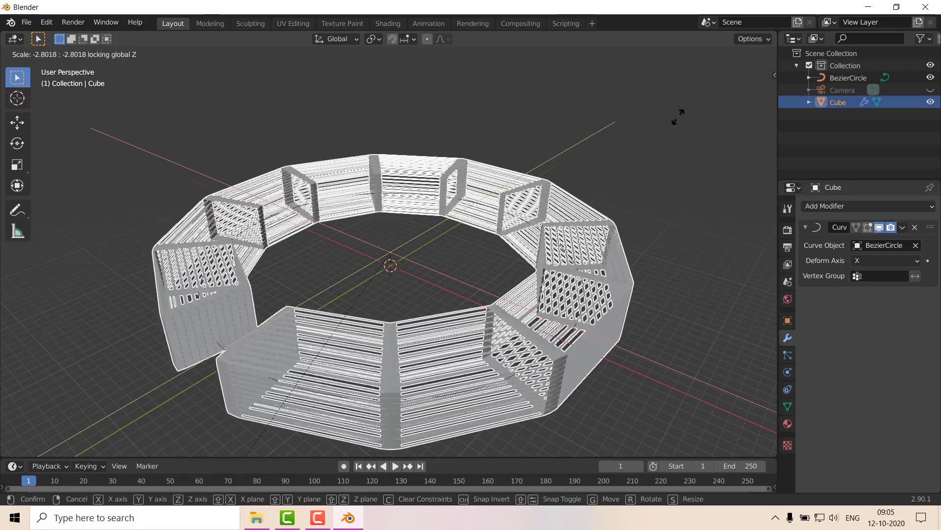
{"action": "left_click", "coordinate": [682, 87]}
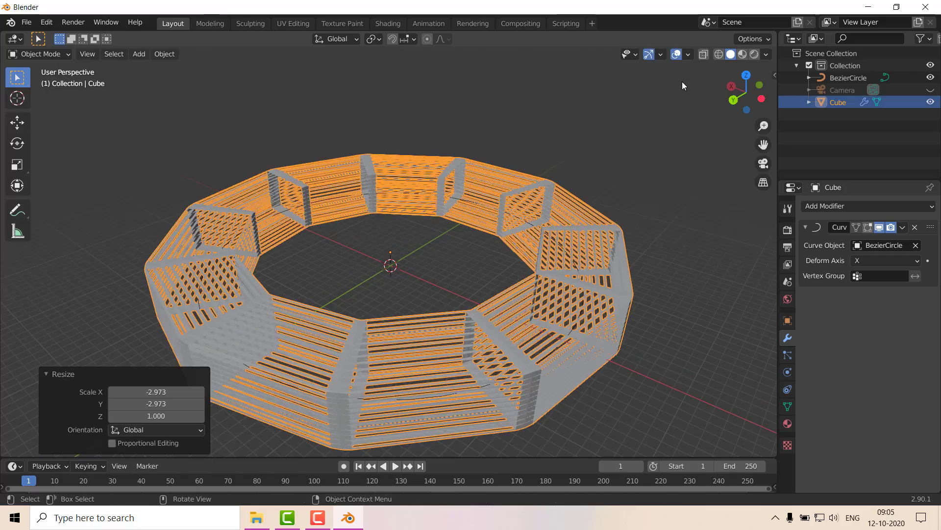
Step: Examine the wireframe tunnel ring from inside and from all around, including the end faces where it meets
{"action": "middle_click_drag", "start_coordinate": [461, 260], "coordinate": [564, 343]}
{"action": "left_click", "coordinate": [639, 207]}
{"action": "scroll", "coordinate": [604, 108], "scroll_direction": "up", "scroll_amount": 4}
{"action": "middle_click_drag", "start_coordinate": [604, 109], "coordinate": [617, 78]}
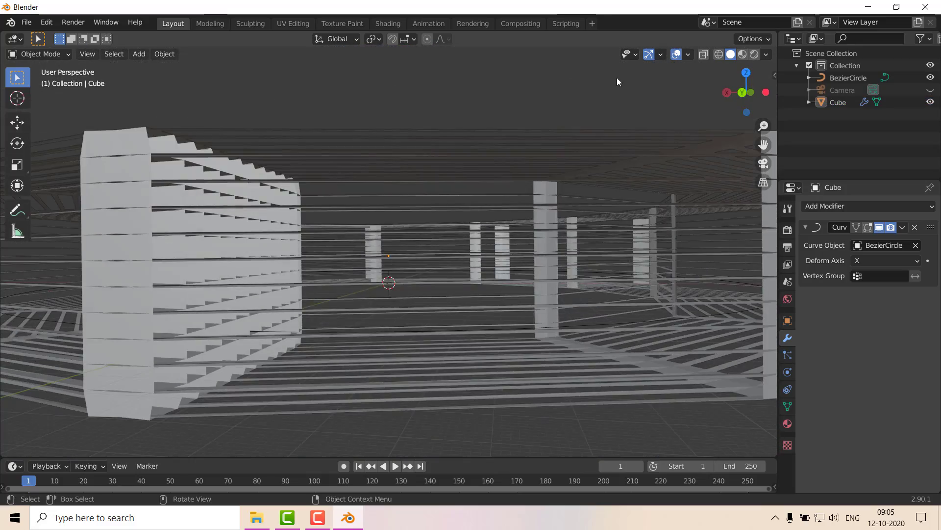
{"action": "middle_click_drag", "start_coordinate": [459, 157], "coordinate": [366, 239]}
{"action": "scroll", "coordinate": [287, 234], "scroll_direction": "down", "scroll_amount": 4}
{"action": "left_click", "coordinate": [396, 325], "text": "shift"}
{"action": "middle_click_drag", "start_coordinate": [467, 328], "coordinate": [427, 189]}
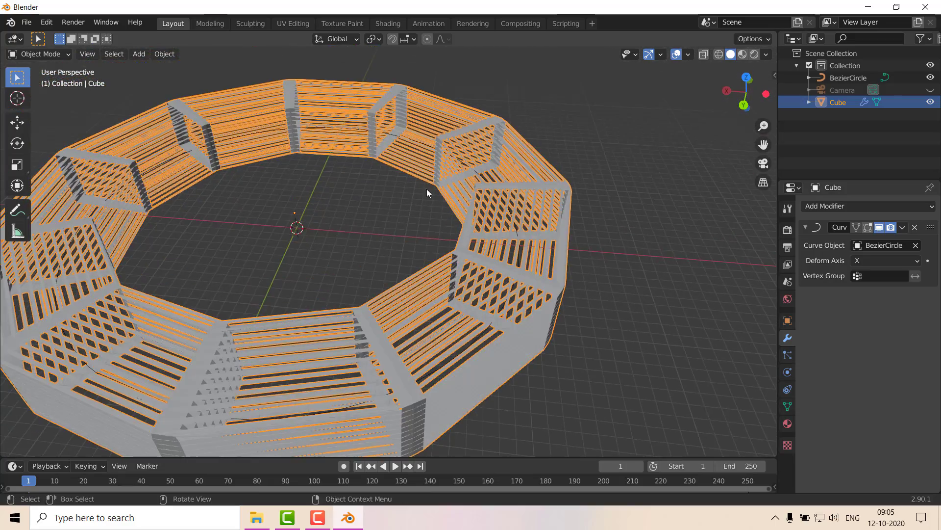
{"action": "middle_click_drag", "start_coordinate": [271, 298], "coordinate": [479, 256]}
{"action": "middle_click_drag", "start_coordinate": [413, 252], "coordinate": [795, 250]}
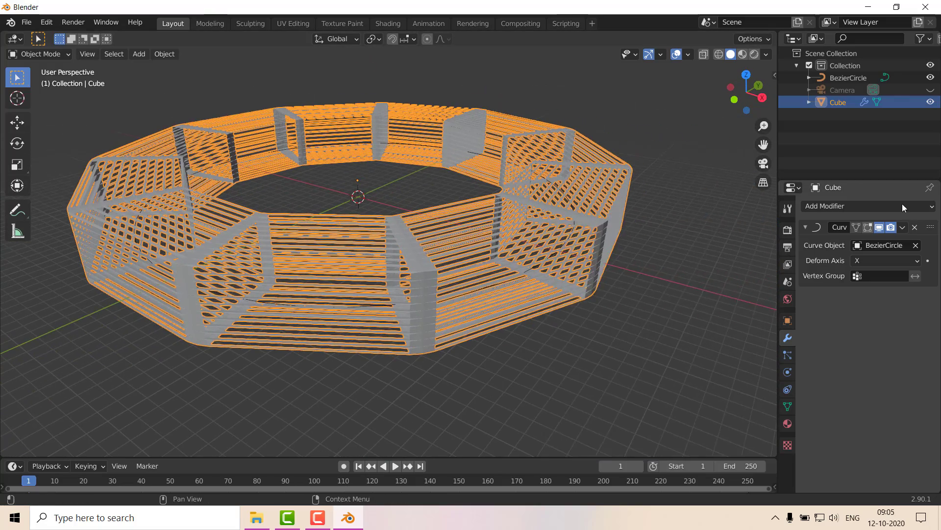
Step: Add an Array modifier to the wireframe ring after its Curve modifier
{"action": "left_click", "coordinate": [902, 205]}
{"action": "left_click", "coordinate": [670, 234]}
{"action": "scroll", "coordinate": [435, 269], "scroll_direction": "down", "scroll_amount": 2}
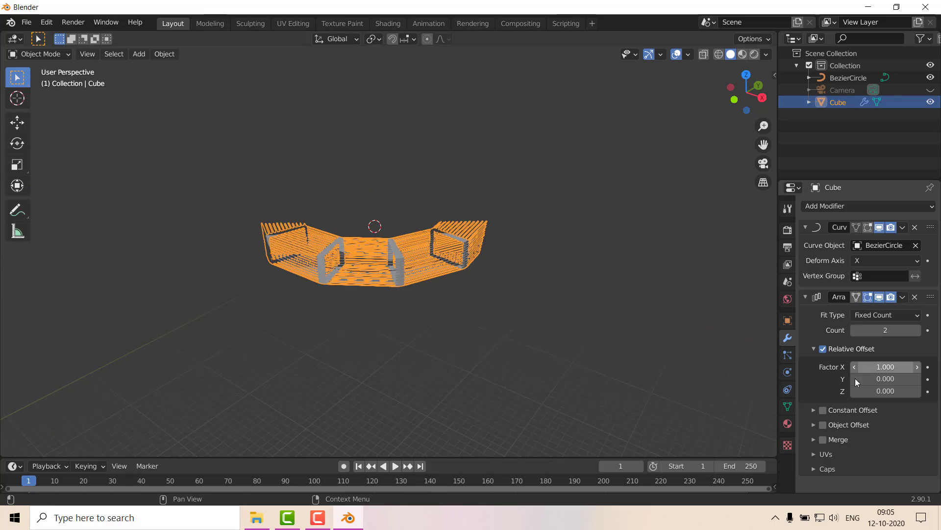
{"action": "scroll", "coordinate": [522, 290], "scroll_direction": "up", "scroll_amount": 4}
{"action": "middle_click_drag", "start_coordinate": [547, 336], "coordinate": [561, 388], "text": "shift"}
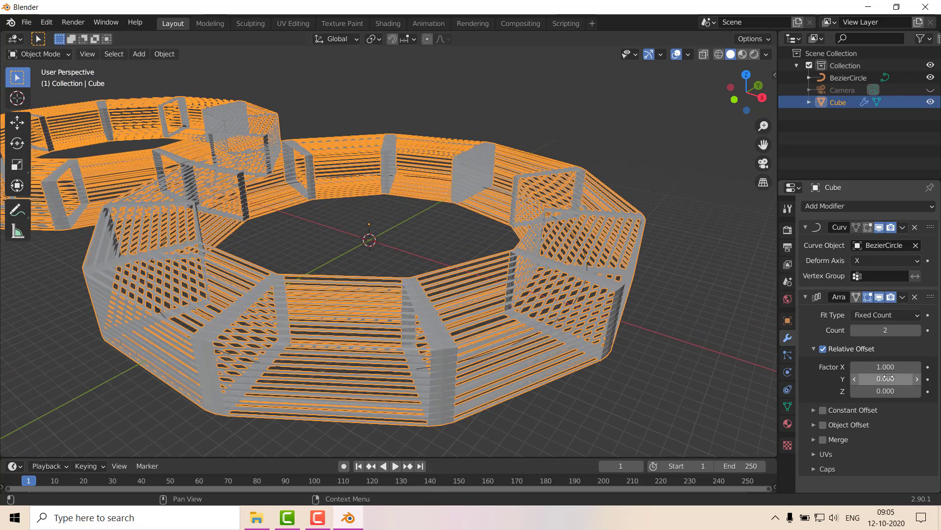
Step: Set the Array modifier's relative offset factors to 0 on X, 0 on Y and 1 on Z
{"action": "type", "text": "1"}
{"action": "key", "text": "Return"}
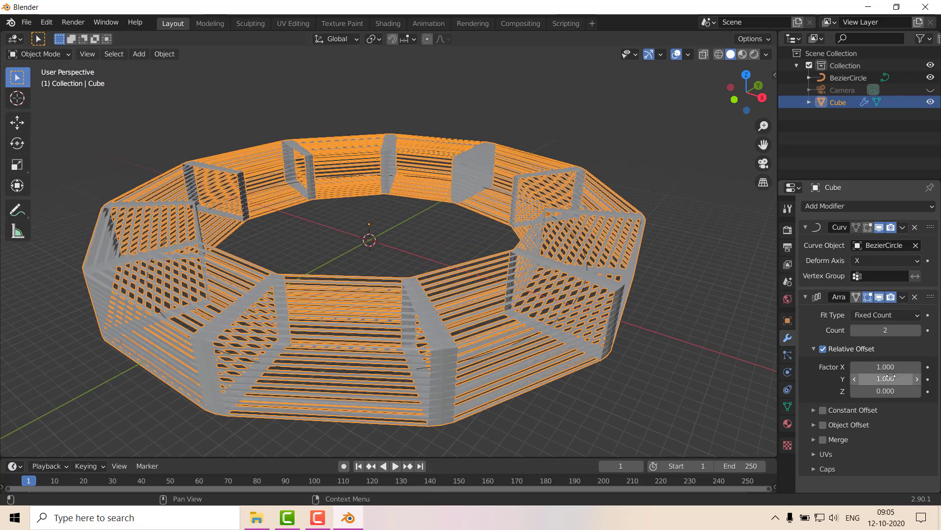
{"action": "key", "text": "Return"}
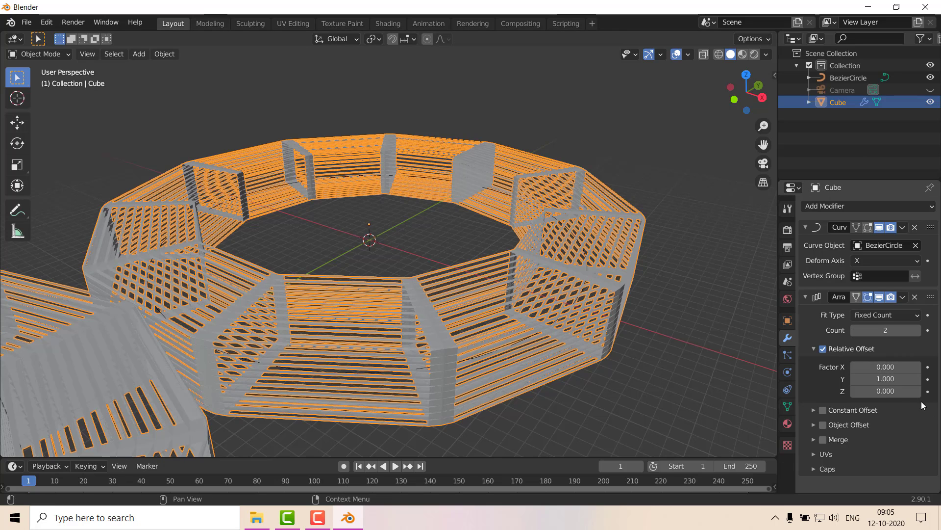
{"action": "double_click", "coordinate": [904, 392]}
{"action": "type", "text": "1"}
{"action": "key", "text": "Return"}
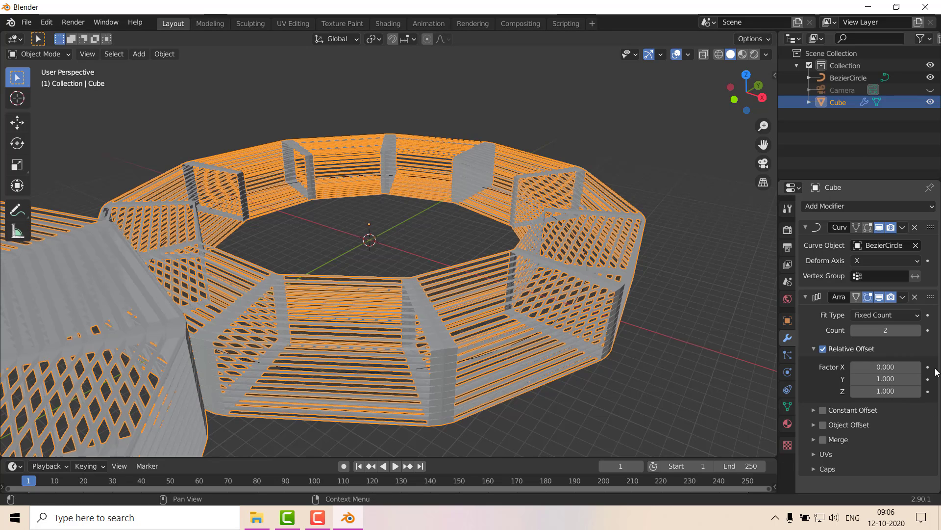
{"action": "type", "text": "0"}
{"action": "key", "text": "Return"}
Step: Scale the arrayed wireframe ring by about 5.305 along Z only
{"action": "middle_click_drag", "start_coordinate": [599, 295], "coordinate": [566, 240]}
{"action": "scroll", "coordinate": [499, 250], "scroll_direction": "down", "scroll_amount": 4}
{"action": "scroll", "coordinate": [566, 240], "scroll_direction": "up", "scroll_amount": 3}
{"action": "key", "text": "s"}
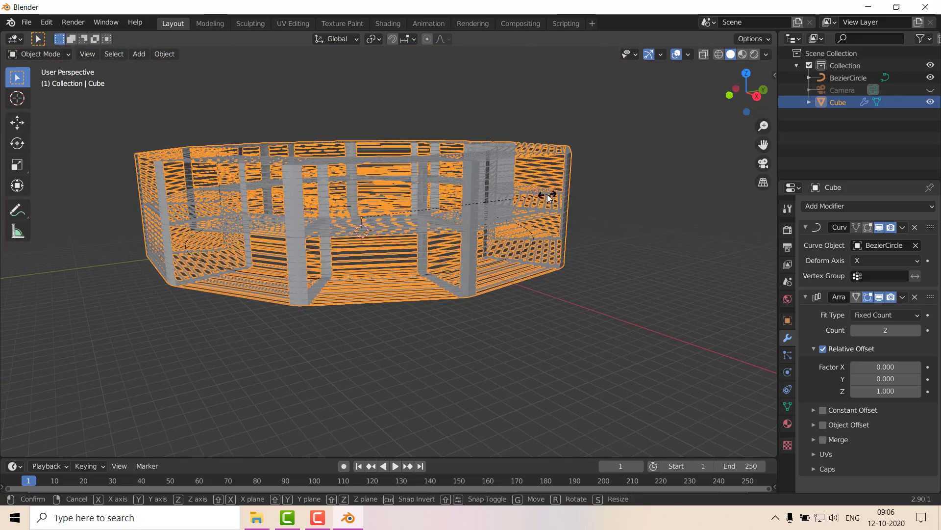
{"action": "key", "text": "z"}
{"action": "left_click", "coordinate": [716, 317]}
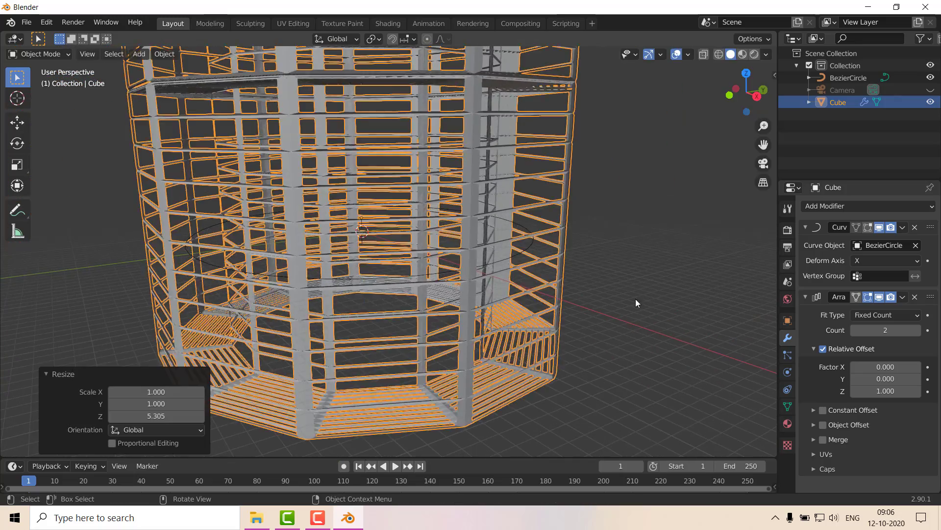
Step: Show the 3D viewport's view settings and set the Clip End distance to 100000 m
{"action": "scroll", "coordinate": [497, 209], "scroll_direction": "down", "scroll_amount": 3}
{"action": "middle_click_drag", "start_coordinate": [496, 209], "coordinate": [394, 218]}
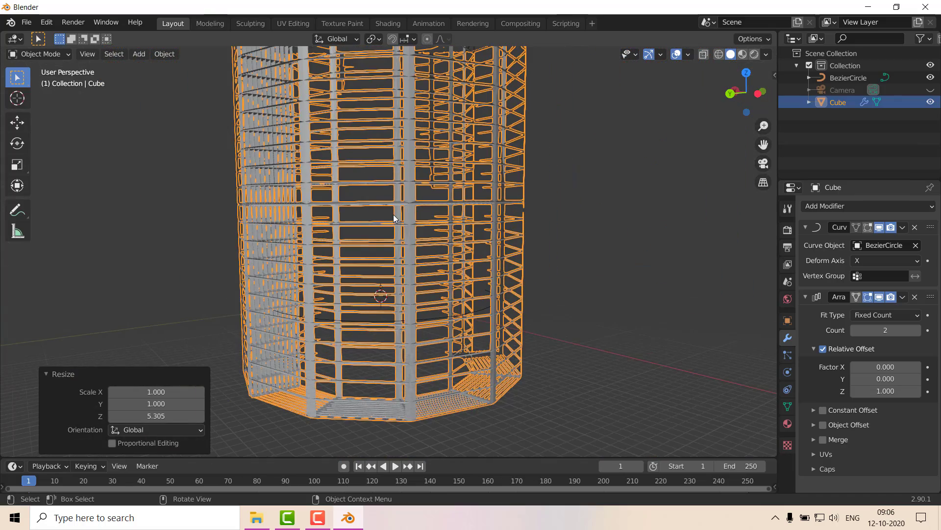
{"action": "middle_click_drag", "start_coordinate": [376, 104], "coordinate": [382, 209]}
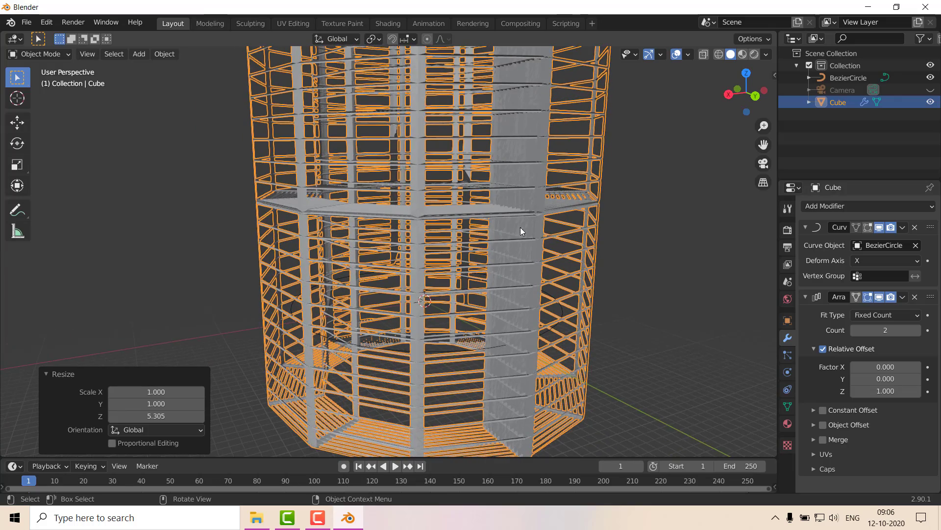
{"action": "middle_click_drag", "start_coordinate": [581, 241], "coordinate": [418, 272], "text": "shift"}
{"action": "scroll", "coordinate": [419, 273], "scroll_direction": "down", "scroll_amount": 5}
{"action": "key", "text": "n"}
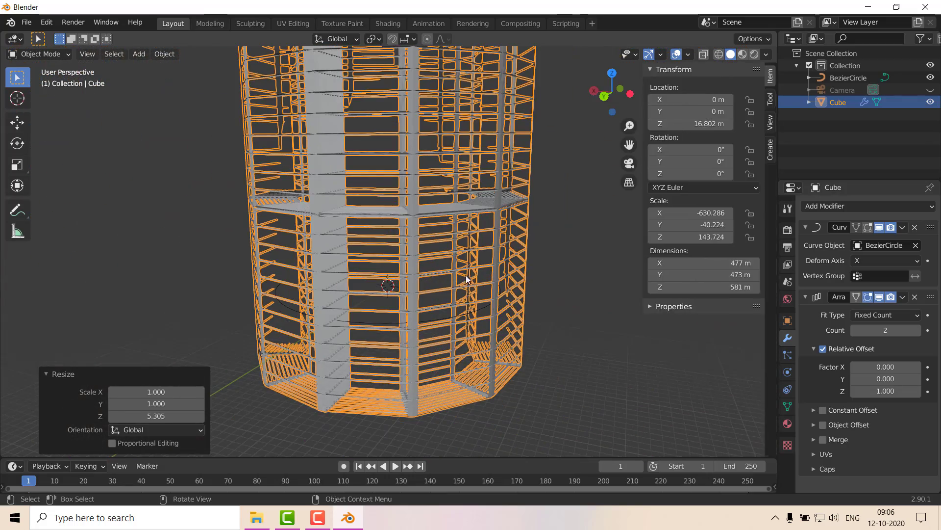
{"action": "left_click", "coordinate": [770, 122]}
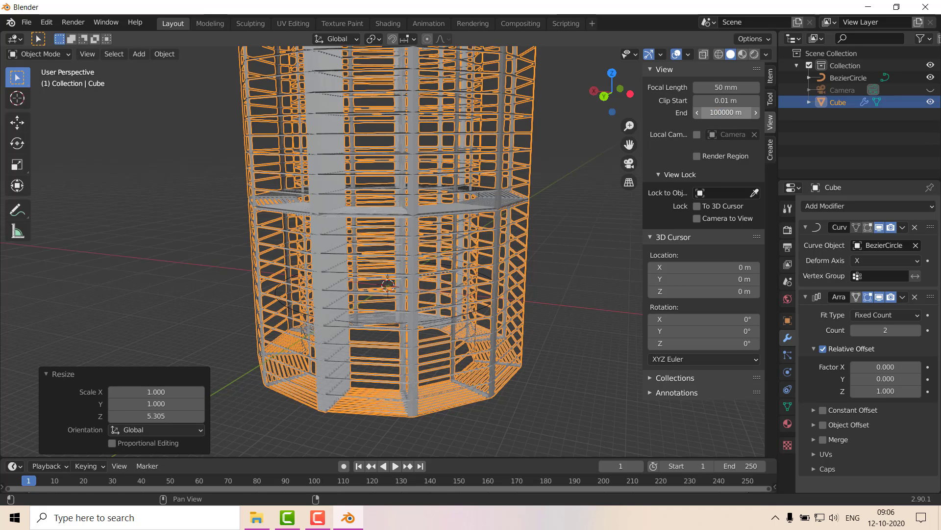
{"action": "key", "text": "Return"}
Step: Scale the wireframe tower by about 1.185 along Z
{"action": "scroll", "coordinate": [481, 174], "scroll_direction": "down", "scroll_amount": 5}
{"action": "middle_click_drag", "start_coordinate": [482, 174], "coordinate": [473, 211]}
{"action": "key", "text": "s"}
{"action": "key", "text": "z"}
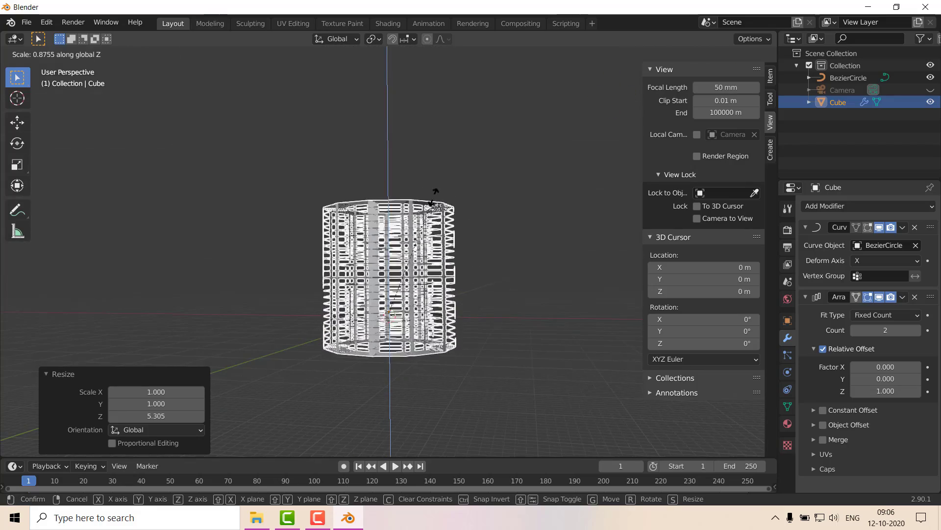
{"action": "left_click", "coordinate": [317, 246]}
Step: Set the viewport's Clip End to 100000000 m and Clip Start to 1 m
{"action": "scroll", "coordinate": [428, 249], "scroll_direction": "up", "scroll_amount": 6}
{"action": "scroll", "coordinate": [346, 261], "scroll_direction": "down", "scroll_amount": 7}
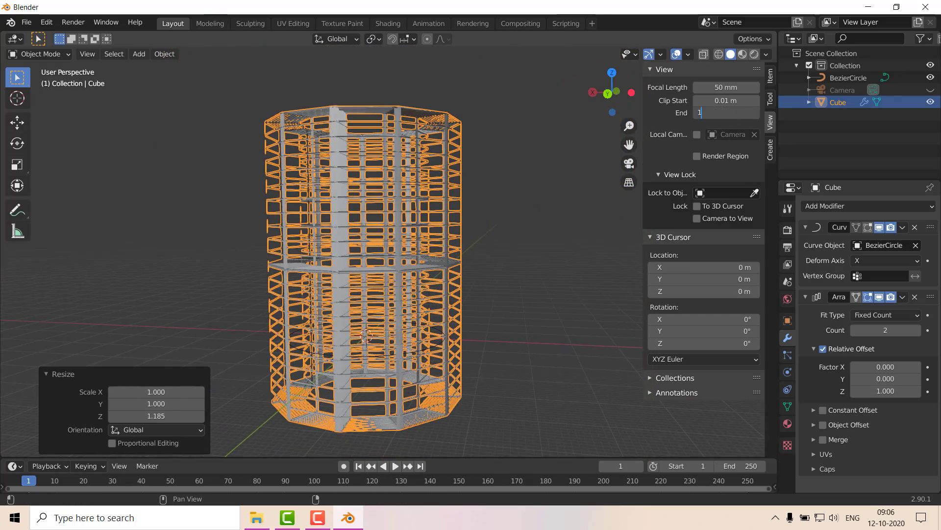
{"action": "type", "text": "0000000"}
{"action": "key", "text": "Return"}
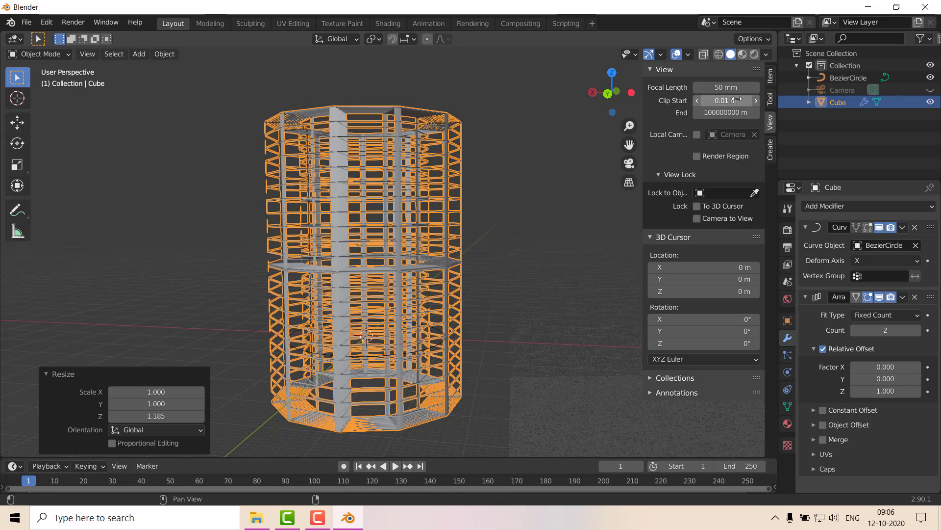
{"action": "scroll", "coordinate": [488, 282], "scroll_direction": "down", "scroll_amount": 4}
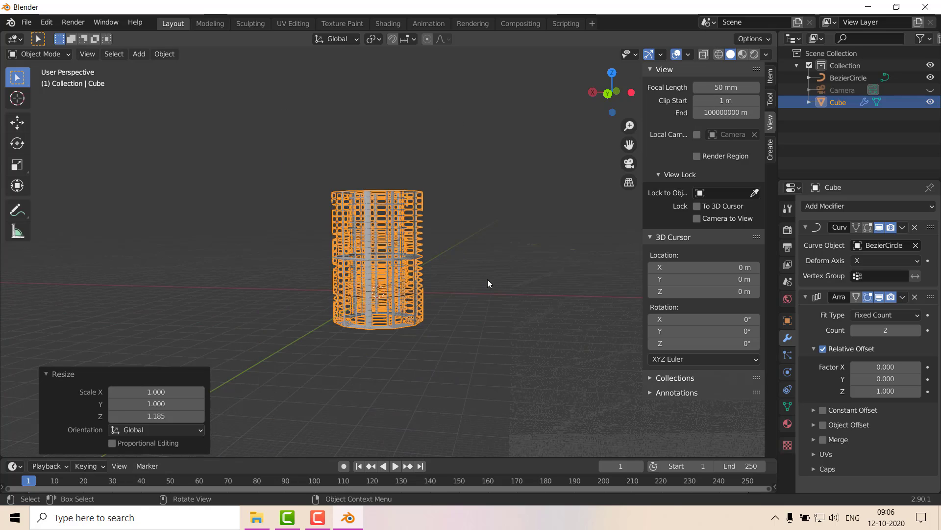
{"action": "key", "text": "s"}
{"action": "key", "text": "z"}
{"action": "key", "text": "Escape"}
Step: Set the Array modifier's count to 10
{"action": "scroll", "coordinate": [578, 313], "scroll_direction": "up", "scroll_amount": 6}
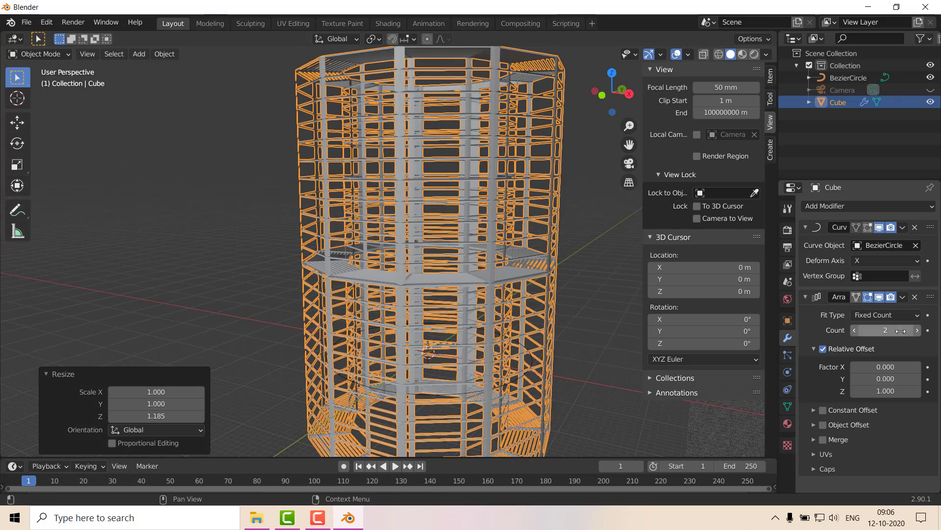
{"action": "key", "text": "Return"}
{"action": "scroll", "coordinate": [480, 316], "scroll_direction": "down", "scroll_amount": 4}
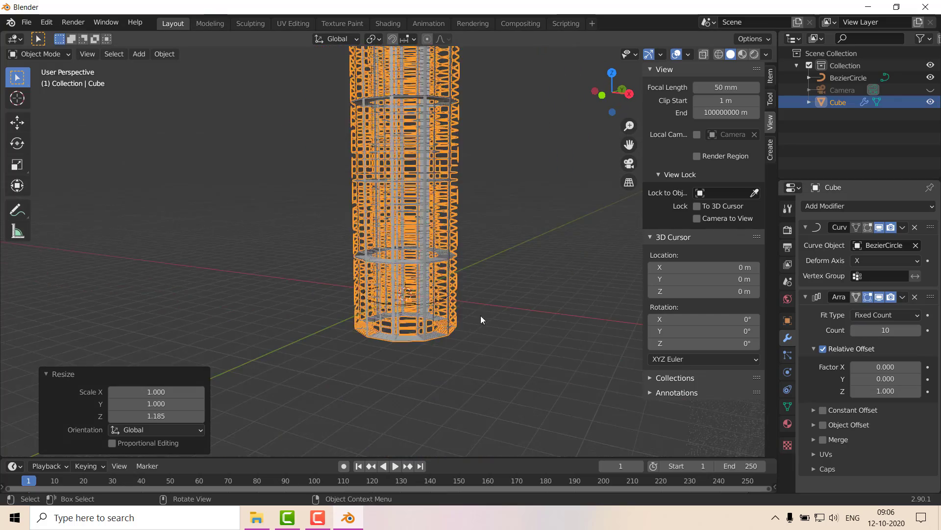
Step: Examine the stacked tunnel, unhide the camera and check the scene through the camera view
{"action": "middle_click_drag", "start_coordinate": [481, 316], "coordinate": [410, 156]}
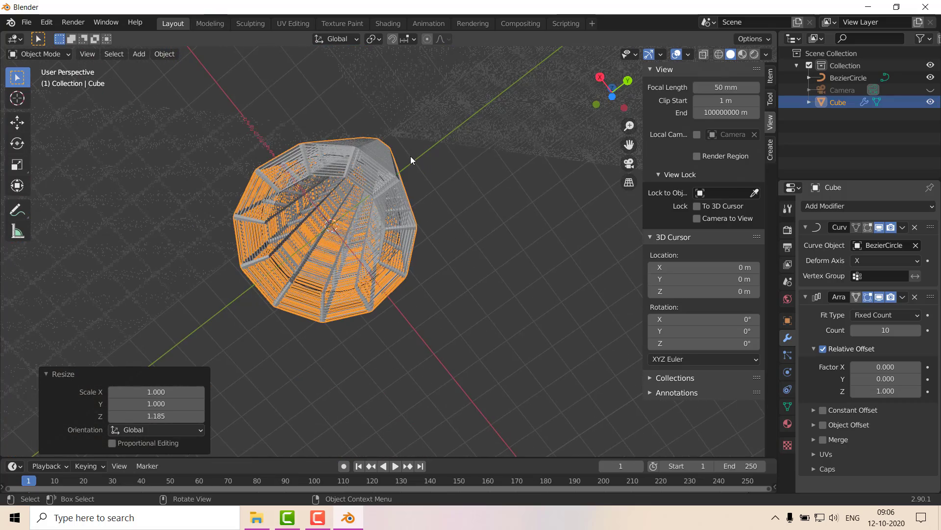
{"action": "middle_click_drag", "start_coordinate": [361, 219], "coordinate": [354, 241]}
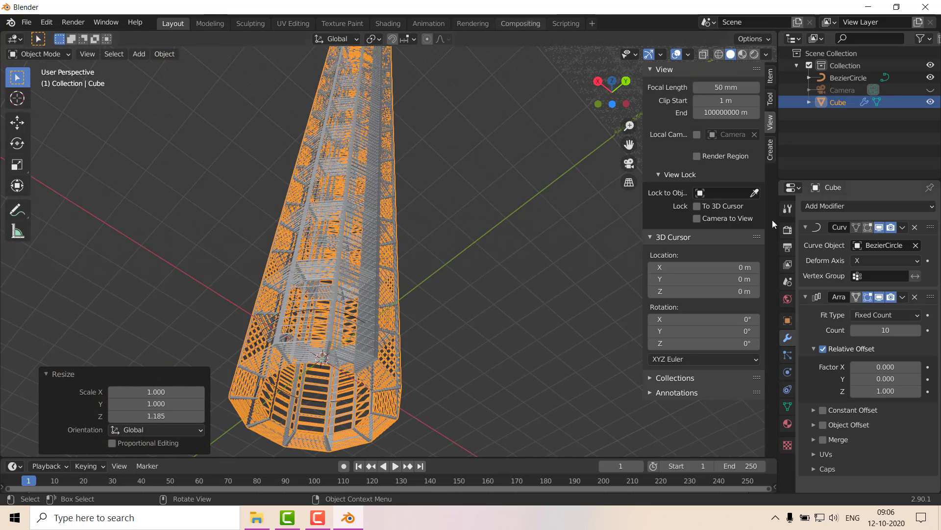
{"action": "middle_click_drag", "start_coordinate": [481, 265], "coordinate": [340, 271]}
{"action": "key", "text": "KP_0"}
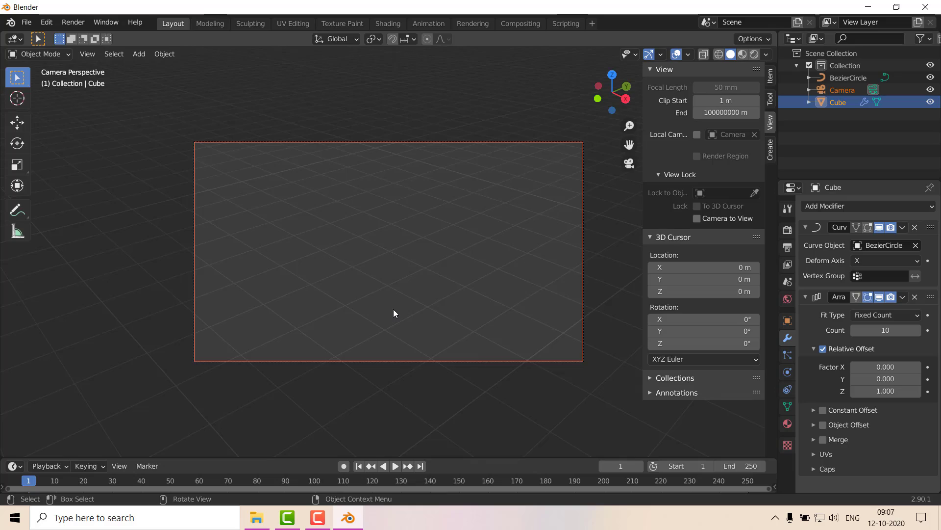
{"action": "middle_click_drag", "start_coordinate": [393, 312], "coordinate": [455, 254]}
{"action": "key", "text": "shift+a"}
{"action": "key", "text": "Escape"}
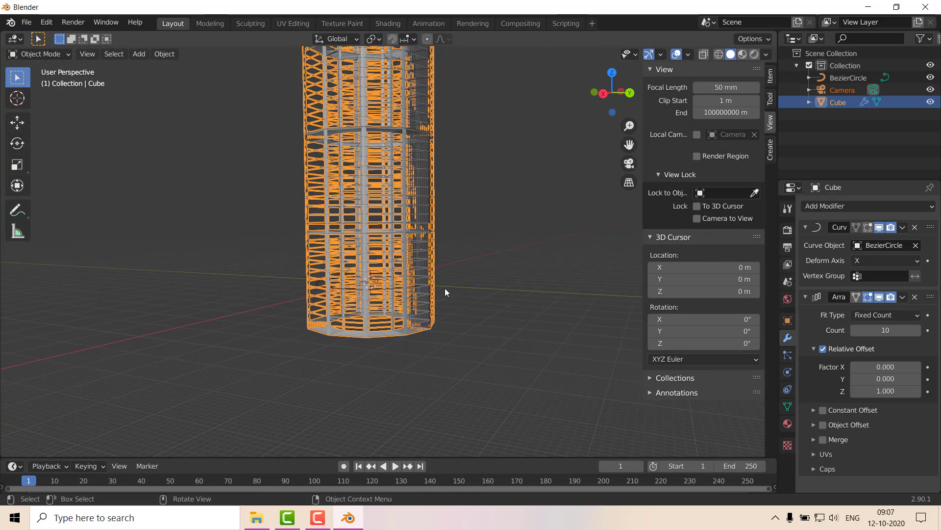
Step: In front view, move the wireframe tower up about 154.71 m along Z so its base sits at the world origin
{"action": "key", "text": "grave"}
{"action": "left_click", "coordinate": [477, 251]}
{"action": "scroll", "coordinate": [531, 292], "scroll_direction": "up", "scroll_amount": 3}
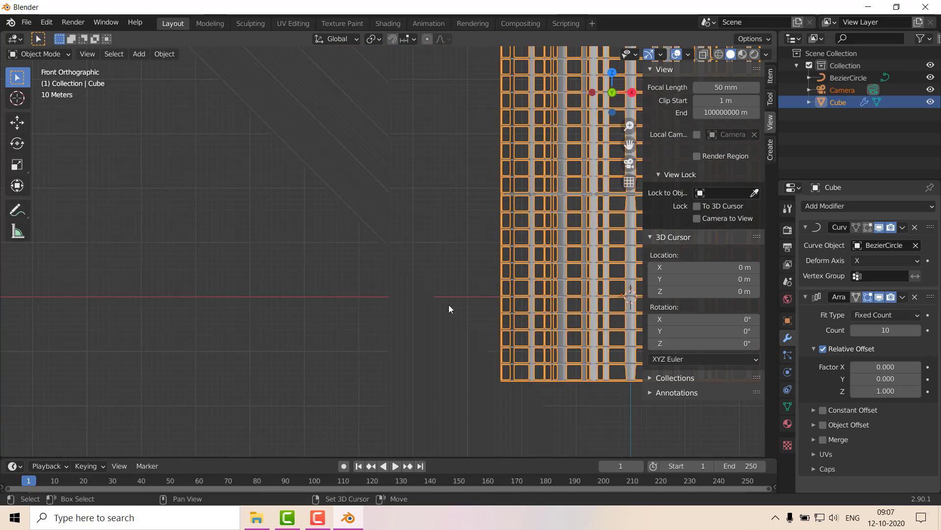
{"action": "middle_click_drag", "start_coordinate": [448, 304], "coordinate": [340, 251], "text": "shift"}
{"action": "scroll", "coordinate": [340, 251], "scroll_direction": "up", "scroll_amount": 1}
{"action": "key", "text": "g"}
{"action": "key", "text": "z"}
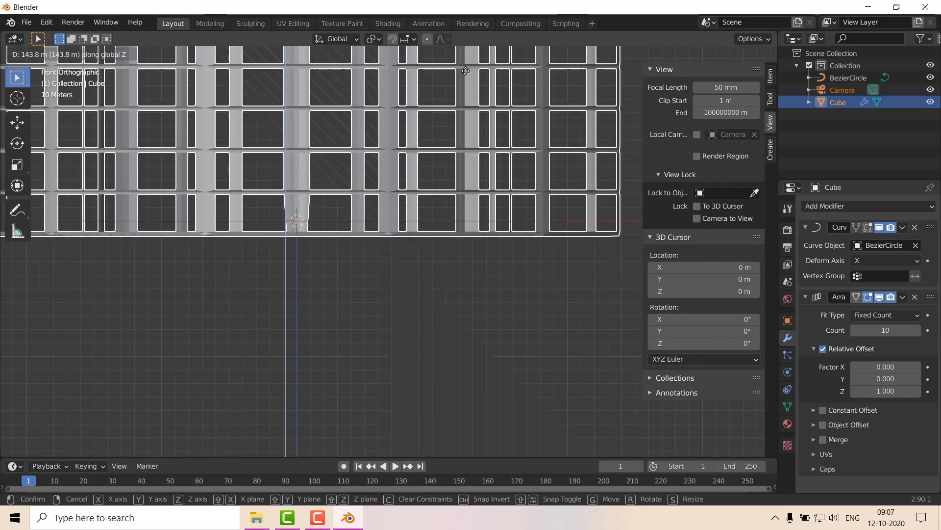
{"action": "left_click", "coordinate": [465, 59]}
Step: Add a Path curve at the world origin and rotate it 90° in front view so it stands vertically
{"action": "scroll", "coordinate": [368, 99], "scroll_direction": "down", "scroll_amount": 4}
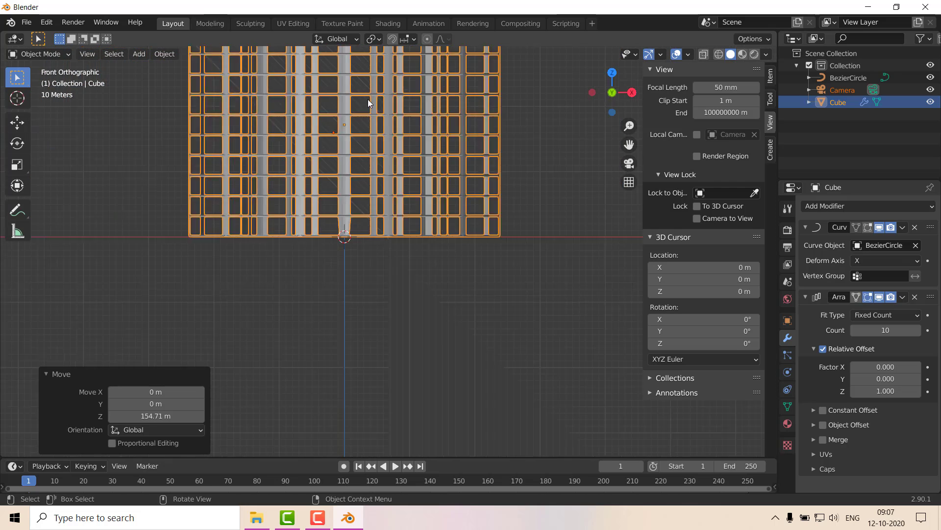
{"action": "scroll", "coordinate": [341, 240], "scroll_direction": "up", "scroll_amount": 5, "text": "shift"}
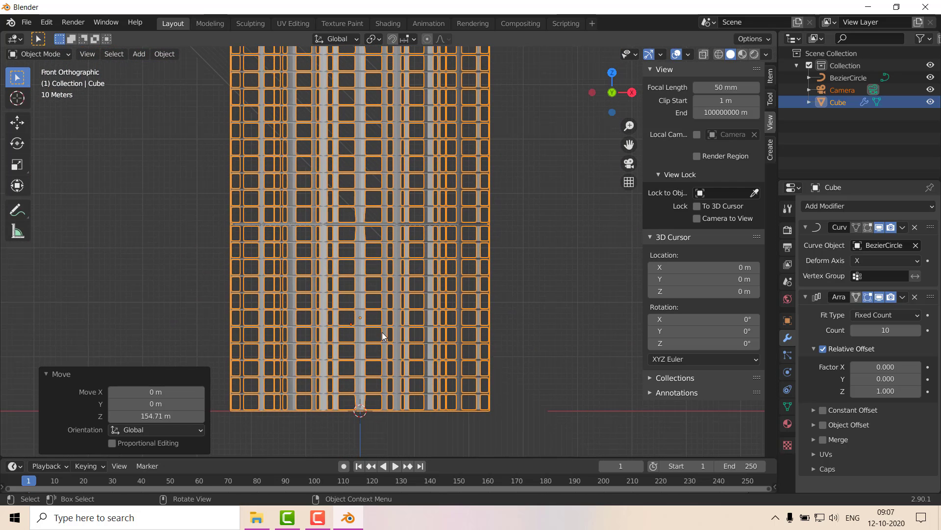
{"action": "scroll", "coordinate": [504, 200], "scroll_direction": "down", "scroll_amount": 3}
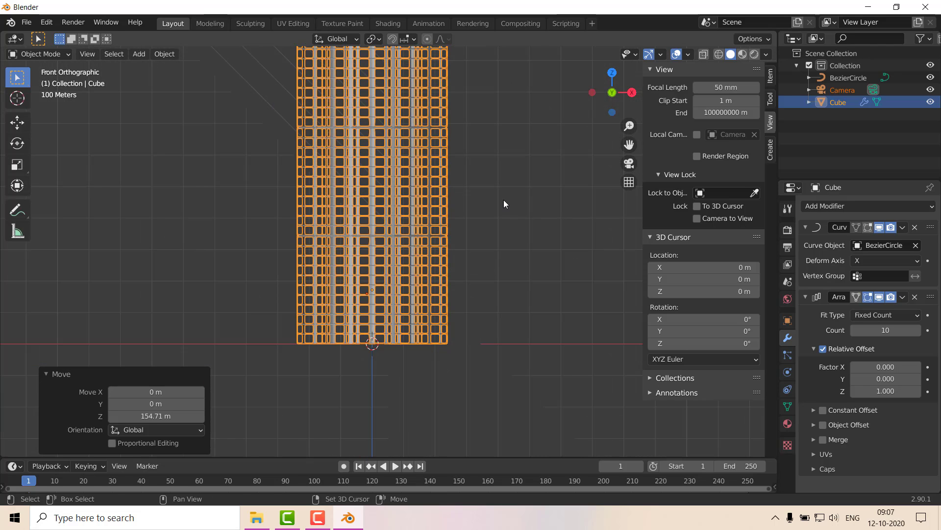
{"action": "key", "text": "shift+a"}
{"action": "mouse_move", "coordinate": [480, 240]}
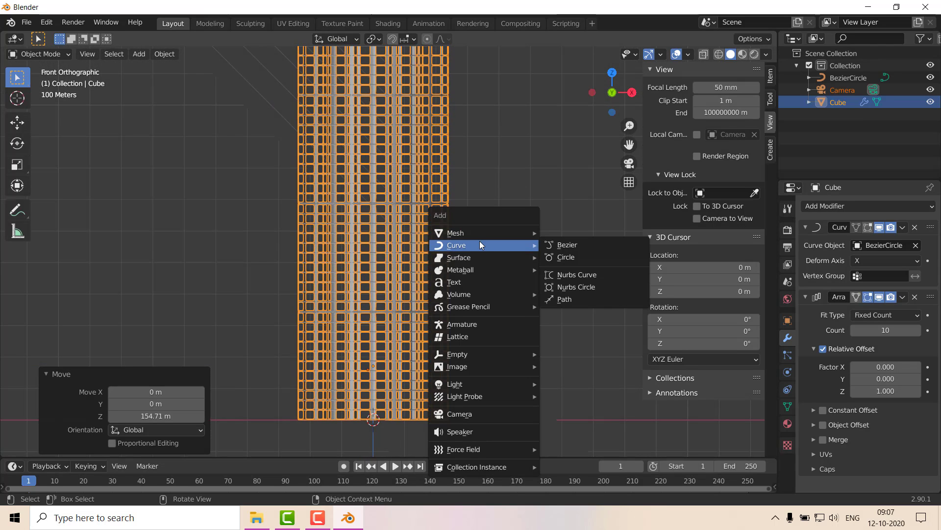
{"action": "left_click", "coordinate": [578, 297]}
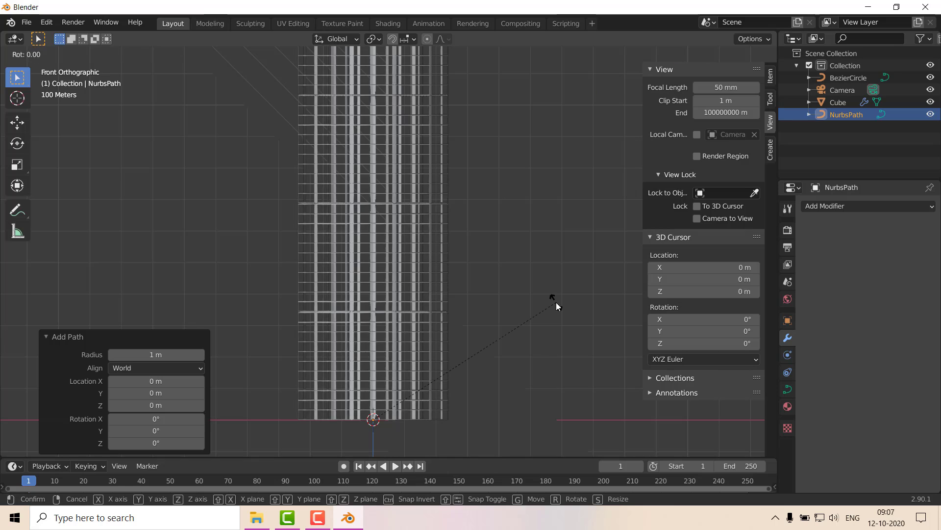
{"action": "type", "text": "r90"}
{"action": "key", "text": "Return"}
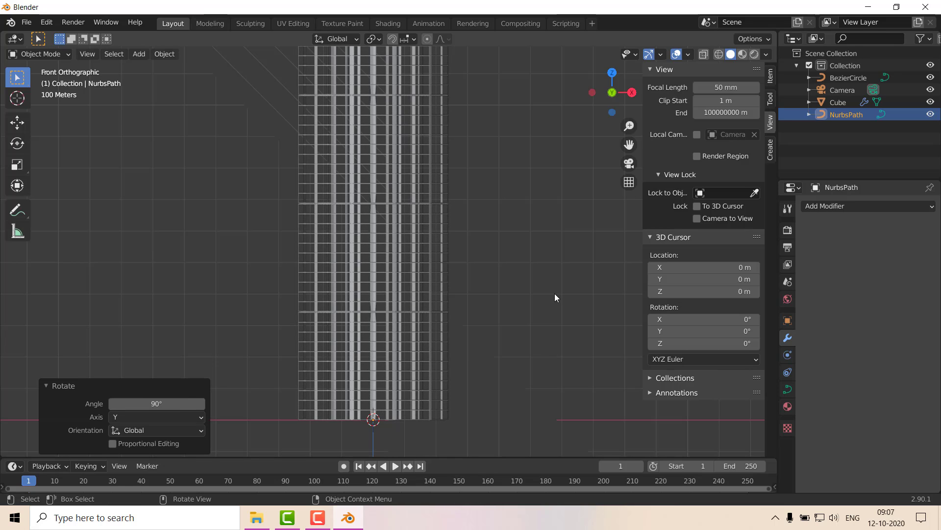
Step: Try to move all the path's control points up along Z in Edit Mode
{"action": "scroll", "coordinate": [539, 287], "scroll_direction": "down", "scroll_amount": 3}
{"action": "key", "text": "Tab"}
{"action": "key", "text": "g"}
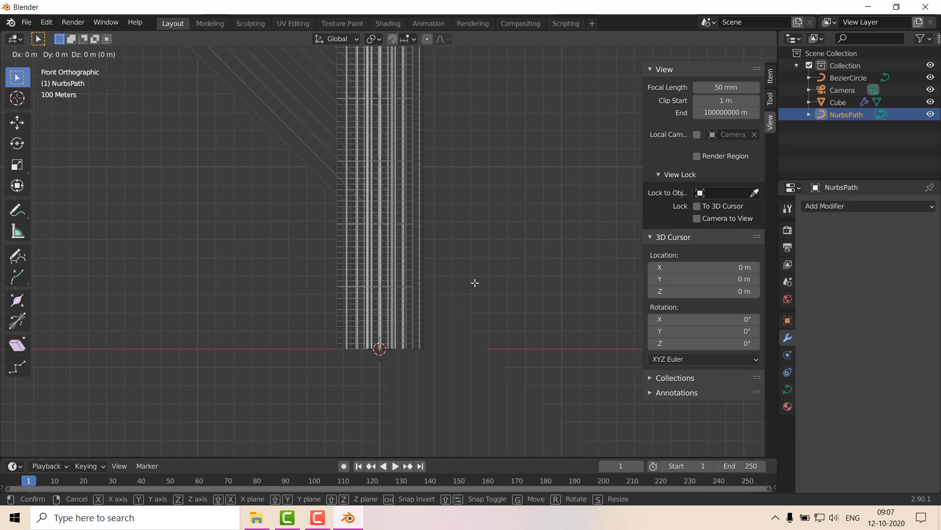
{"action": "key", "text": "z"}
{"action": "left_click", "coordinate": [468, 173]}
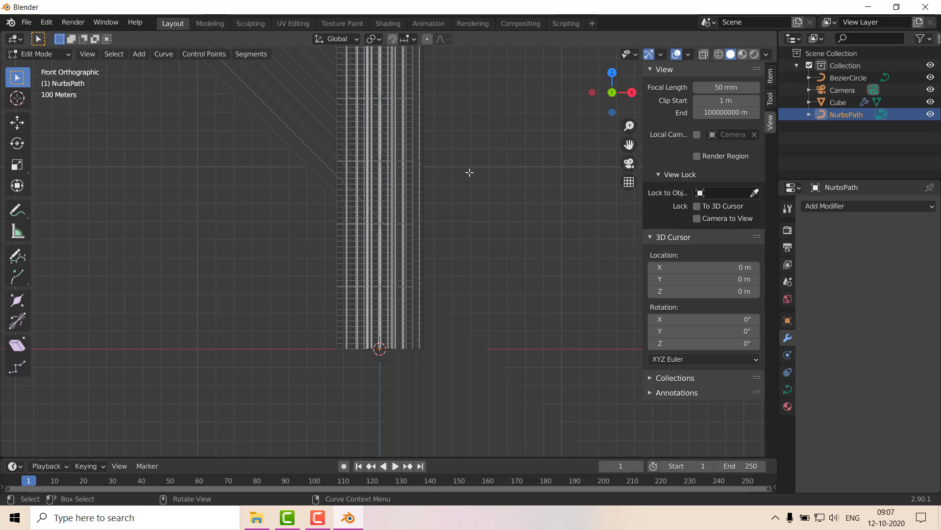
Step: Move the path object up about 1.81 m along Z in Object Mode, bringing its lower end near the origin
{"action": "scroll", "coordinate": [473, 349], "scroll_direction": "up", "scroll_amount": 3}
{"action": "scroll", "coordinate": [477, 330], "scroll_direction": "up", "scroll_amount": 5}
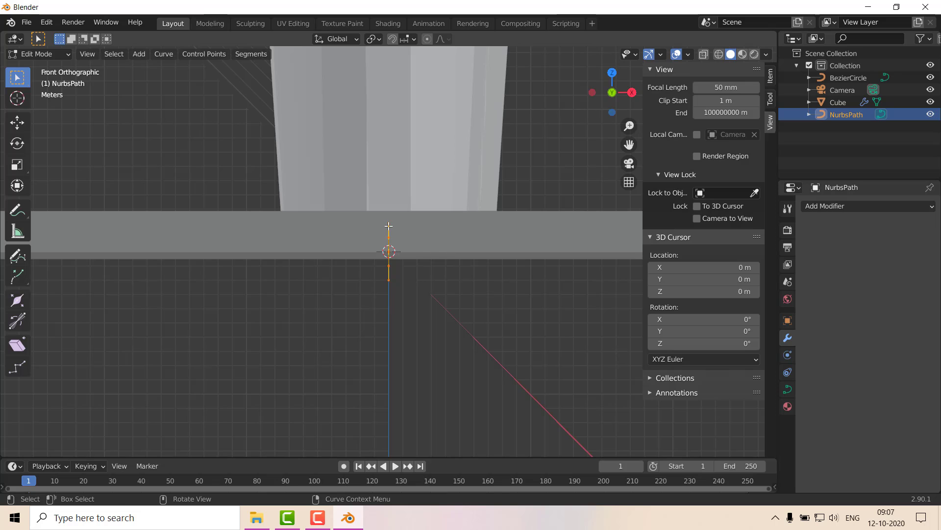
{"action": "scroll", "coordinate": [456, 256], "scroll_direction": "down", "scroll_amount": 4}
{"action": "scroll", "coordinate": [475, 279], "scroll_direction": "up", "scroll_amount": 5}
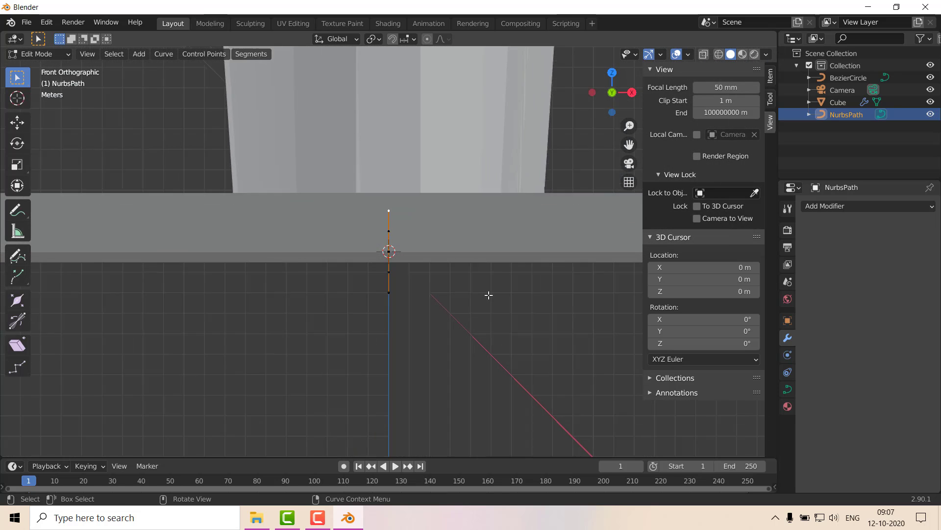
{"action": "scroll", "coordinate": [488, 294], "scroll_direction": "up", "scroll_amount": 2}
{"action": "key", "text": "Tab"}
{"action": "key", "text": "g"}
{"action": "key", "text": "z"}
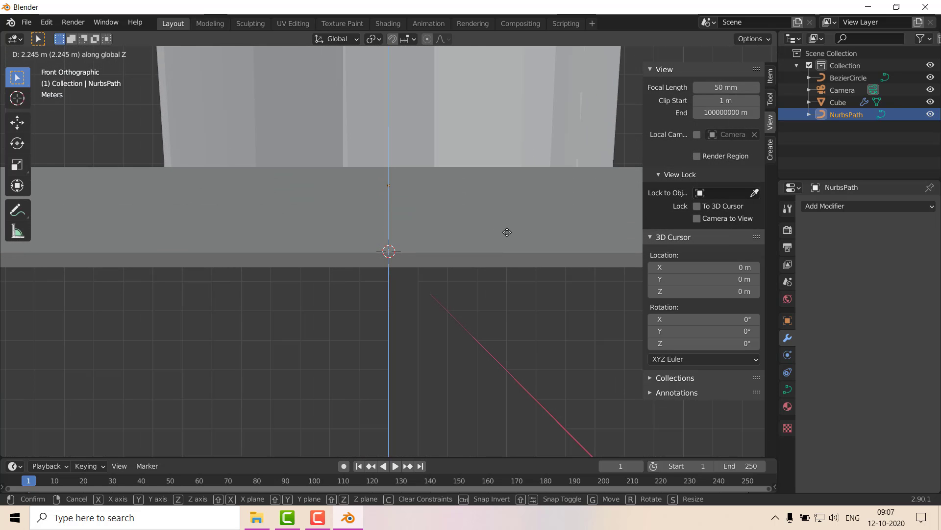
{"action": "left_click", "coordinate": [514, 240]}
Step: Select the wireframe tower and hide it in the viewport
{"action": "scroll", "coordinate": [476, 256], "scroll_direction": "down", "scroll_amount": 4}
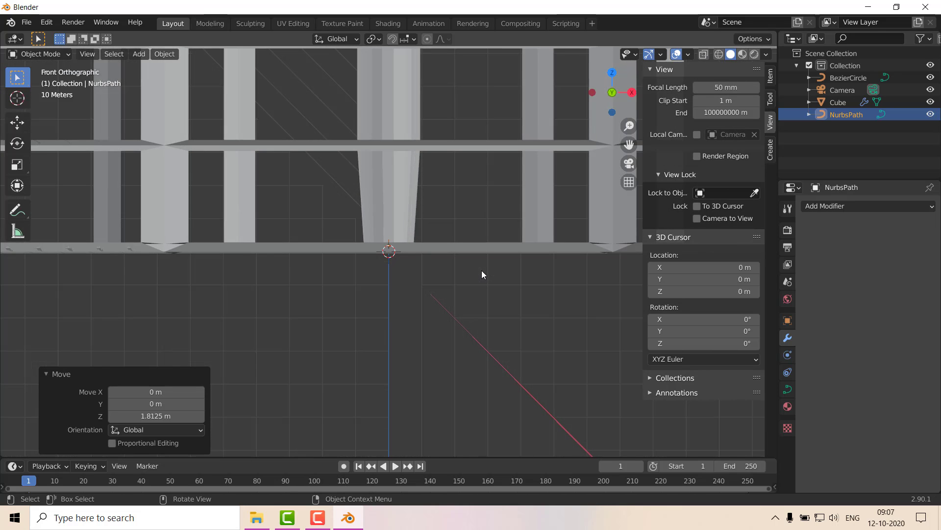
{"action": "key", "text": "Tab"}
{"action": "key", "text": "Tab"}
{"action": "left_click", "coordinate": [384, 198]}
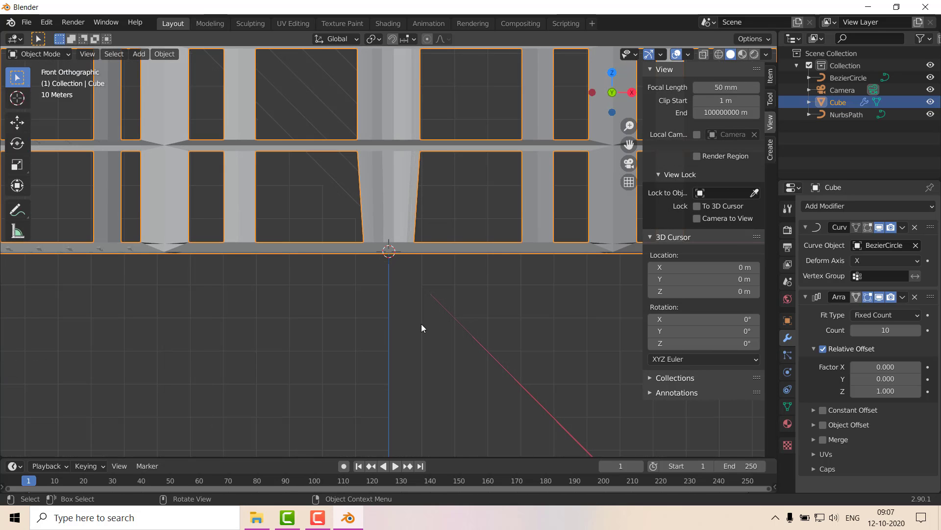
{"action": "key", "text": "h"}
{"action": "scroll", "coordinate": [471, 315], "scroll_direction": "up", "scroll_amount": 5}
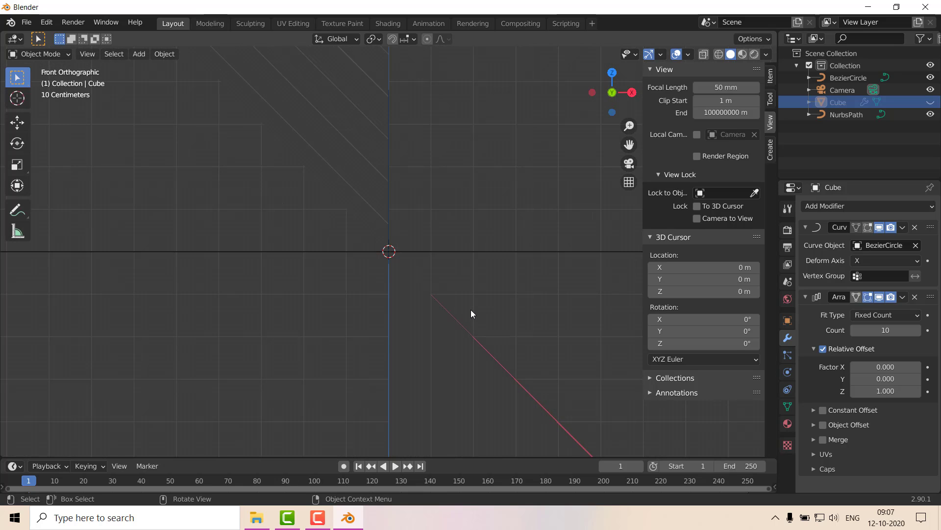
Step: Select the path in front view and move it up about 0.19 m along Z so its lower end sits at the origin
{"action": "left_click", "coordinate": [390, 251]}
{"action": "scroll", "coordinate": [422, 224], "scroll_direction": "down", "scroll_amount": 3}
{"action": "scroll", "coordinate": [437, 227], "scroll_direction": "up", "scroll_amount": 2}
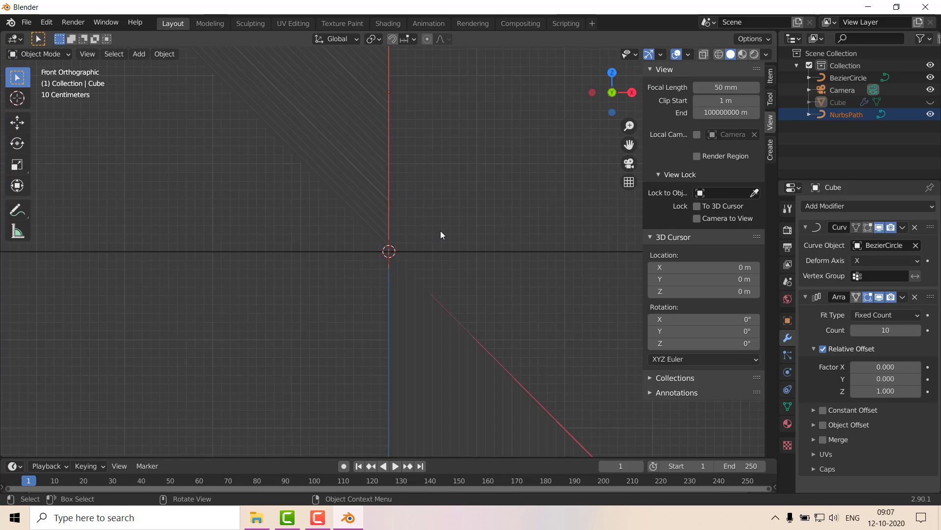
{"action": "key", "text": "g"}
{"action": "key", "text": "z"}
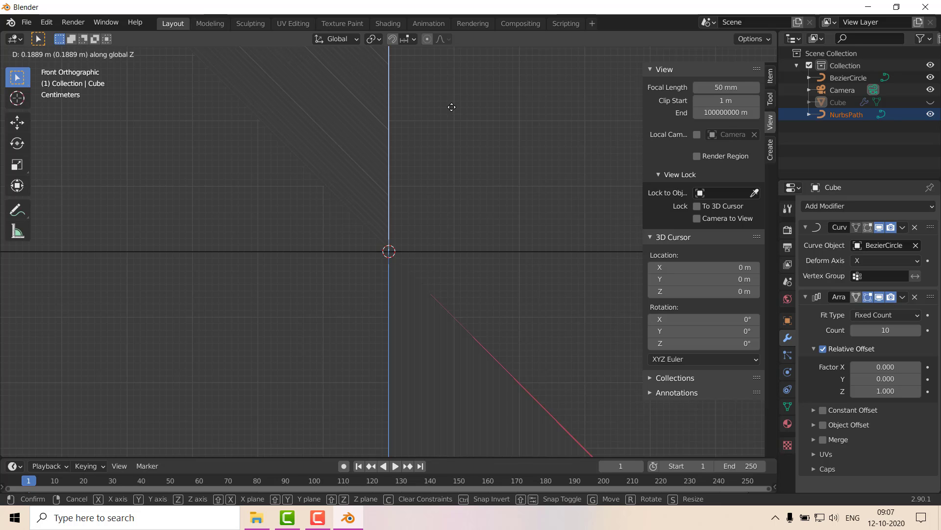
{"action": "left_click", "coordinate": [451, 107]}
{"action": "scroll", "coordinate": [423, 343], "scroll_direction": "down", "scroll_amount": 2}
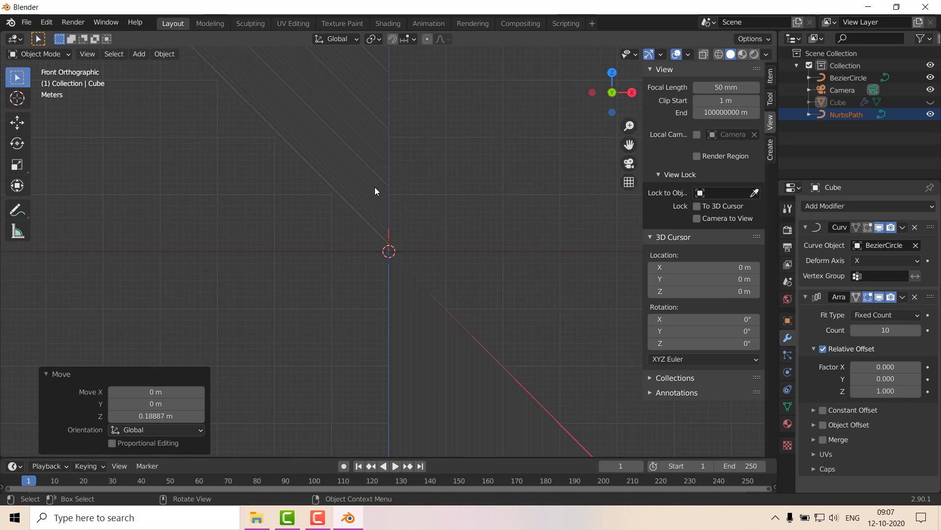
Step: In Edit Mode, move the path's top control point up about 325 m along Z
{"action": "key", "text": "Tab"}
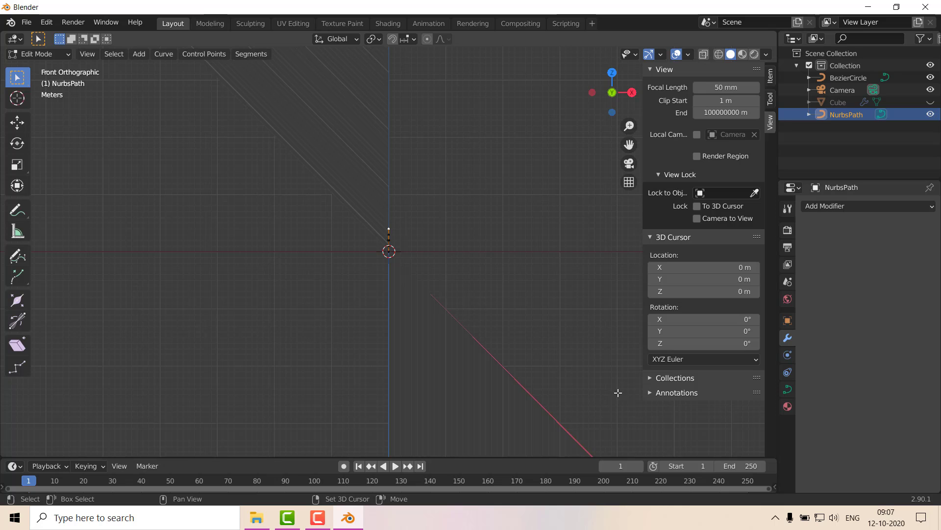
{"action": "scroll", "coordinate": [489, 397], "scroll_direction": "down", "scroll_amount": 3}
{"action": "key", "text": "g"}
{"action": "key", "text": "z"}
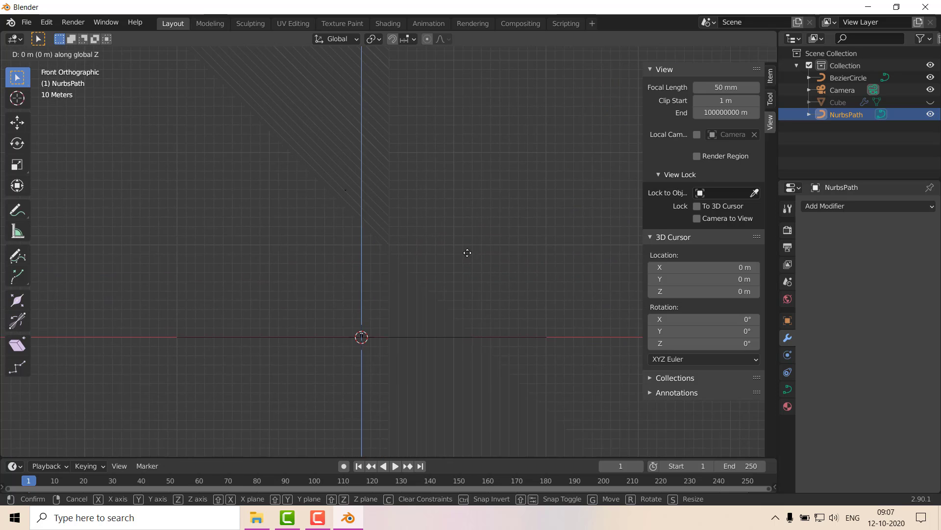
{"action": "left_click", "coordinate": [461, 45]}
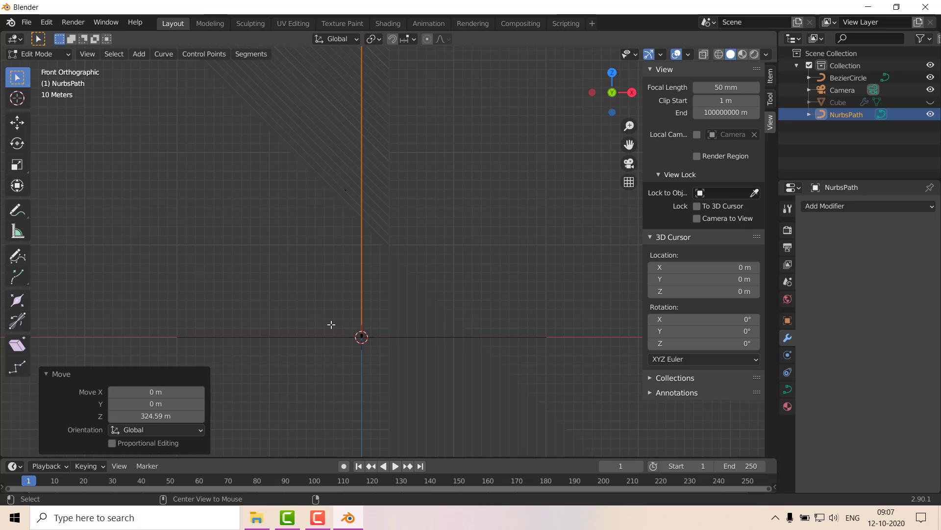
Step: Unhide the wireframe tower and raise the path's top control point about 630 m further along Z
{"action": "left_click", "coordinate": [930, 102]}
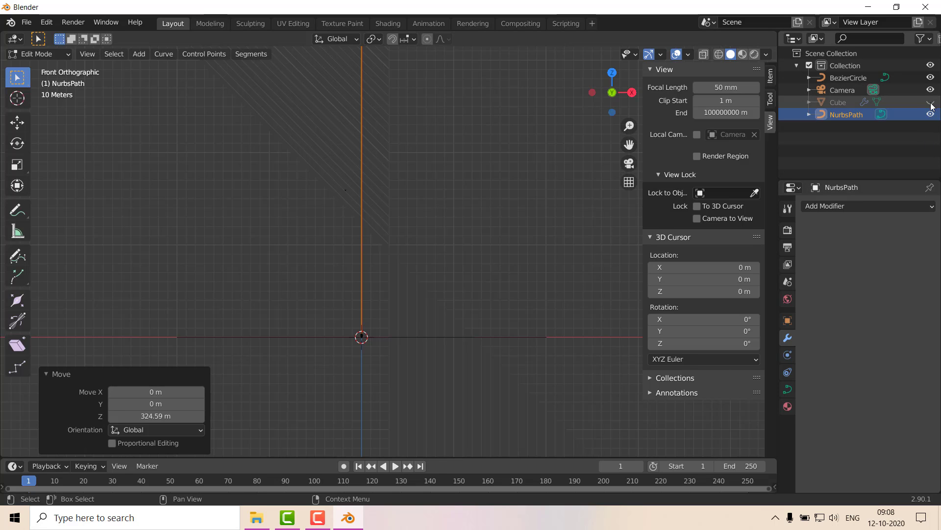
{"action": "scroll", "coordinate": [274, 375], "scroll_direction": "down", "scroll_amount": 2}
{"action": "scroll", "coordinate": [264, 380], "scroll_direction": "down", "scroll_amount": 3}
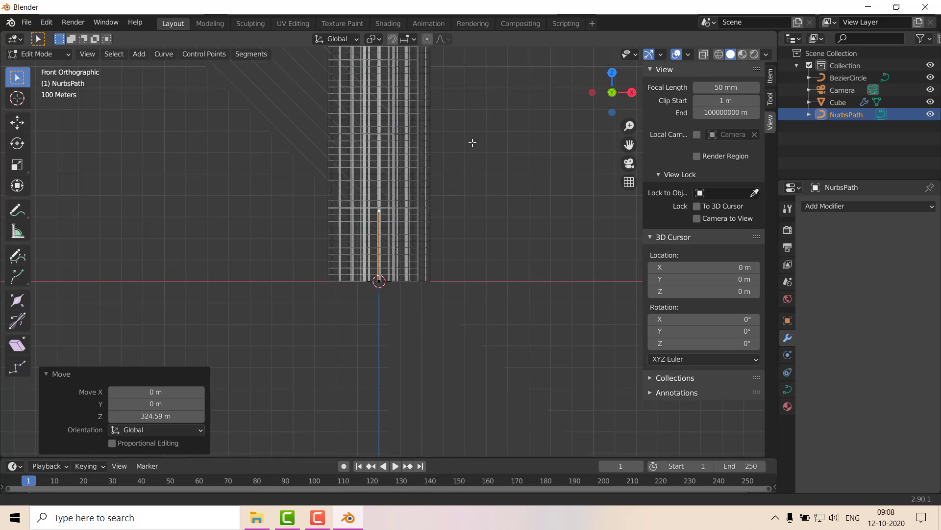
{"action": "middle_click_drag", "start_coordinate": [473, 143], "coordinate": [454, 273], "text": "shift"}
{"action": "key", "text": "g"}
{"action": "left_click", "coordinate": [454, 147]}
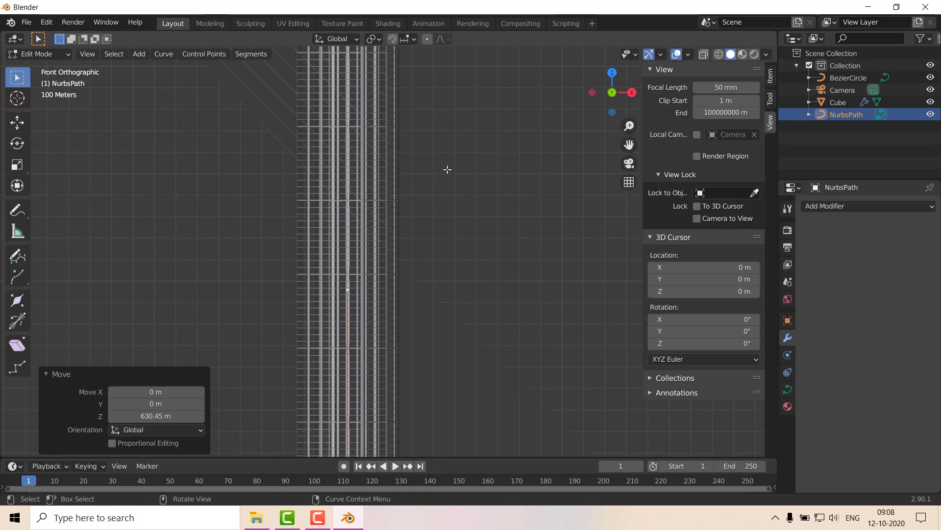
Step: Raise the path's top control point by about 946 m and another 1535 m along Z to the tower's top, and return to Object Mode
{"action": "key", "text": "g"}
{"action": "key", "text": "z"}
{"action": "left_click", "coordinate": [499, 133]}
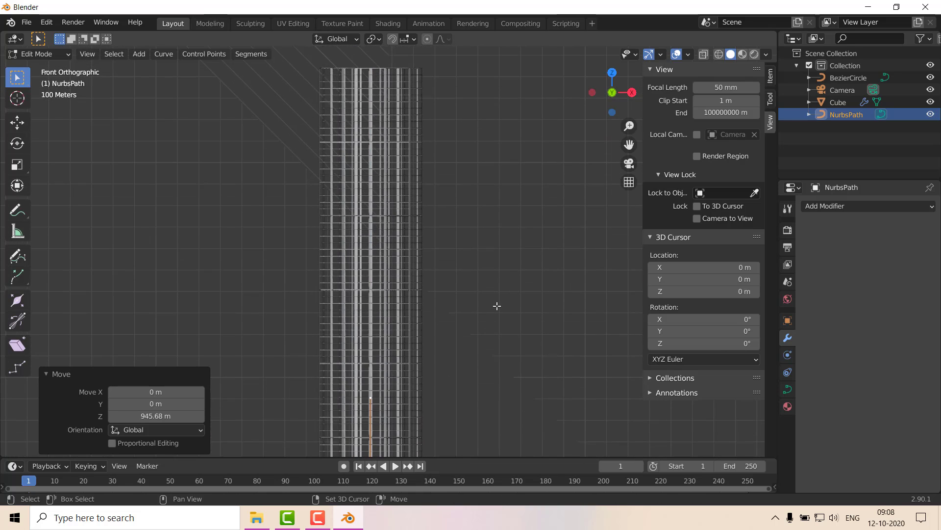
{"action": "key", "text": "g"}
{"action": "key", "text": "z"}
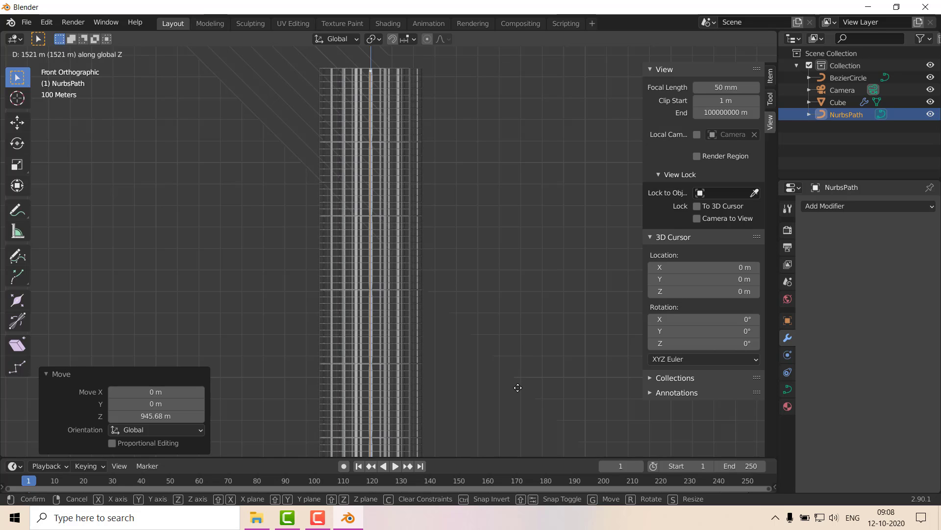
{"action": "left_click", "coordinate": [518, 384]}
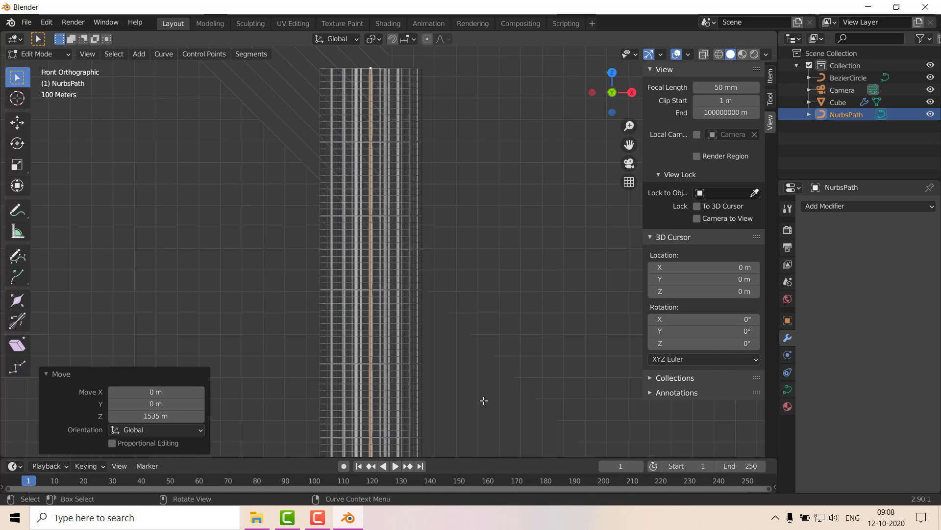
{"action": "scroll", "coordinate": [444, 311], "scroll_direction": "down", "scroll_amount": 4}
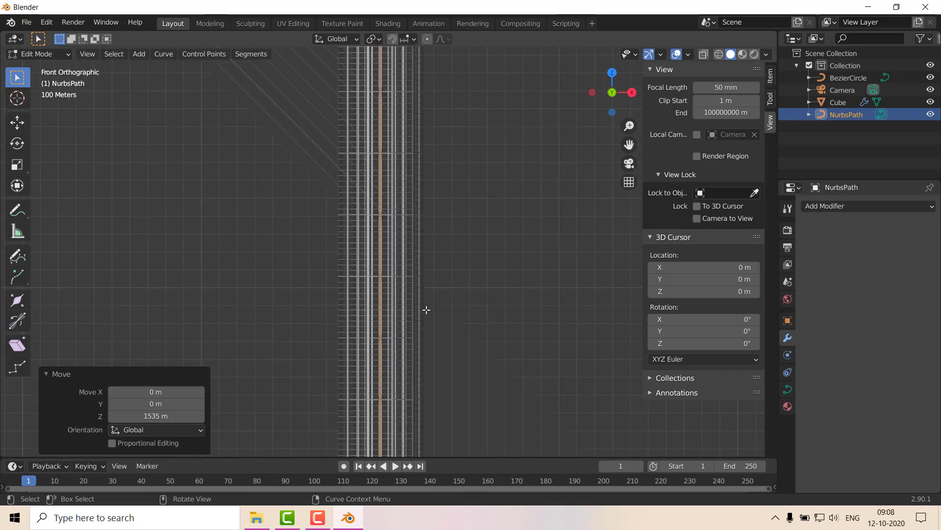
{"action": "key", "text": "Tab"}
{"action": "middle_click_drag", "start_coordinate": [391, 353], "coordinate": [415, 274], "text": "shift"}
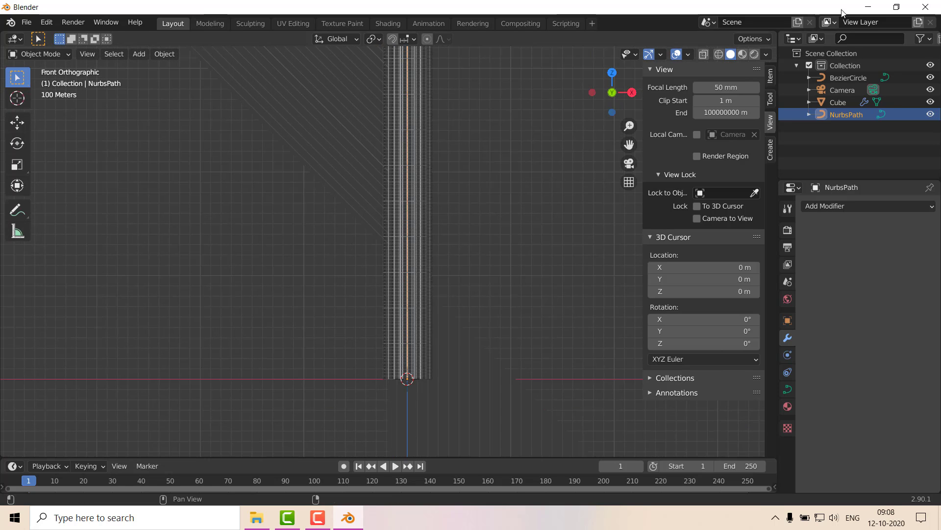
Step: Add a Follow Path constraint to the camera with NurbsPath as target, enabling Curve Radius and Follow Curve
{"action": "left_click", "coordinate": [836, 95]}
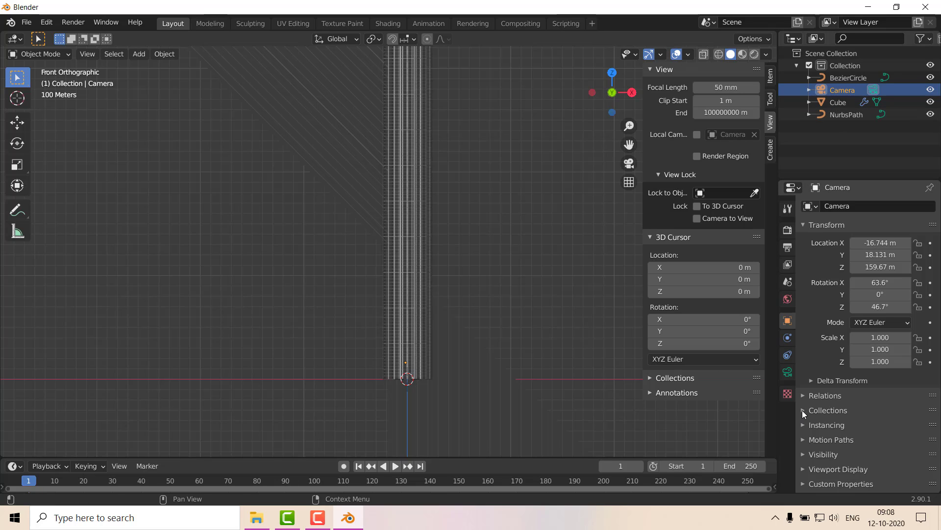
{"action": "left_click", "coordinate": [788, 372]}
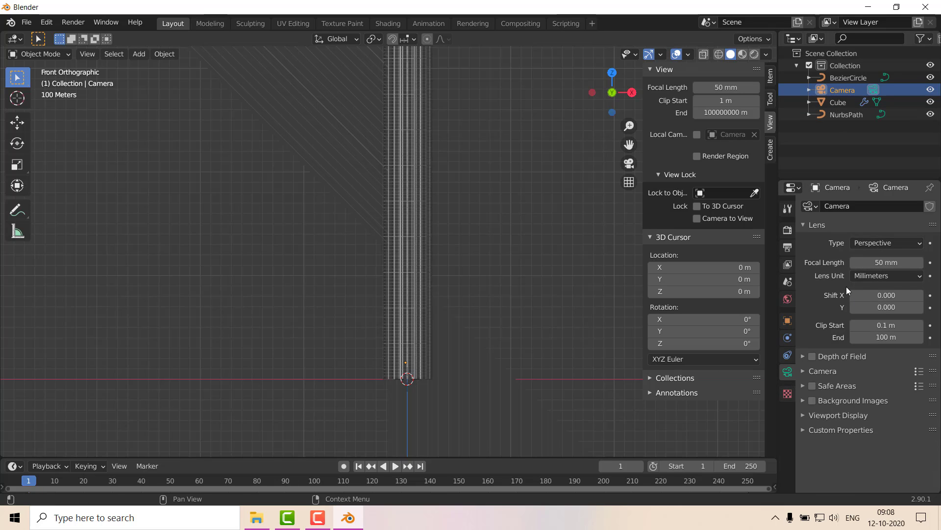
{"action": "left_click", "coordinate": [787, 355]}
{"action": "left_click", "coordinate": [891, 207]}
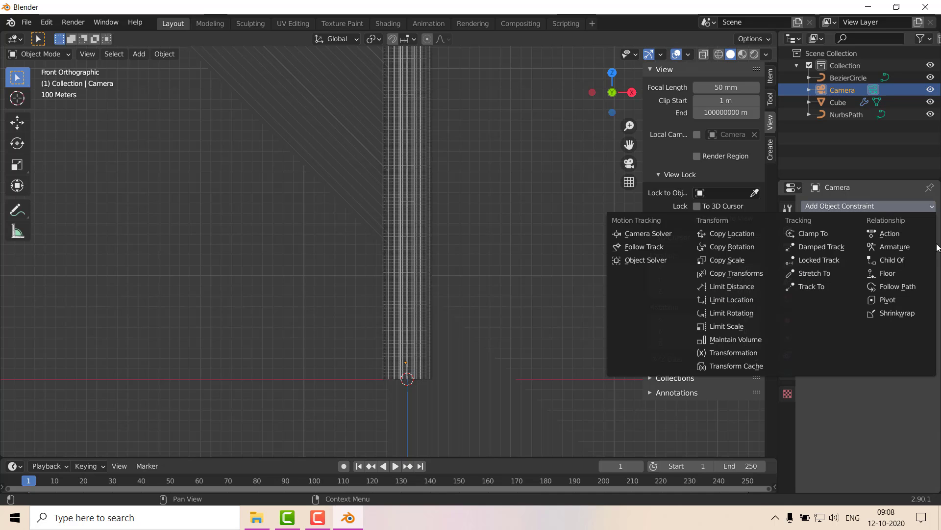
{"action": "left_click", "coordinate": [901, 287]}
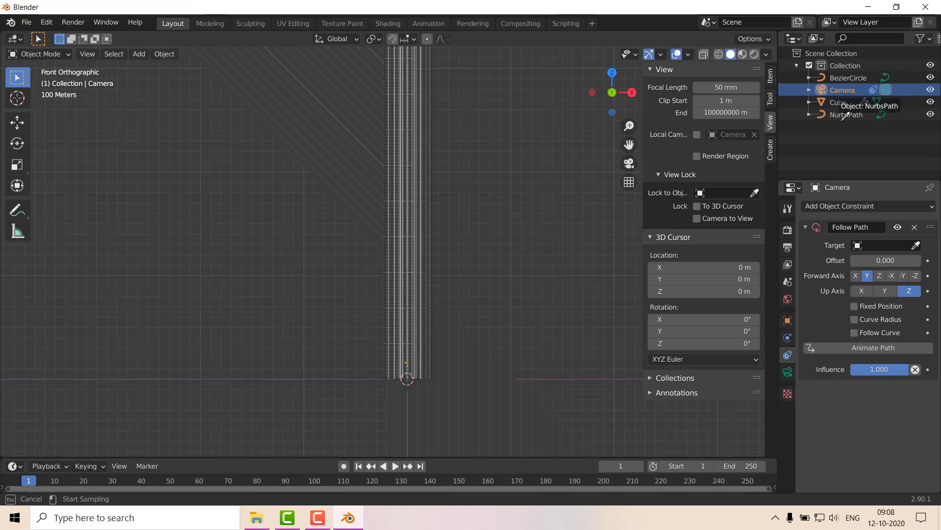
{"action": "left_click", "coordinate": [844, 115]}
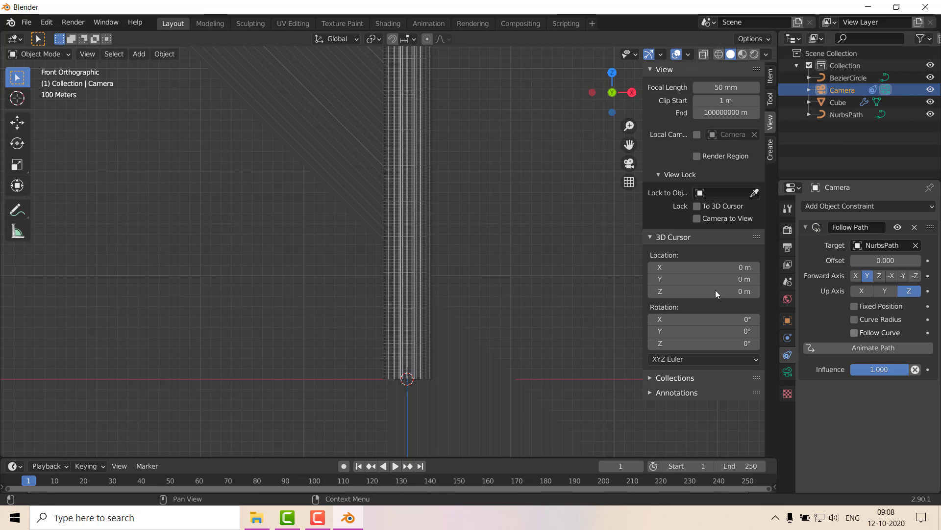
{"action": "left_click", "coordinate": [855, 320]}
Step: Move the camera about 162 m toward the tunnel's centre with its local Z axis locked
{"action": "key", "text": "KP_0"}
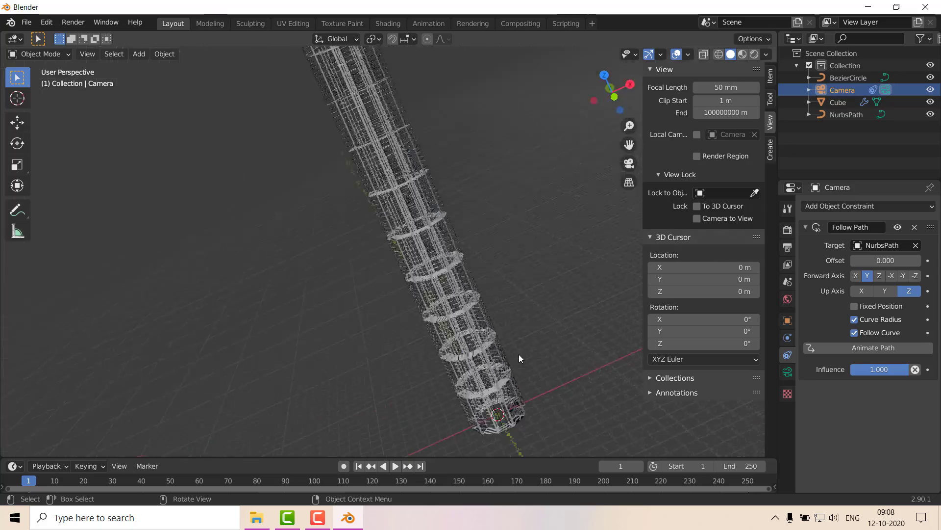
{"action": "scroll", "coordinate": [530, 334], "scroll_direction": "down", "scroll_amount": 5}
{"action": "mouse_move", "coordinate": [476, 306]}
{"action": "middle_mouse_down"}
{"action": "mouse_move", "coordinate": [436, 266]}
{"action": "mouse_move", "coordinate": [584, 342]}
{"action": "mouse_move", "coordinate": [565, 200]}
{"action": "mouse_move", "coordinate": [622, 212]}
{"action": "mouse_move", "coordinate": [522, 222]}
{"action": "mouse_move", "coordinate": [693, 113]}
{"action": "mouse_move", "coordinate": [7, 174]}
{"action": "mouse_move", "coordinate": [132, 293]}
{"action": "mouse_move", "coordinate": [720, 242]}
{"action": "mouse_move", "coordinate": [287, 238]}
{"action": "mouse_move", "coordinate": [330, 243]}
{"action": "mouse_move", "coordinate": [465, 305]}
{"action": "middle_mouse_up"}
{"action": "scroll", "coordinate": [443, 300], "scroll_direction": "down", "scroll_amount": 6}
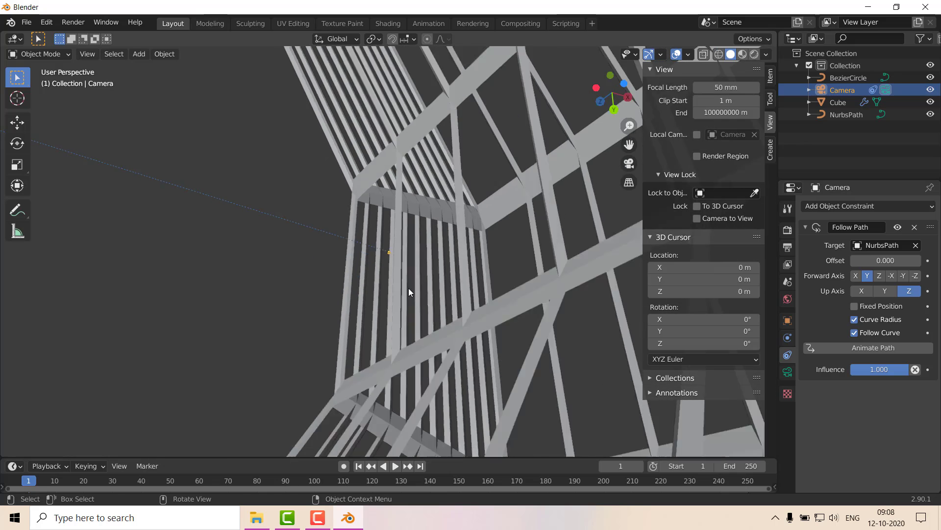
{"action": "scroll", "coordinate": [324, 260], "scroll_direction": "up", "scroll_amount": 3}
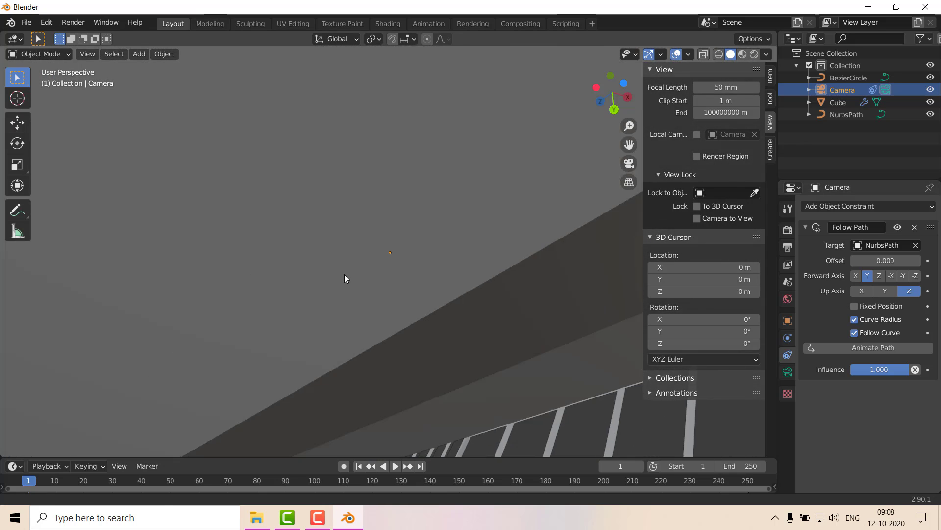
{"action": "middle_click_drag", "start_coordinate": [344, 275], "coordinate": [448, 318], "text": "shift"}
{"action": "key", "text": "g"}
{"action": "key", "text": "shift+z"}
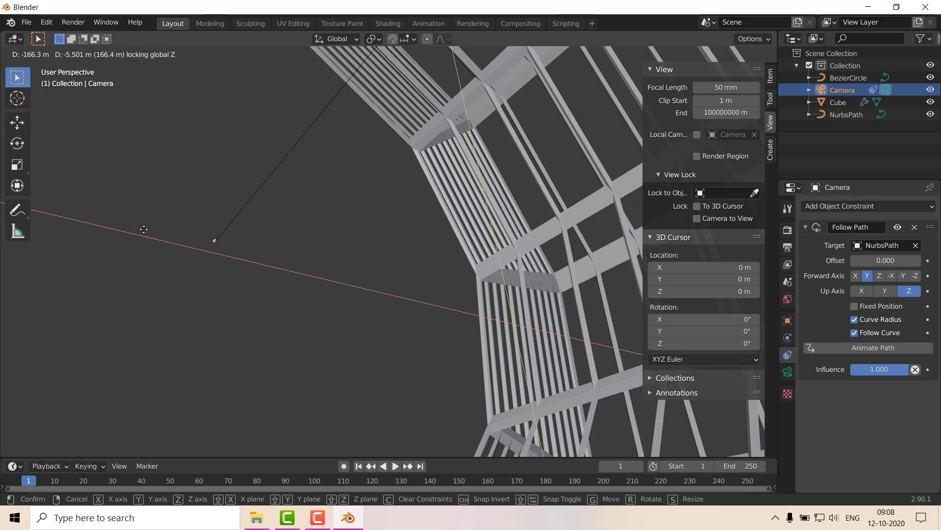
{"action": "key", "text": "shift+z"}
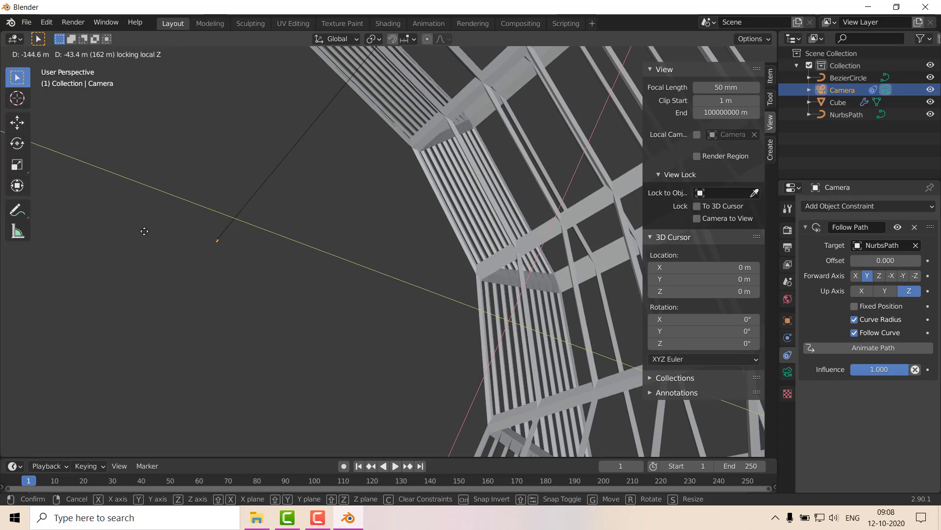
{"action": "left_click", "coordinate": [143, 232]}
Step: Move the camera closer to the path by about 12.2 m in X and 19.2 m in Y, with global Z locked
{"action": "scroll", "coordinate": [219, 262], "scroll_direction": "up", "scroll_amount": 2}
{"action": "key", "text": "KP_Decimal"}
{"action": "scroll", "coordinate": [233, 248], "scroll_direction": "down", "scroll_amount": 5}
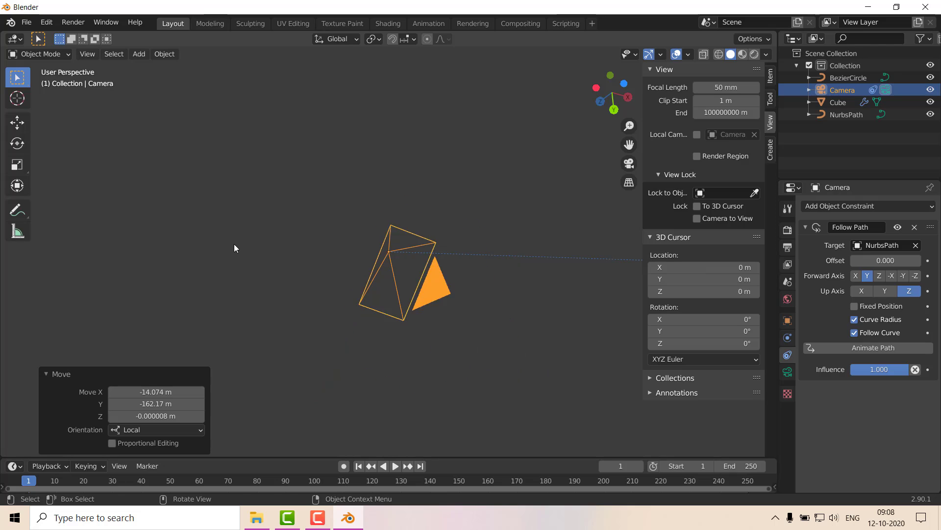
{"action": "scroll", "coordinate": [235, 247], "scroll_direction": "down", "scroll_amount": 5}
{"action": "middle_click_drag", "start_coordinate": [259, 242], "coordinate": [193, 208]}
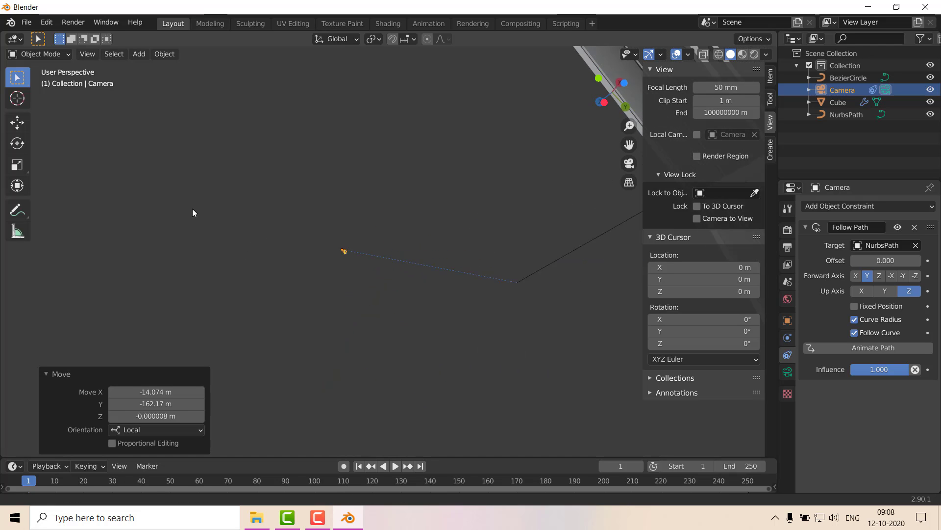
{"action": "middle_click_drag", "start_coordinate": [503, 236], "coordinate": [225, 215], "text": "shift"}
{"action": "key", "text": "g"}
{"action": "key", "text": "shift+z"}
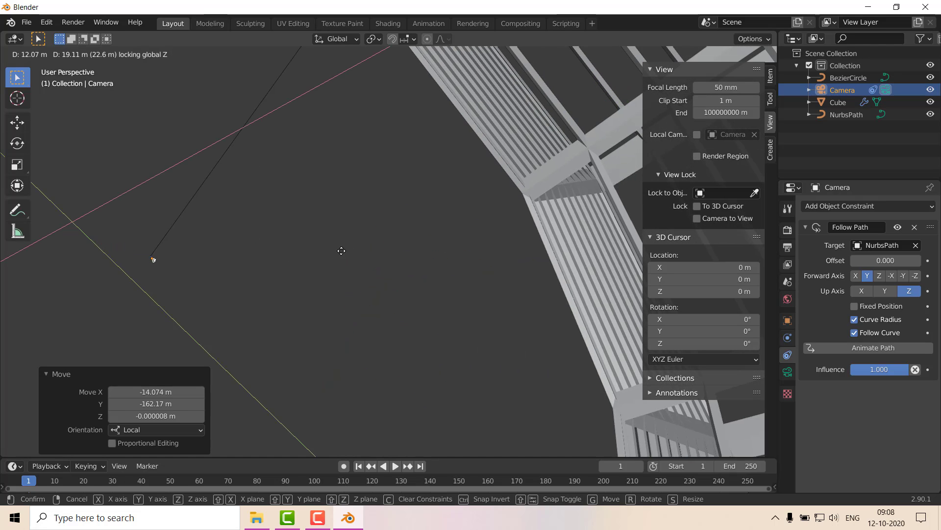
{"action": "left_click", "coordinate": [342, 251]}
Step: In top view, move the camera about -26.75 m in X and 6.93 m in Y onto the world origin, keeping Z locked
{"action": "middle_click_drag", "start_coordinate": [275, 272], "coordinate": [377, 320]}
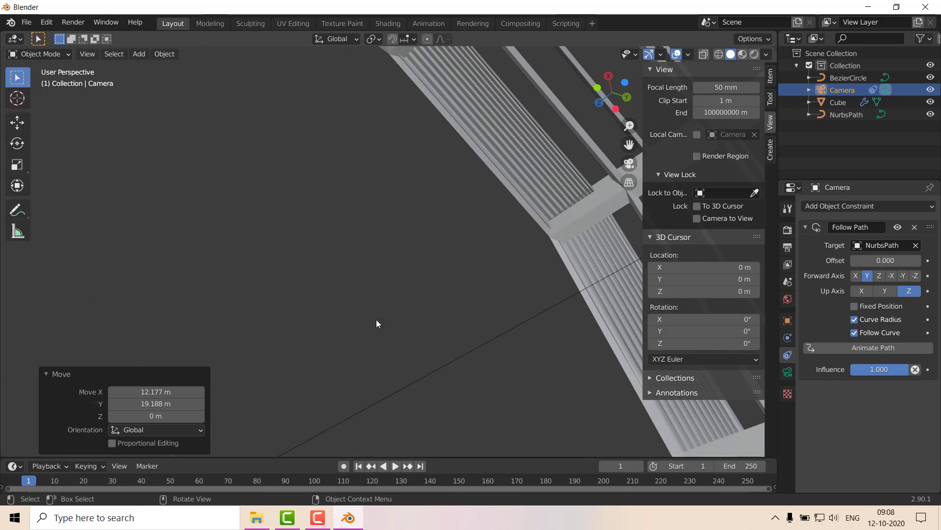
{"action": "key", "text": "grave"}
{"action": "left_click", "coordinate": [387, 260]}
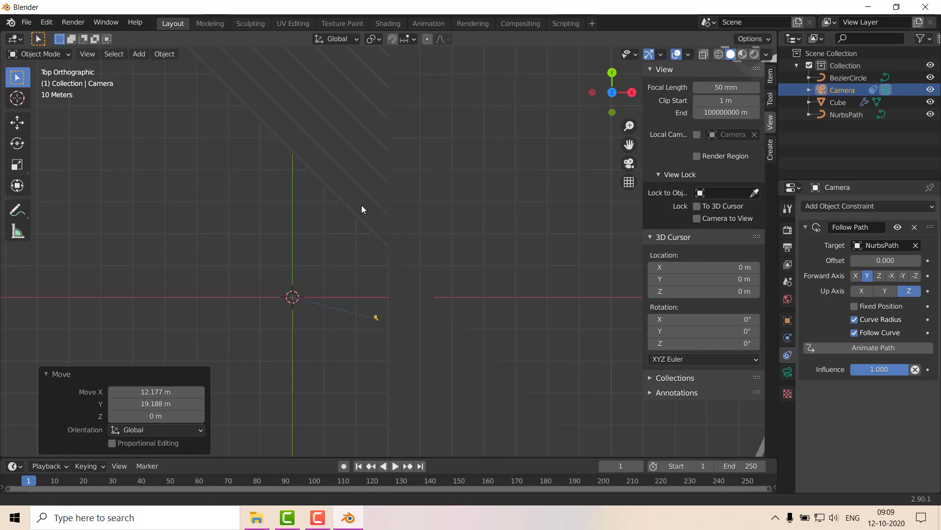
{"action": "scroll", "coordinate": [366, 215], "scroll_direction": "up", "scroll_amount": 8}
{"action": "key", "text": "g"}
{"action": "key", "text": "shift+z"}
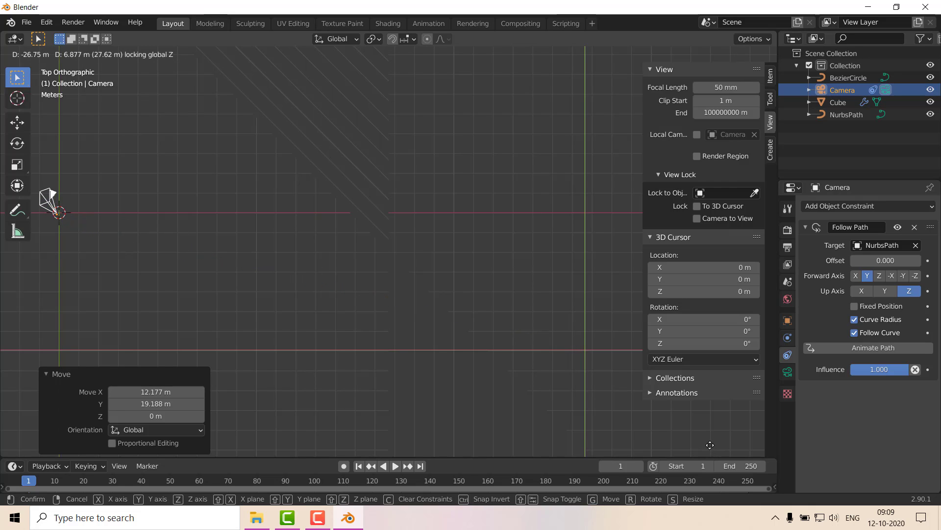
{"action": "left_click", "coordinate": [709, 444]}
{"action": "key", "text": "KP_0"}
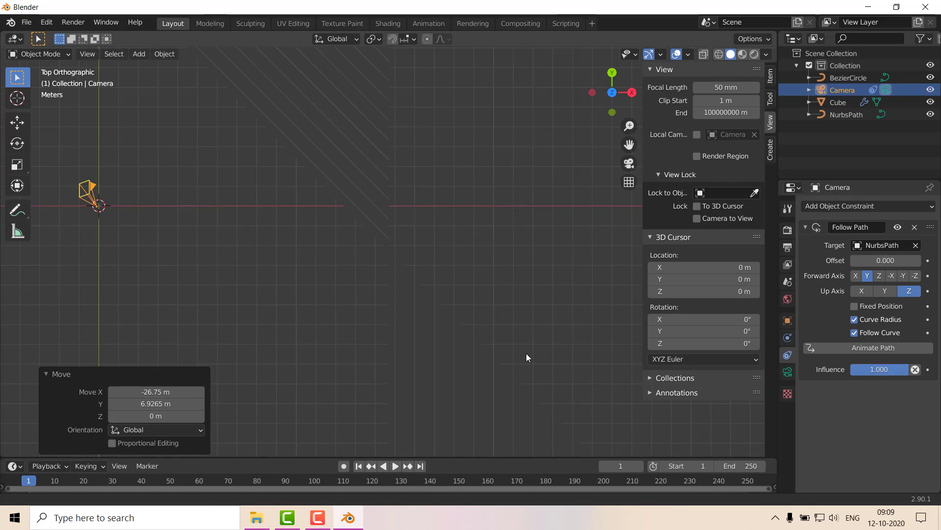
{"action": "key", "text": "r"}
{"action": "key", "text": "z"}
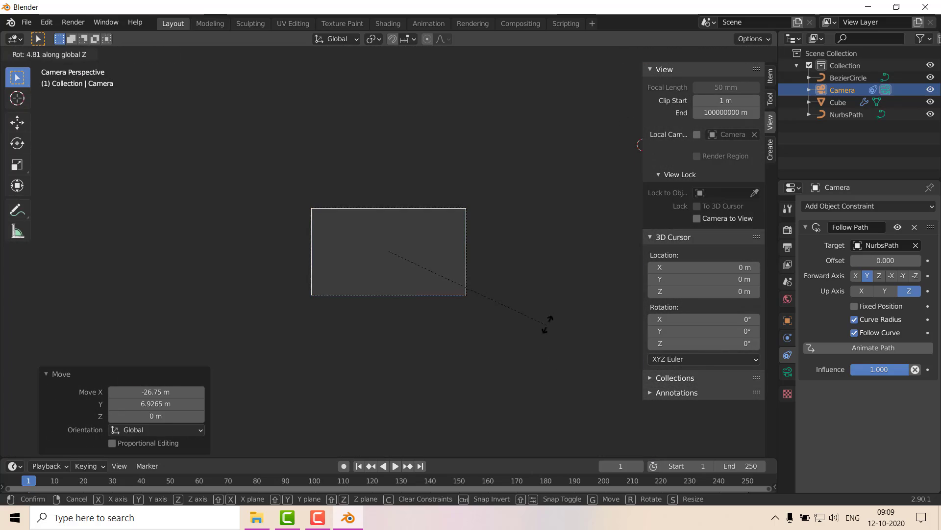
{"action": "key", "text": "Escape"}
Step: Frame the camera and examine its position and orientation inside the wireframe tunnel from several angles
{"action": "middle_click_drag", "start_coordinate": [442, 314], "coordinate": [520, 404]}
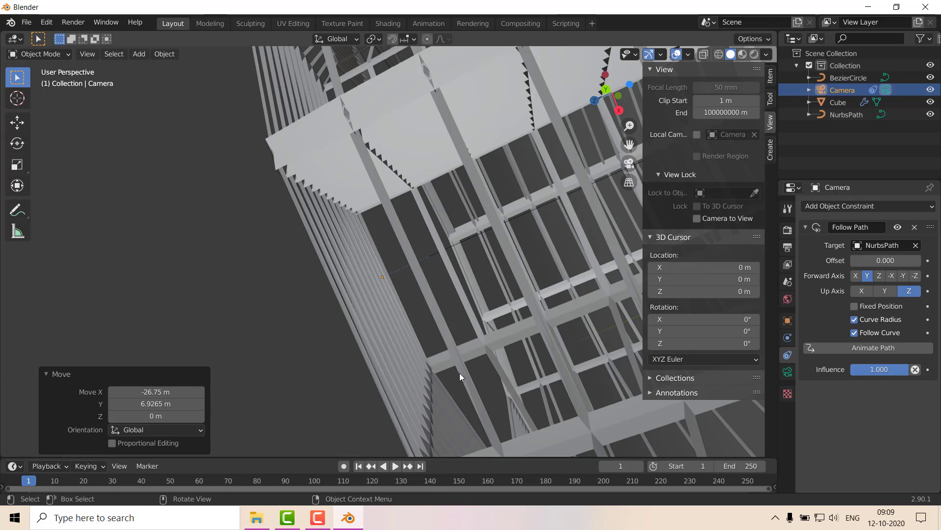
{"action": "key", "text": "KP_Decimal"}
{"action": "scroll", "coordinate": [460, 372], "scroll_direction": "down", "scroll_amount": 2}
{"action": "middle_click_drag", "start_coordinate": [469, 367], "coordinate": [346, 201]}
{"action": "left_click", "coordinate": [461, 245]}
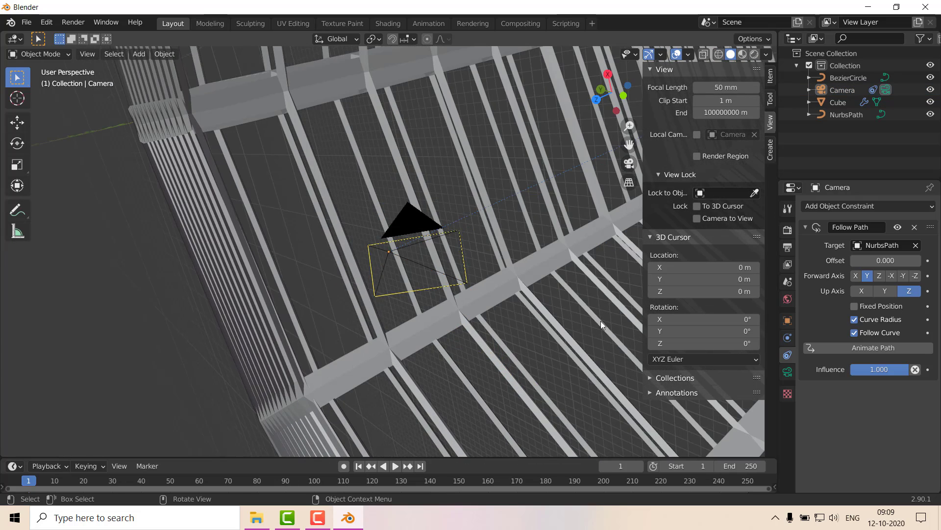
{"action": "middle_click_drag", "start_coordinate": [437, 257], "coordinate": [572, 341]}
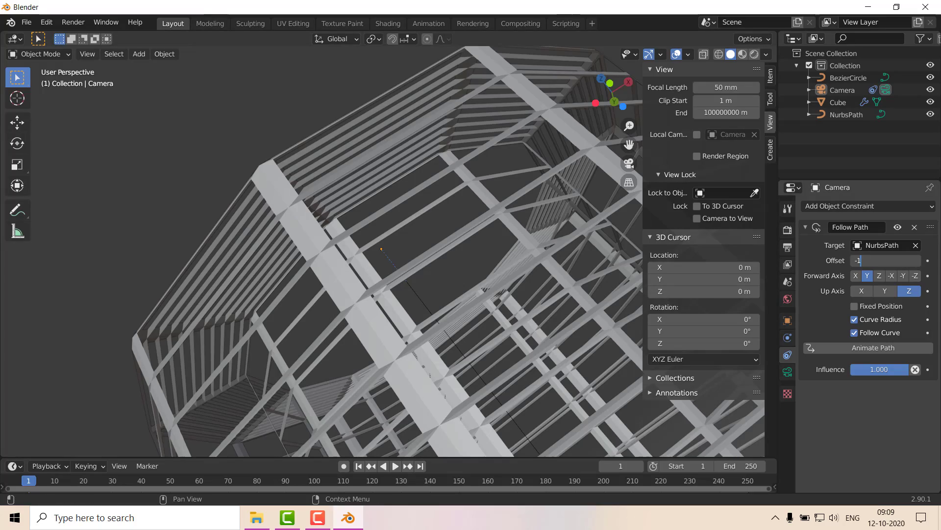
Step: Hide the sidebar, select the camera and frame it to examine where it sits inside the tunnel
{"action": "middle_click_drag", "start_coordinate": [520, 48], "coordinate": [469, 269]}
{"action": "key", "text": "n"}
{"action": "middle_click_drag", "start_coordinate": [316, 188], "coordinate": [330, 306]}
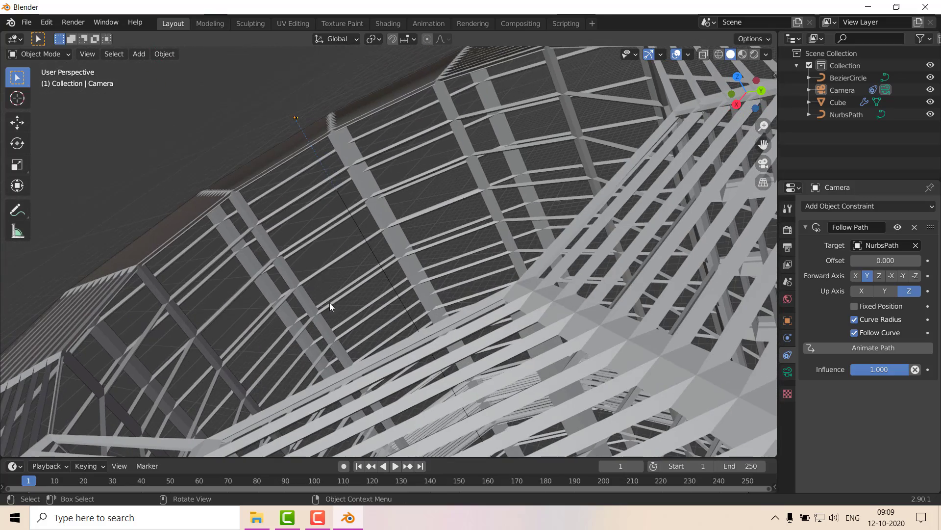
{"action": "middle_click_drag", "start_coordinate": [403, 240], "coordinate": [384, 184]}
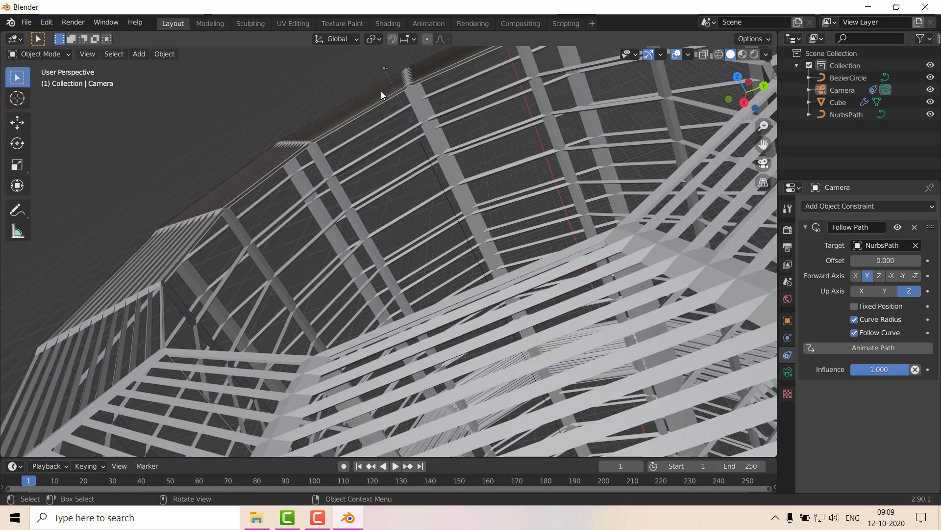
{"action": "left_click", "coordinate": [842, 90]}
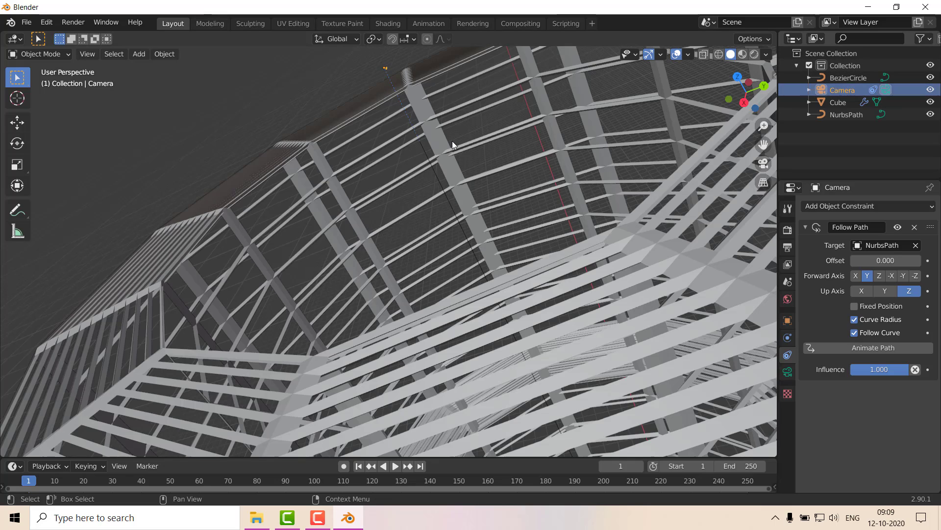
{"action": "key", "text": "KP_Decimal"}
{"action": "middle_click_drag", "start_coordinate": [449, 142], "coordinate": [428, 262]}
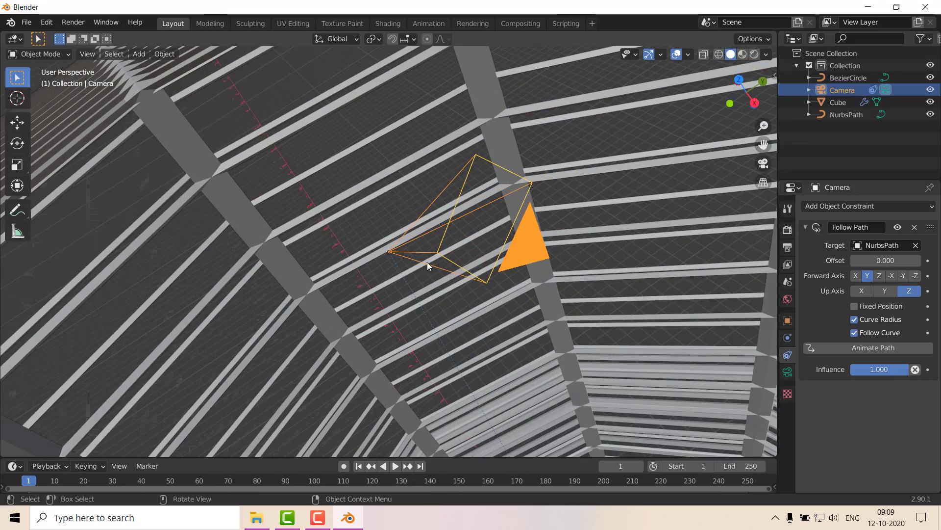
{"action": "scroll", "coordinate": [459, 293], "scroll_direction": "down", "scroll_amount": 5}
{"action": "middle_click_drag", "start_coordinate": [380, 238], "coordinate": [407, 240], "text": "shift"}
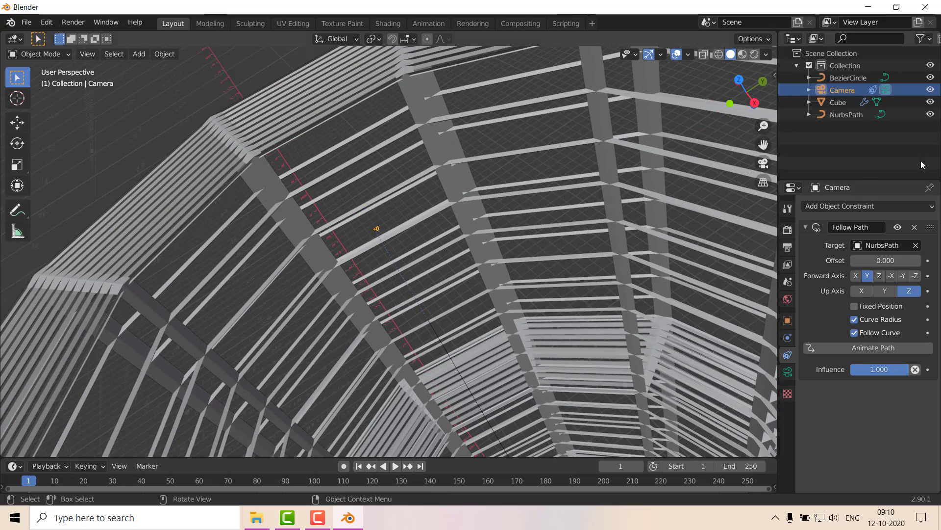
Step: Move the camera -41.415 m along the global Z axis
{"action": "middle_click_drag", "start_coordinate": [516, 278], "coordinate": [463, 173]}
{"action": "key", "text": "g"}
{"action": "key", "text": "z"}
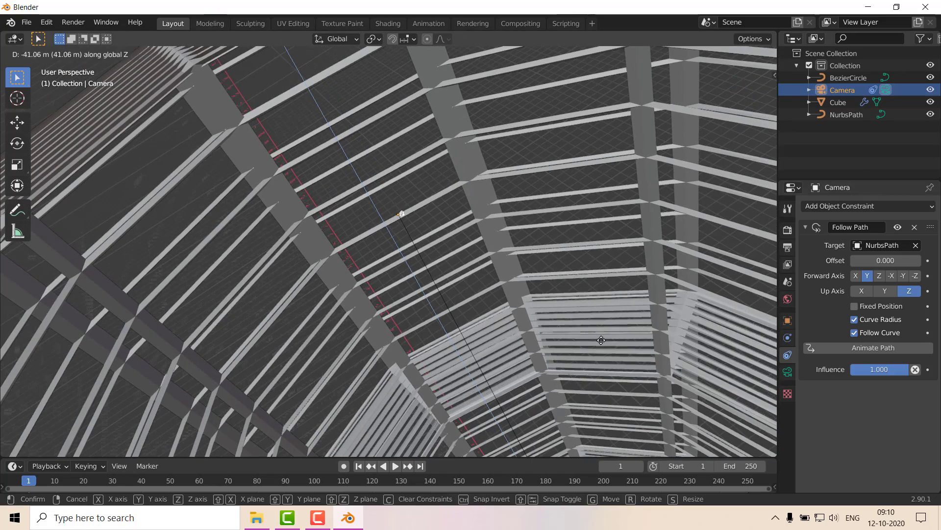
{"action": "left_click", "coordinate": [603, 339]}
{"action": "middle_click_drag", "start_coordinate": [487, 307], "coordinate": [486, 126]}
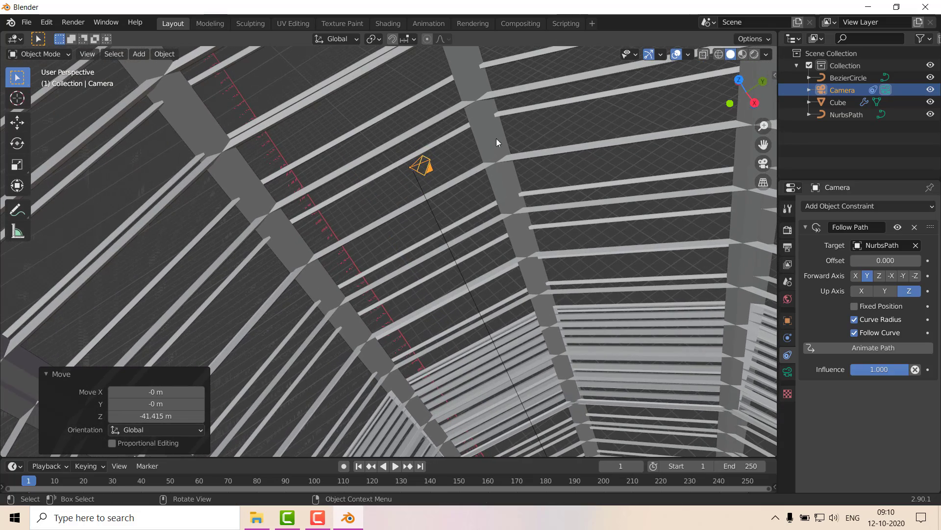
Step: Set the camera's rotation to 90° in X and 0° in Z
{"action": "left_click", "coordinate": [788, 320]}
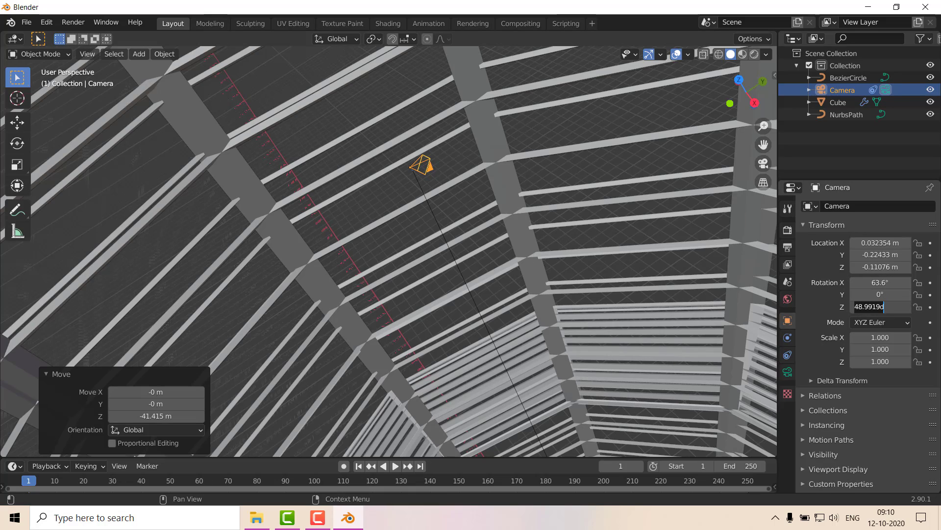
{"action": "middle_click_drag", "start_coordinate": [475, 217], "coordinate": [519, 282]}
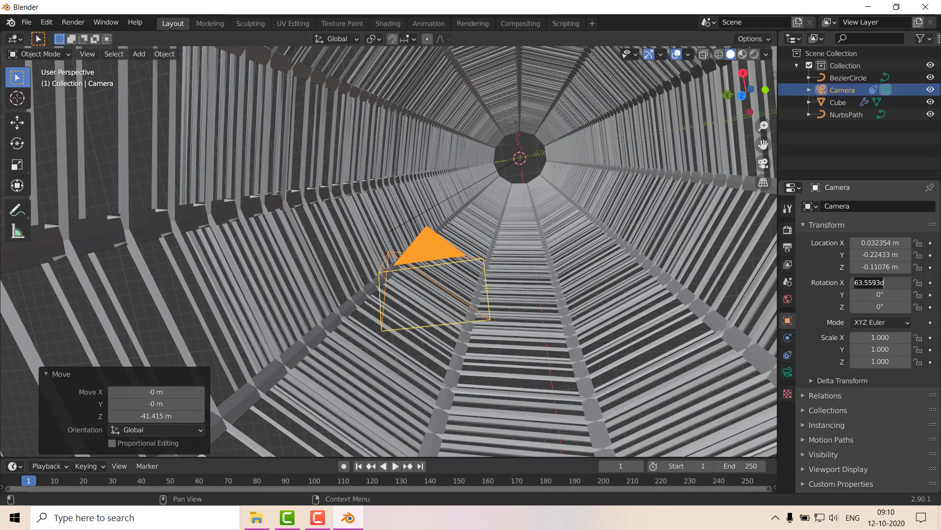
{"action": "type", "text": "0"}
{"action": "key", "text": "Return"}
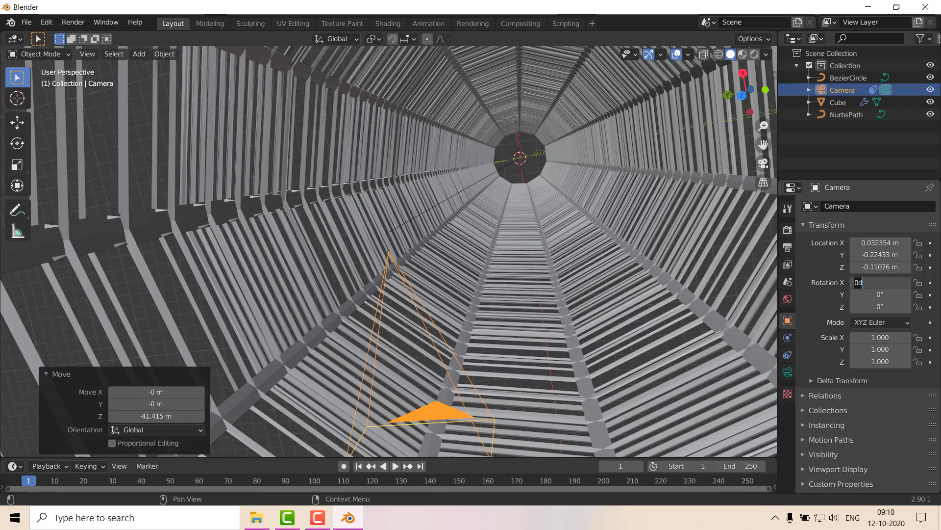
{"action": "key", "text": "Return"}
Step: Move the camera about 0.05 m in X and 0.028 m in Y onto the path, keeping global Z locked
{"action": "middle_click_drag", "start_coordinate": [535, 230], "coordinate": [549, 258]}
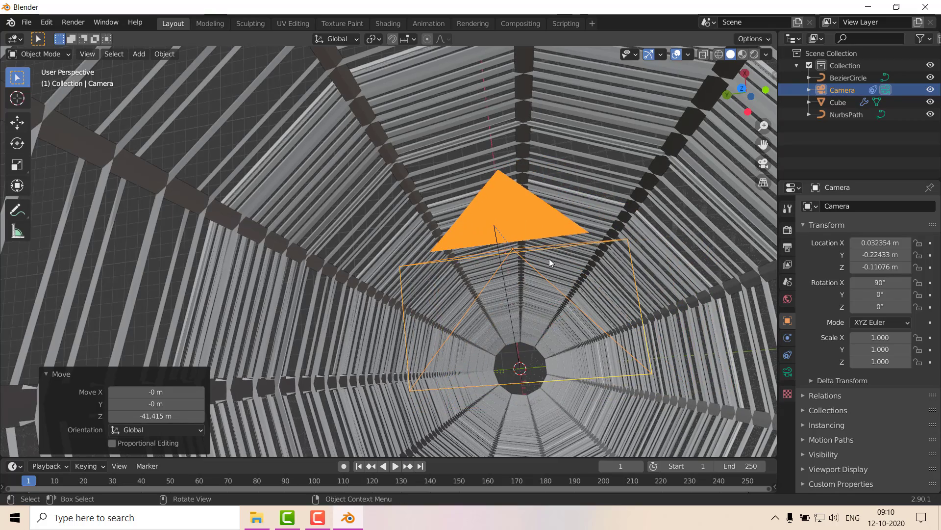
{"action": "key", "text": "g"}
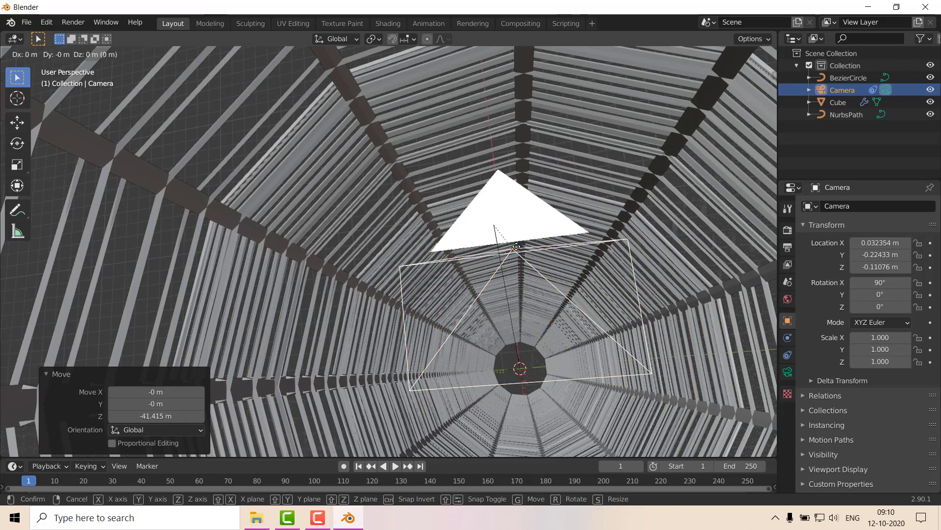
{"action": "key", "text": "shift+z"}
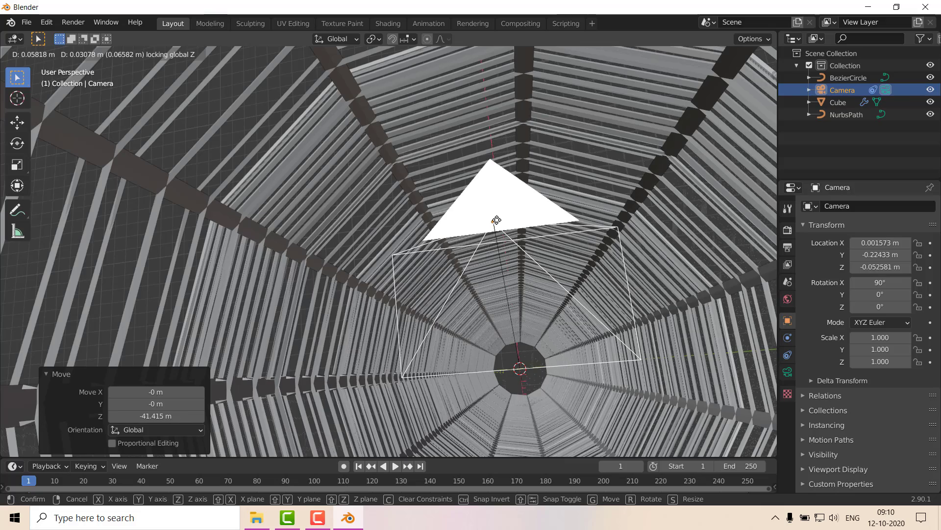
{"action": "left_click", "coordinate": [498, 219]}
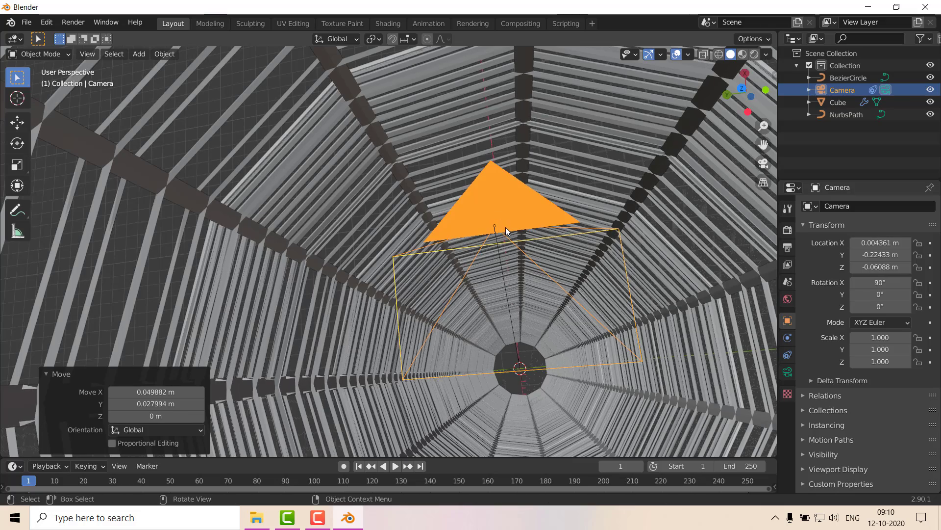
Step: Look through the camera and set its lens clip end to 100000000 m
{"action": "key", "text": "KP_0"}
{"action": "scroll", "coordinate": [339, 201], "scroll_direction": "down", "scroll_amount": 1}
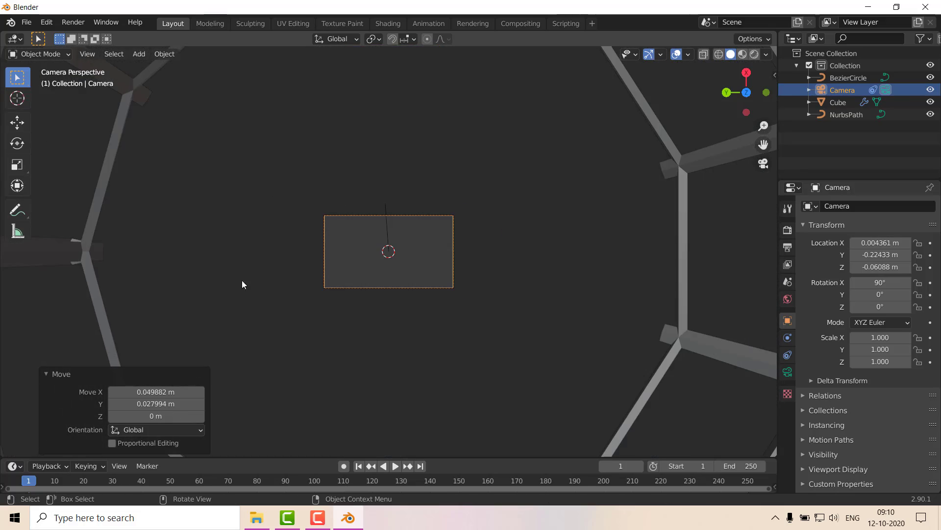
{"action": "left_click", "coordinate": [788, 372]}
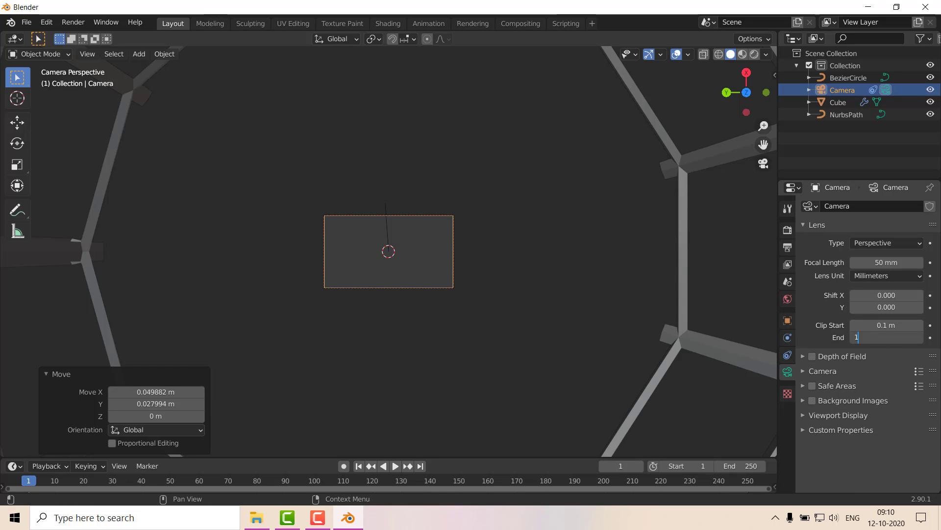
{"action": "key", "text": "Return"}
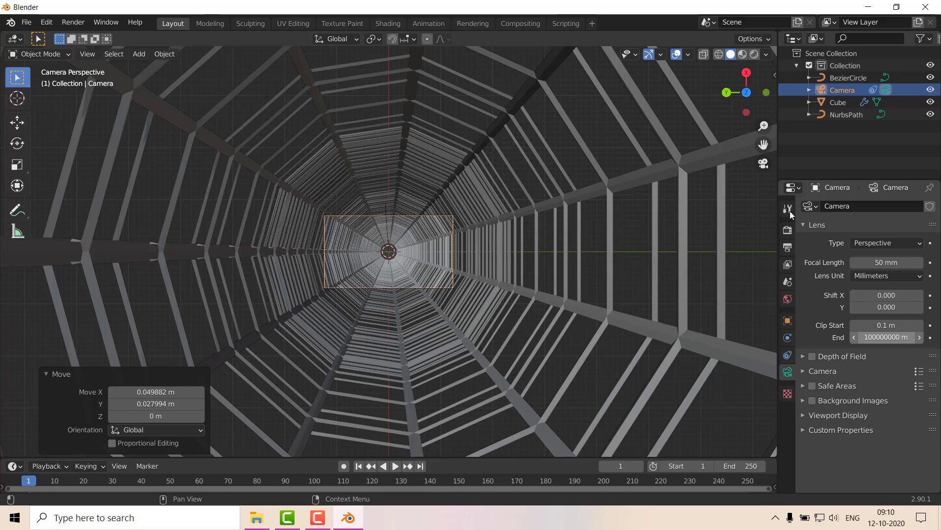
{"action": "scroll", "coordinate": [409, 192], "scroll_direction": "up", "scroll_amount": 4}
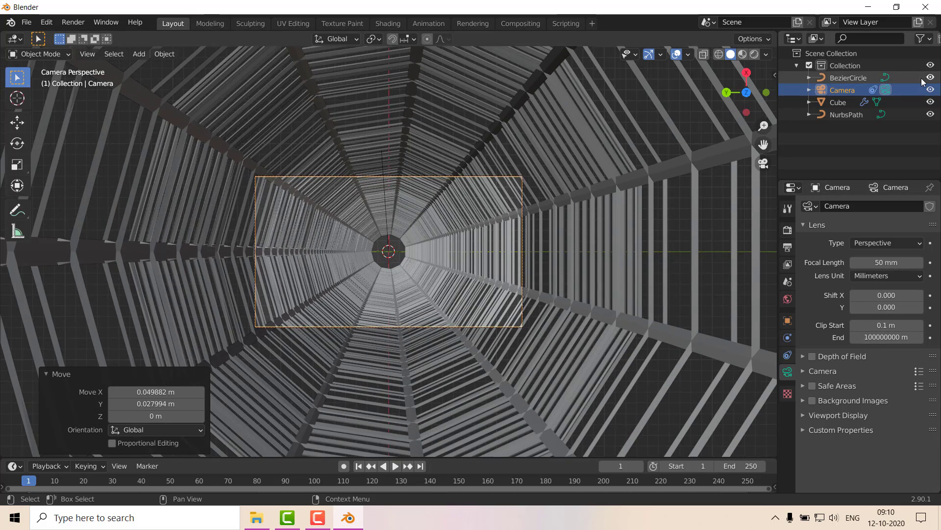
Step: Rename the Cube object as Tunnel
{"action": "double_click", "coordinate": [840, 102]}
{"action": "type", "text": "T"}
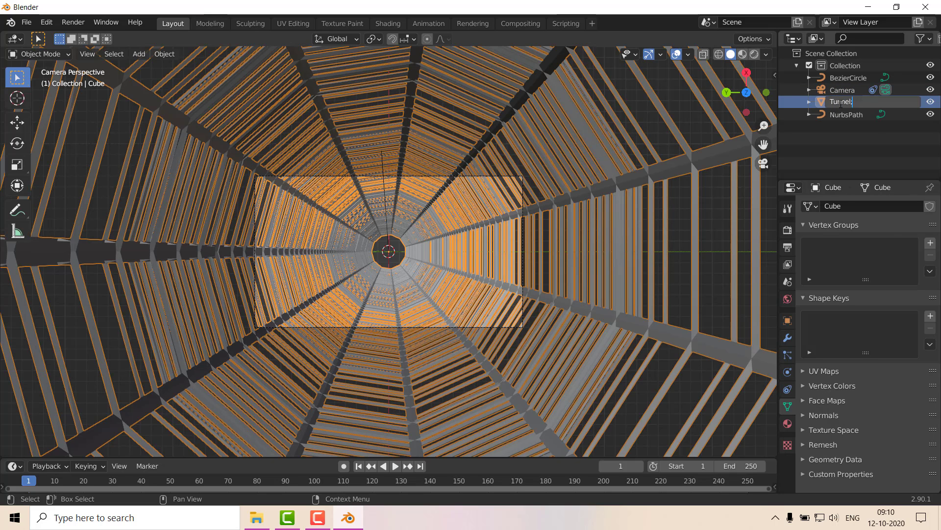
{"action": "type", "text": "unnel"}
{"action": "key", "text": "Return"}
Step: Rename the NurbsPath object as CameraPath1 and the BezierCircle object as TunnelPath
{"action": "double_click", "coordinate": [834, 102]}
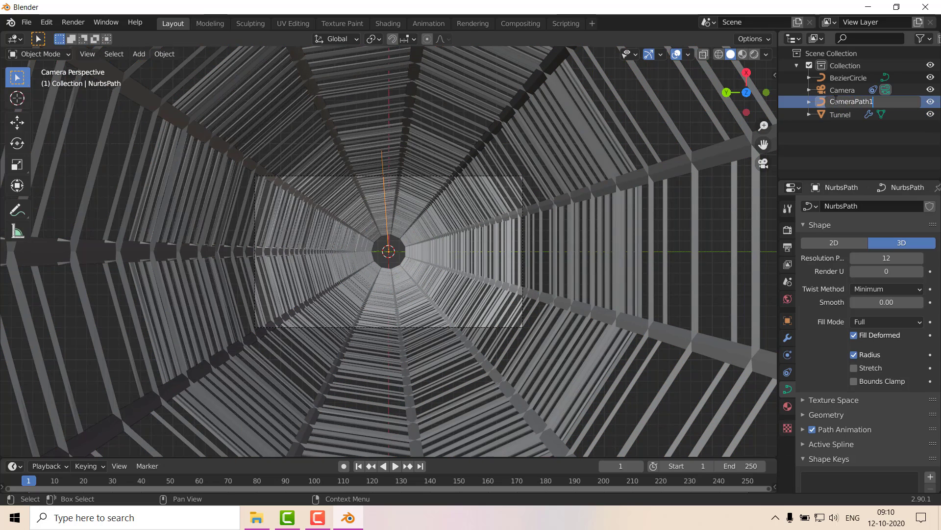
{"action": "type", "text": "CameraPath1"}
{"action": "key", "text": "Return"}
{"action": "double_click", "coordinate": [846, 79]}
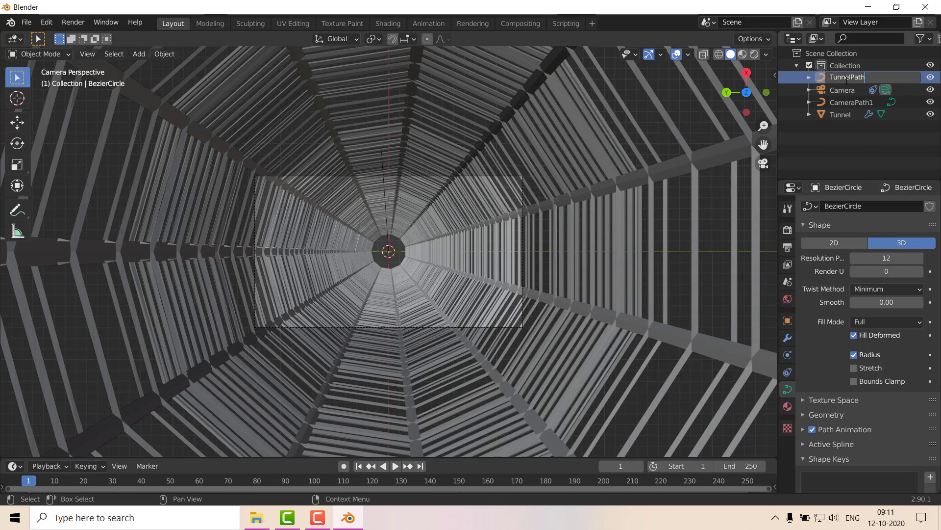
{"action": "key", "text": "Return"}
Step: Set the animation's end frame to 360 and keyframe the camera's Follow Path offset at 0 on frame 1
{"action": "left_click", "coordinate": [842, 90]}
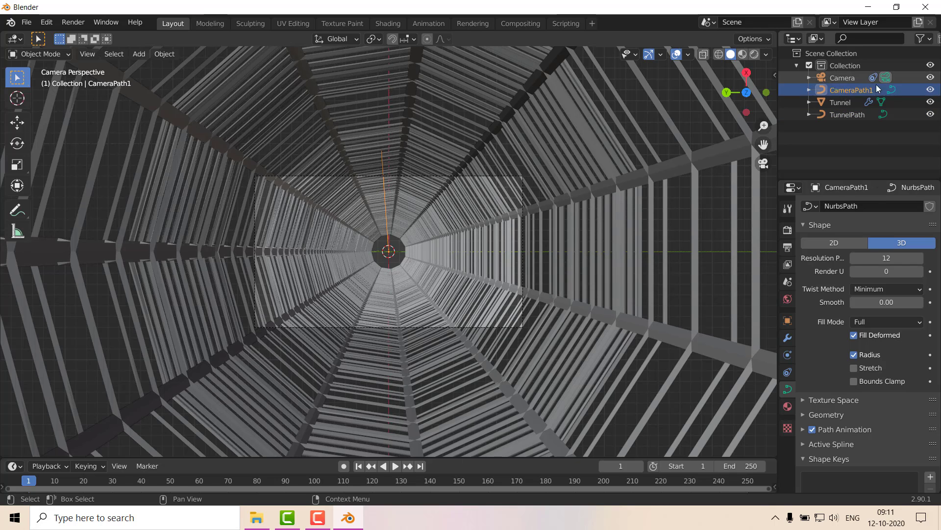
{"action": "left_click", "coordinate": [837, 82]}
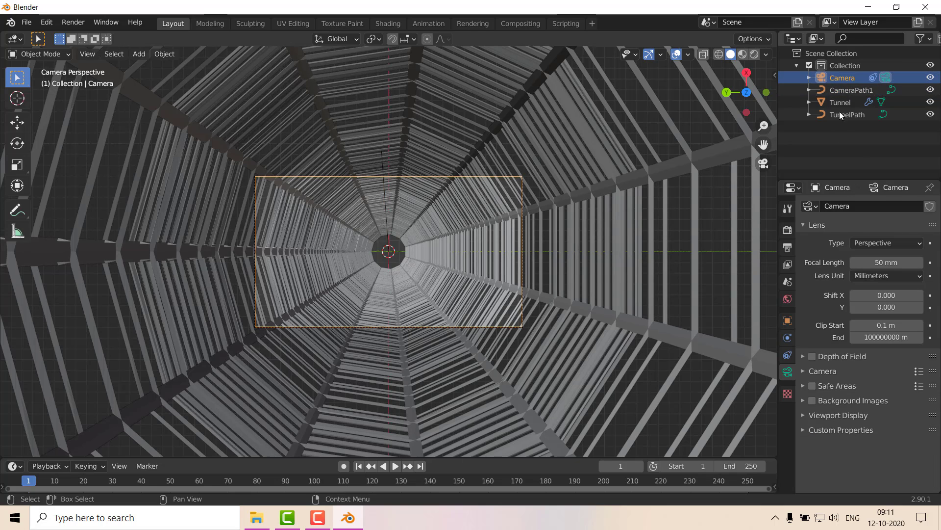
{"action": "left_click", "coordinate": [787, 355]}
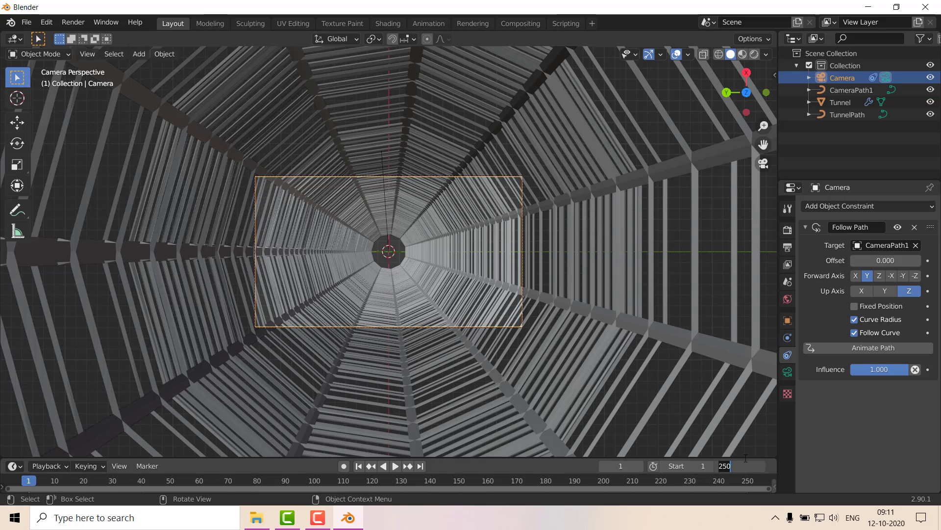
{"action": "type", "text": "60"}
{"action": "key", "text": "Return"}
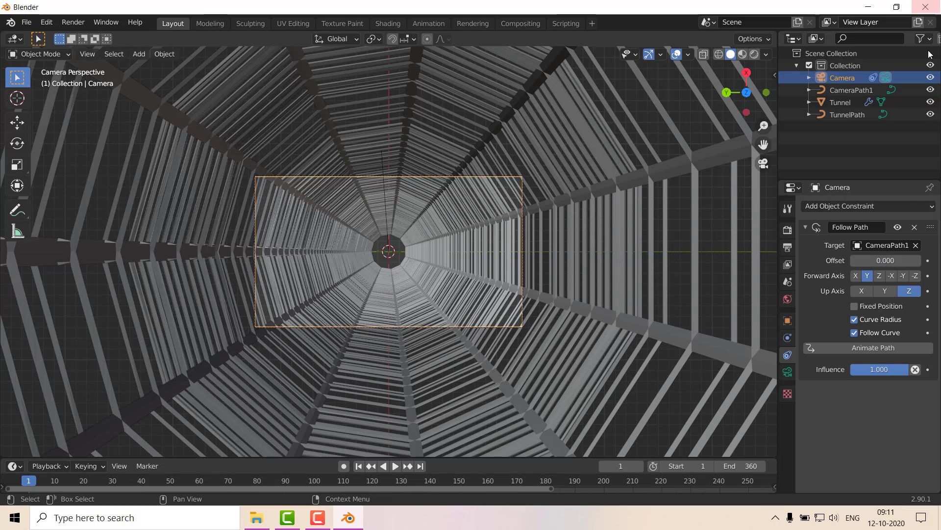
{"action": "right_click", "coordinate": [891, 259]}
{"action": "left_click", "coordinate": [890, 262]}
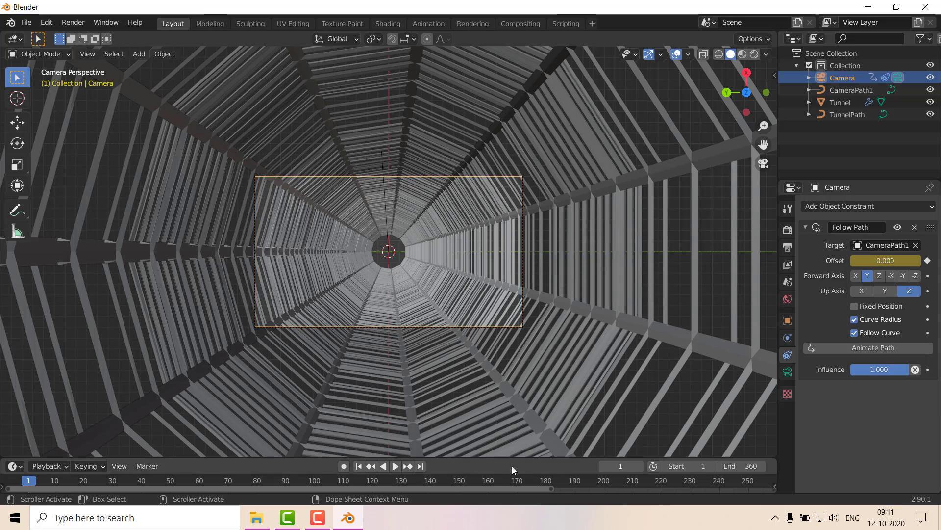
Step: At frame 360, set the camera's Follow Path offset to -100 and insert a keyframe for it
{"action": "left_click", "coordinate": [420, 466]}
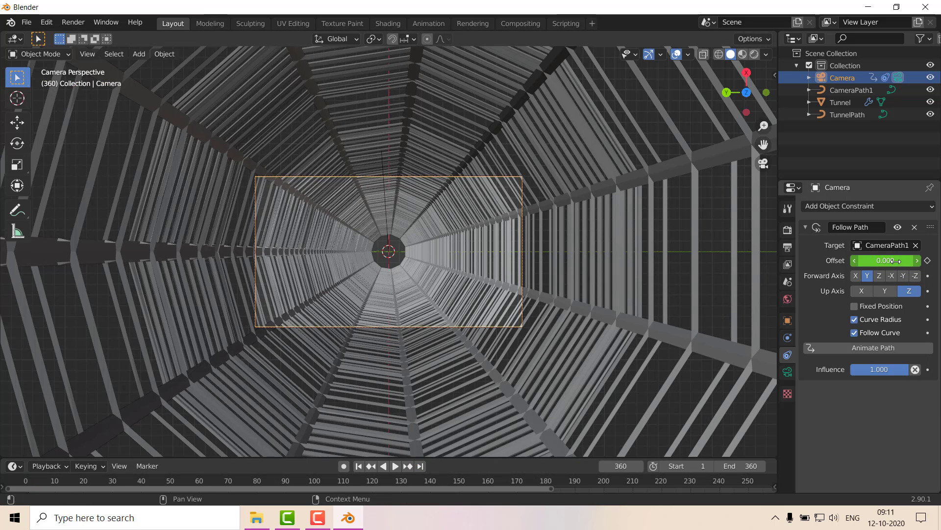
{"action": "type", "text": "00"}
{"action": "key", "text": "Return"}
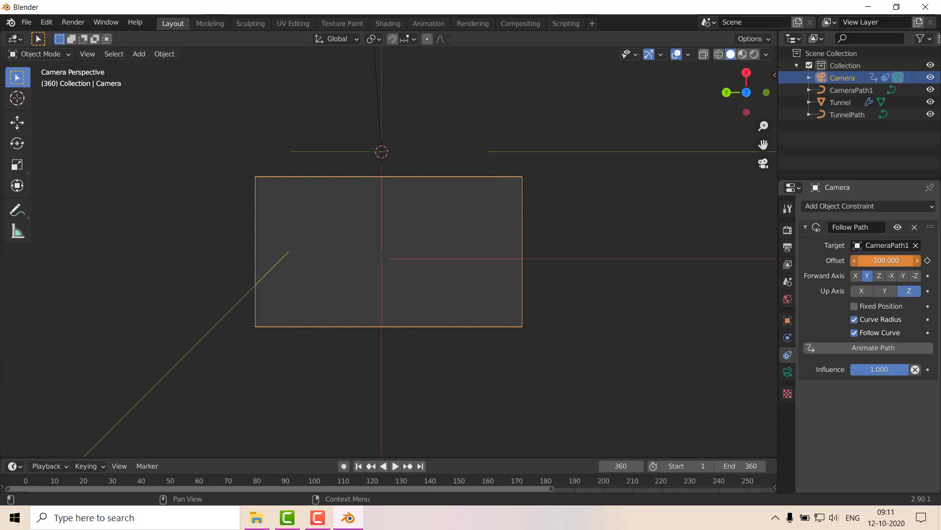
{"action": "right_click", "coordinate": [870, 260]}
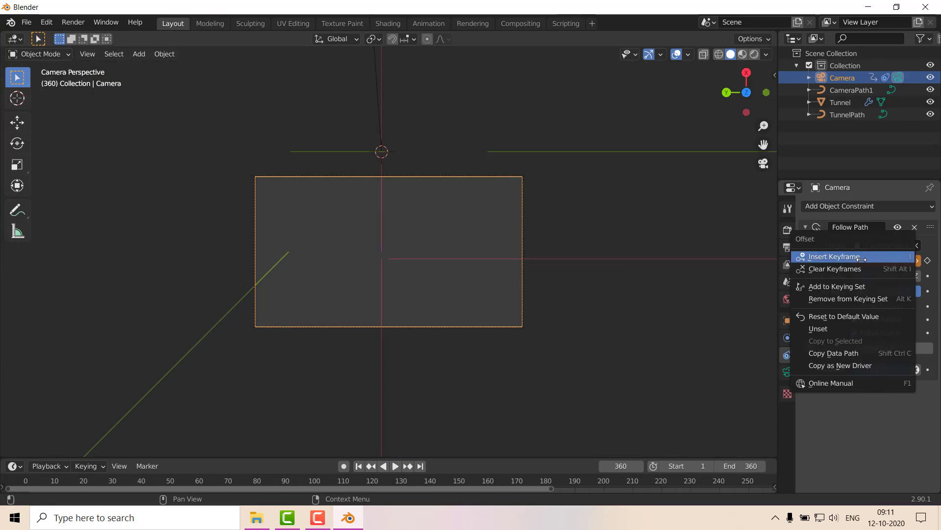
{"action": "left_click", "coordinate": [878, 256]}
Step: Play the animation through the camera, and view the whole tunnel from outside
{"action": "key", "text": "space"}
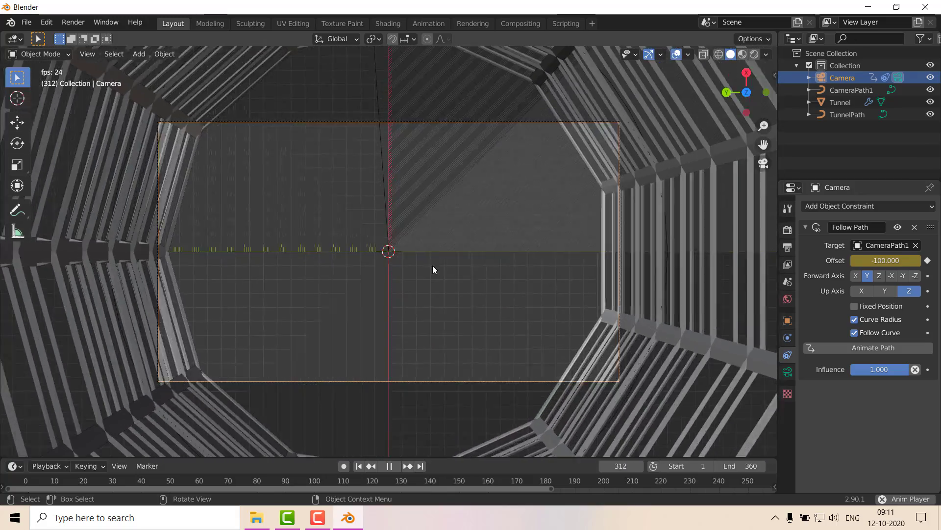
{"action": "key", "text": "z"}
{"action": "left_click", "coordinate": [539, 268]}
{"action": "mouse_move", "coordinate": [514, 258]}
{"action": "middle_mouse_down"}
{"action": "mouse_move", "coordinate": [444, 369]}
{"action": "mouse_move", "coordinate": [406, 301]}
{"action": "mouse_move", "coordinate": [428, 272]}
{"action": "middle_mouse_up"}
{"action": "scroll", "coordinate": [428, 272], "scroll_direction": "down", "scroll_amount": 10}
Step: Apply the Curve and Array modifiers on the Tunnel object
{"action": "left_click", "coordinate": [411, 296]}
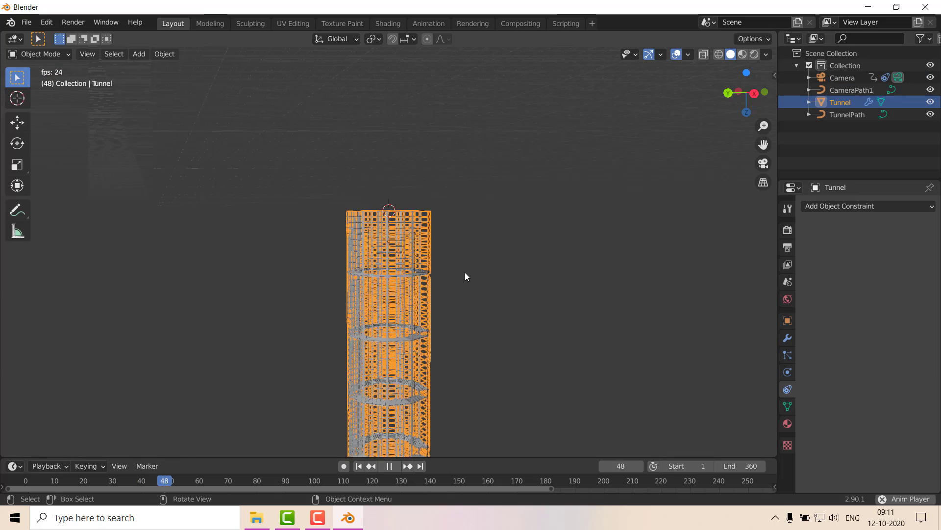
{"action": "left_click", "coordinate": [788, 338]}
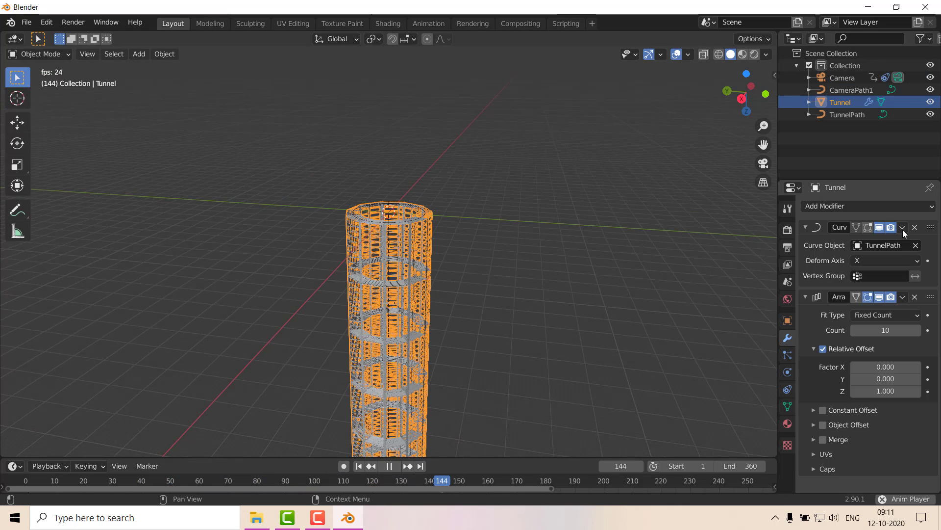
{"action": "left_click", "coordinate": [902, 228]}
{"action": "left_click", "coordinate": [885, 244]}
{"action": "left_click", "coordinate": [903, 228]}
{"action": "left_click", "coordinate": [833, 241]}
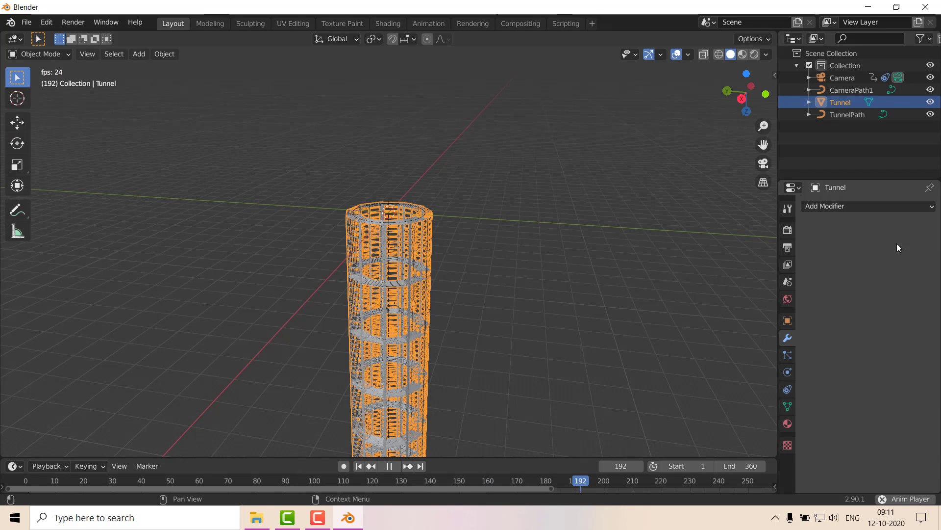
Step: Add an Array modifier to the Tunnel with a count of 2 and relative offset factors X 0, Y 0 and Z 1
{"action": "left_click", "coordinate": [875, 206]}
{"action": "left_click", "coordinate": [724, 230]}
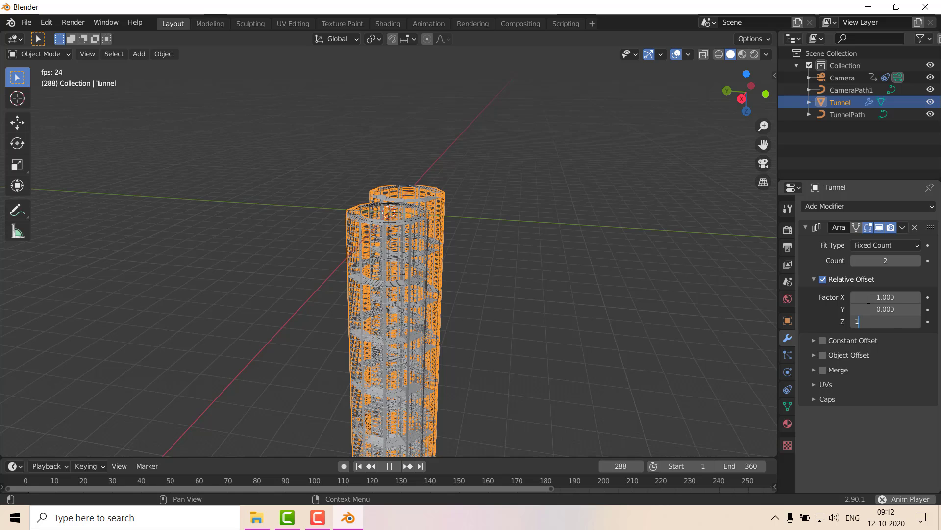
{"action": "key", "text": "Return"}
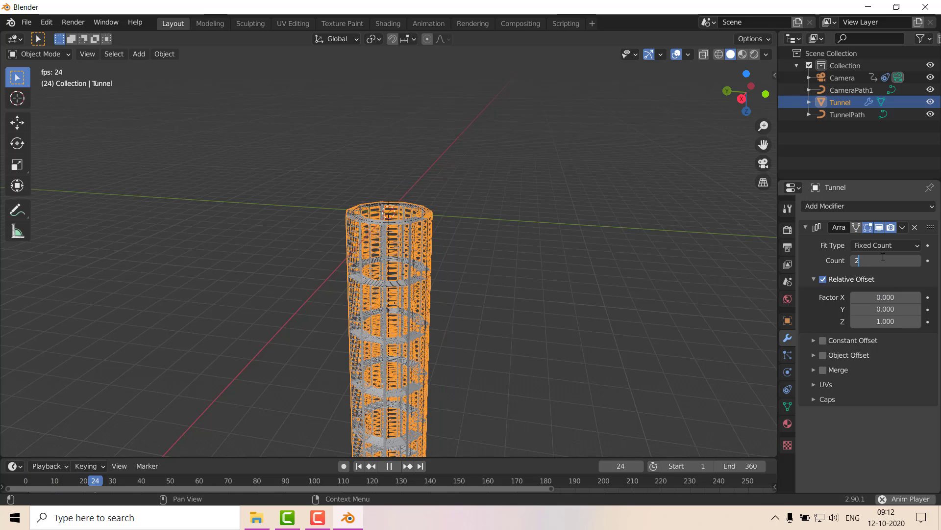
{"action": "key", "text": "Return"}
Step: Examine the arrayed tunnel from outside and through the camera during playback, and return the stopped animation to frame 1
{"action": "scroll", "coordinate": [509, 186], "scroll_direction": "down", "scroll_amount": 5}
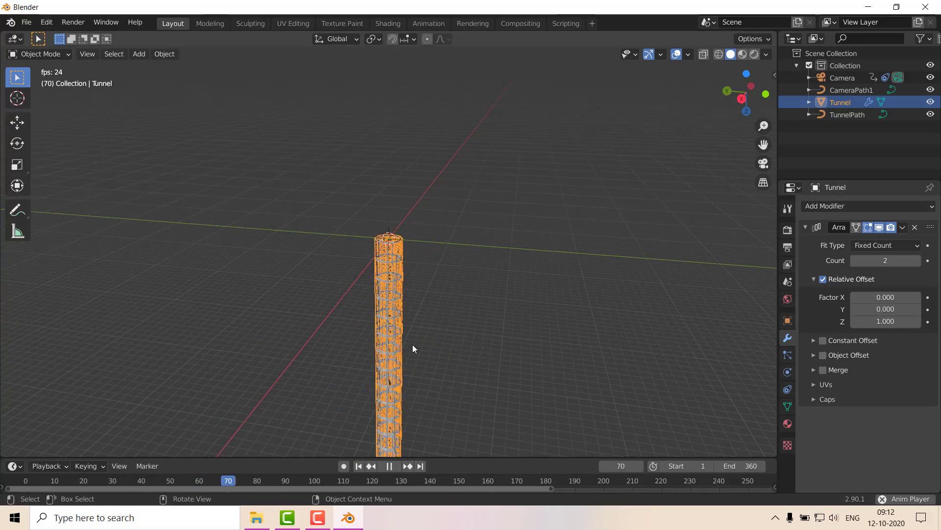
{"action": "middle_click_drag", "start_coordinate": [428, 328], "coordinate": [390, 386]}
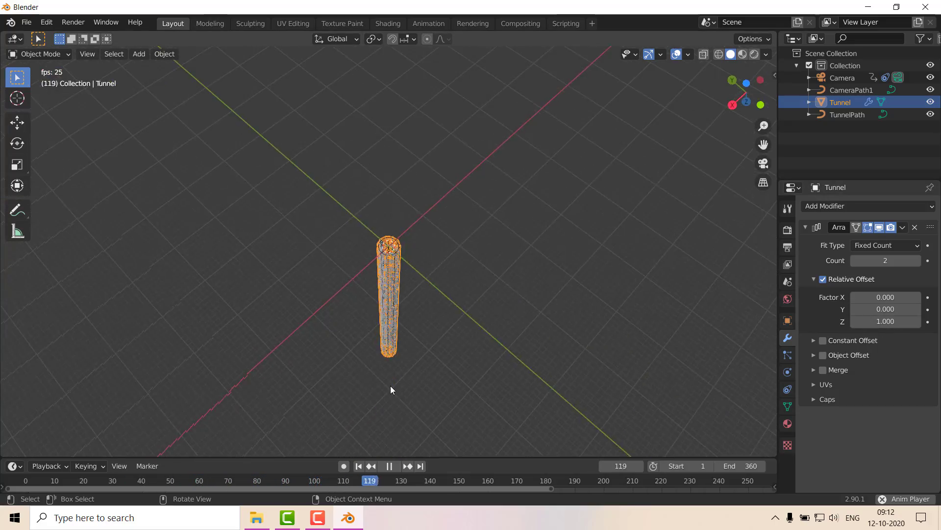
{"action": "key", "text": "KP_0"}
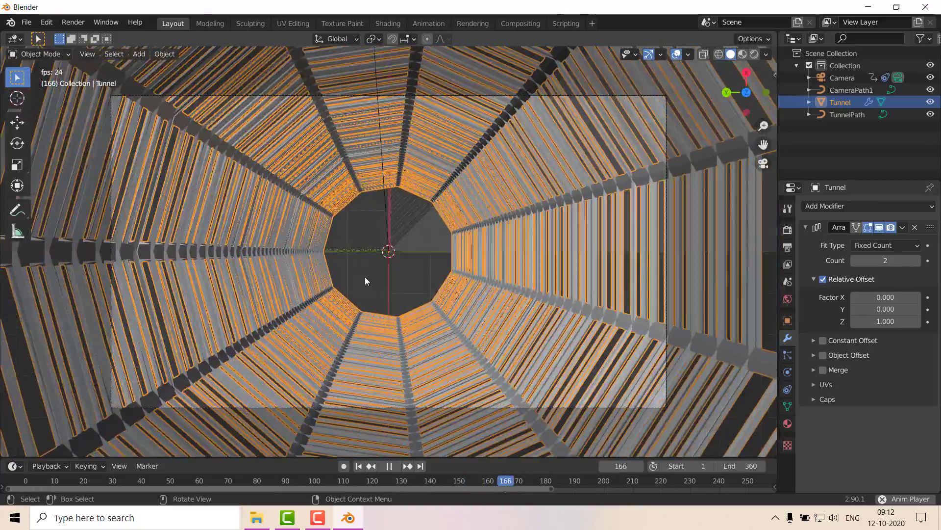
{"action": "middle_click_drag", "start_coordinate": [364, 281], "coordinate": [180, 111]}
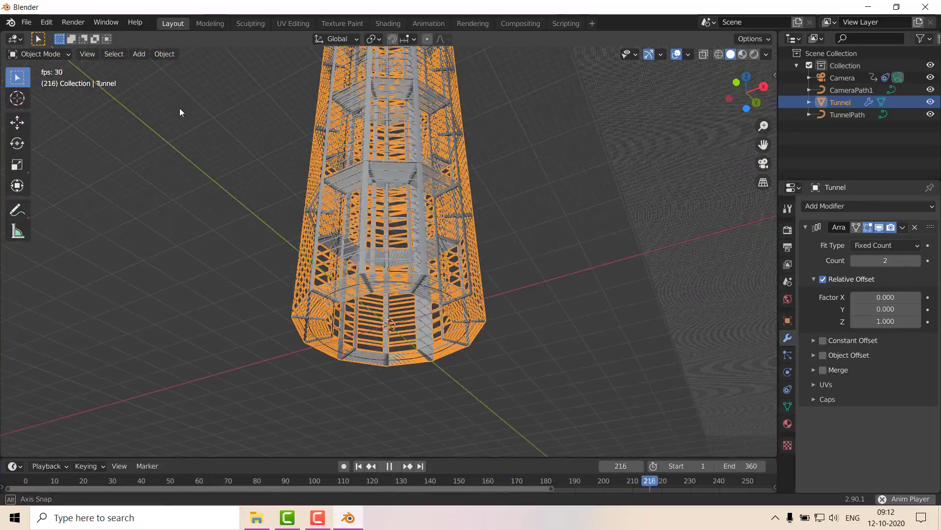
{"action": "key", "text": "KP_0"}
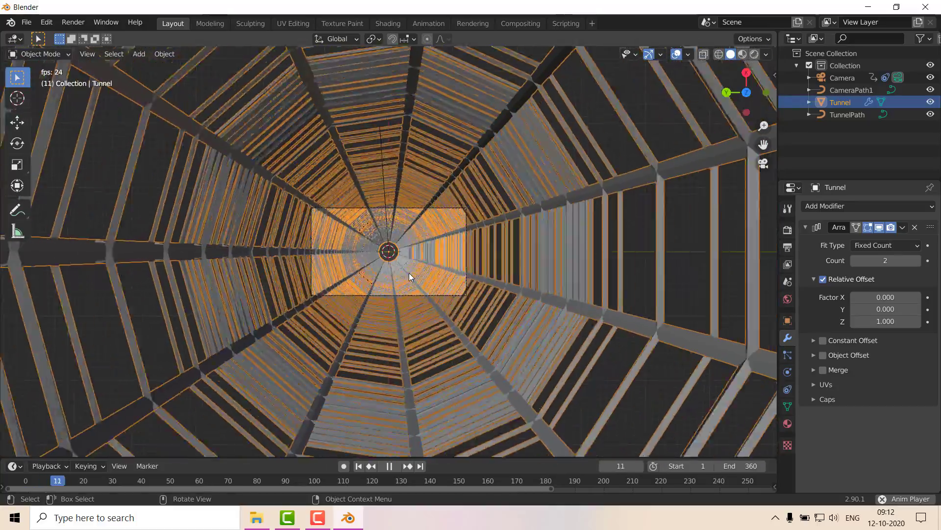
{"action": "key", "text": "space"}
{"action": "left_click", "coordinate": [358, 466]}
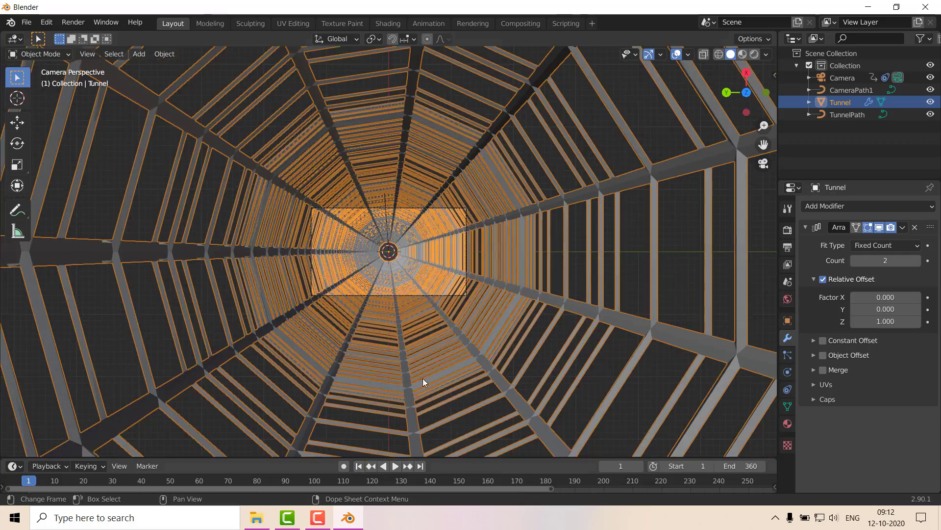
Step: Try moving the Tunnel about -6881 m along the global Z axis, and undo the move
{"action": "middle_click_drag", "start_coordinate": [423, 378], "coordinate": [376, 249]}
{"action": "scroll", "coordinate": [465, 441], "scroll_direction": "down", "scroll_amount": 8}
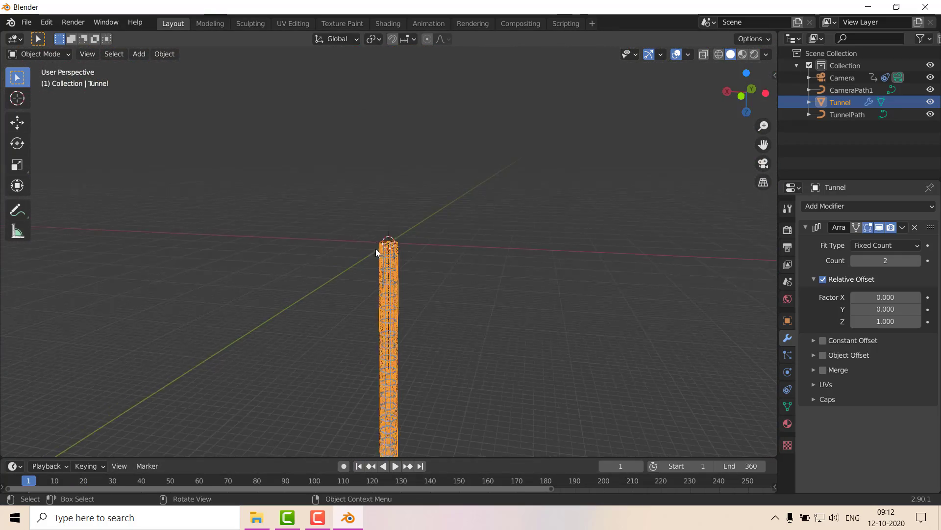
{"action": "key", "text": "g"}
{"action": "key", "text": "z"}
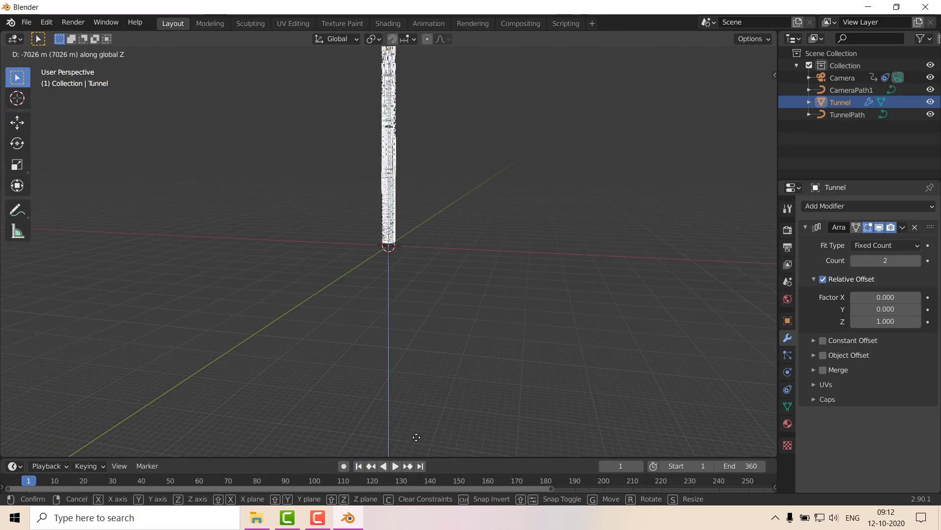
{"action": "left_click", "coordinate": [415, 436]}
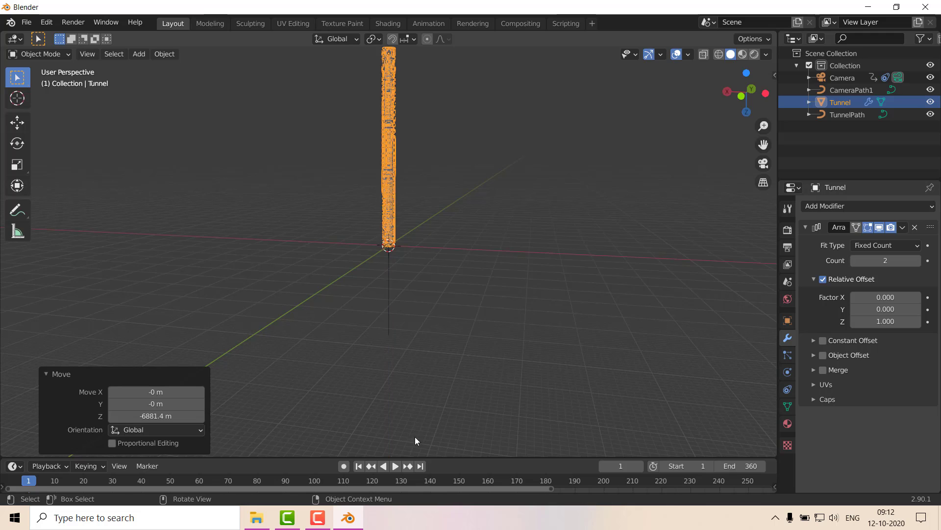
{"action": "scroll", "coordinate": [423, 312], "scroll_direction": "up", "scroll_amount": 2}
{"action": "left_click", "coordinate": [425, 316]}
{"action": "key", "text": "ctrl+z"}
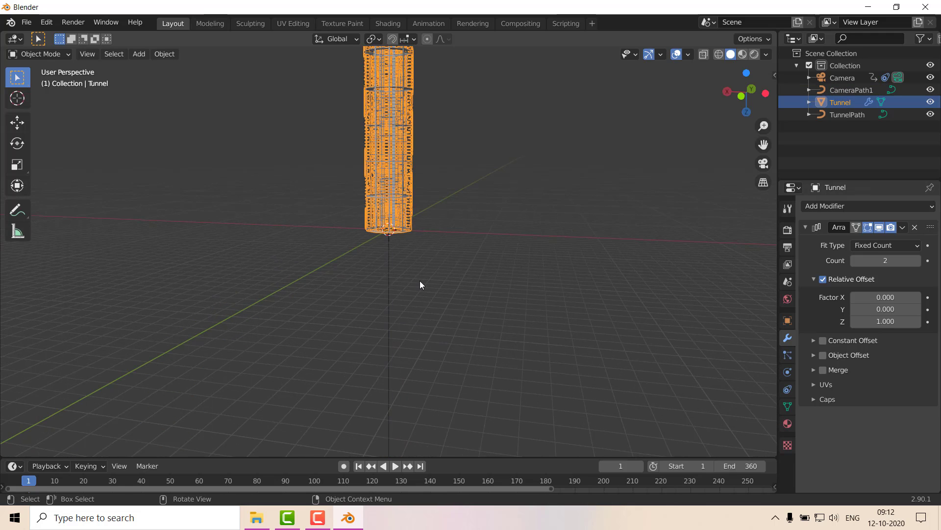
{"action": "key", "text": "ctrl+z"}
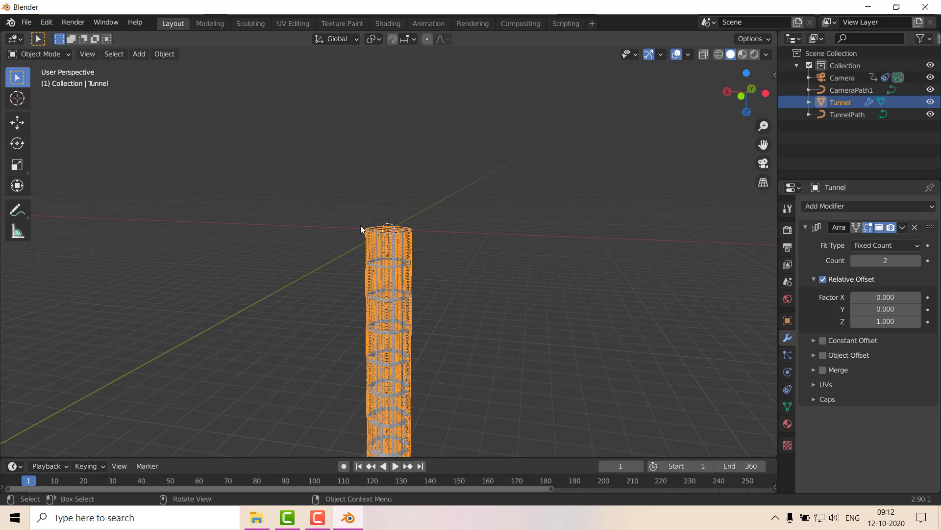
Step: Rotate the CameraPath1 curve 180° about the global Y axis
{"action": "left_click", "coordinate": [389, 229]}
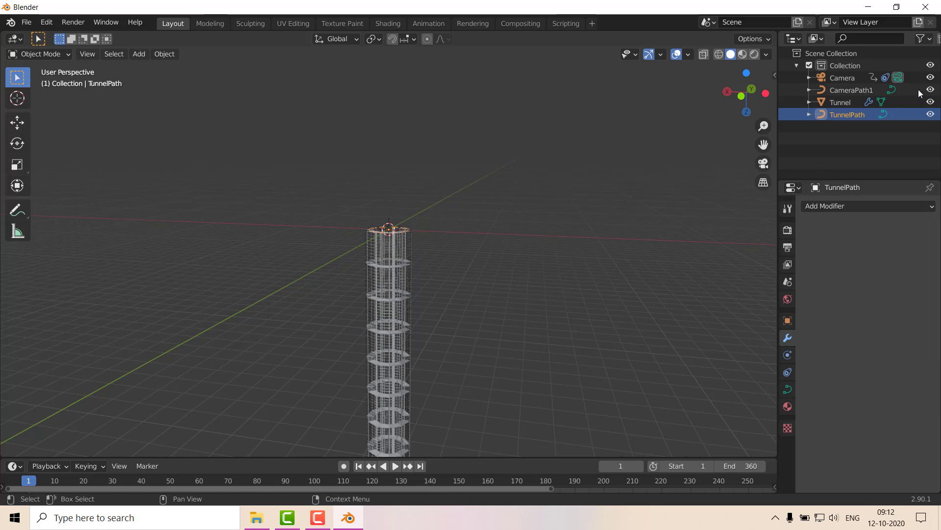
{"action": "left_click", "coordinate": [853, 92]}
{"action": "middle_click_drag", "start_coordinate": [662, 205], "coordinate": [546, 297]}
{"action": "type", "text": "ry"}
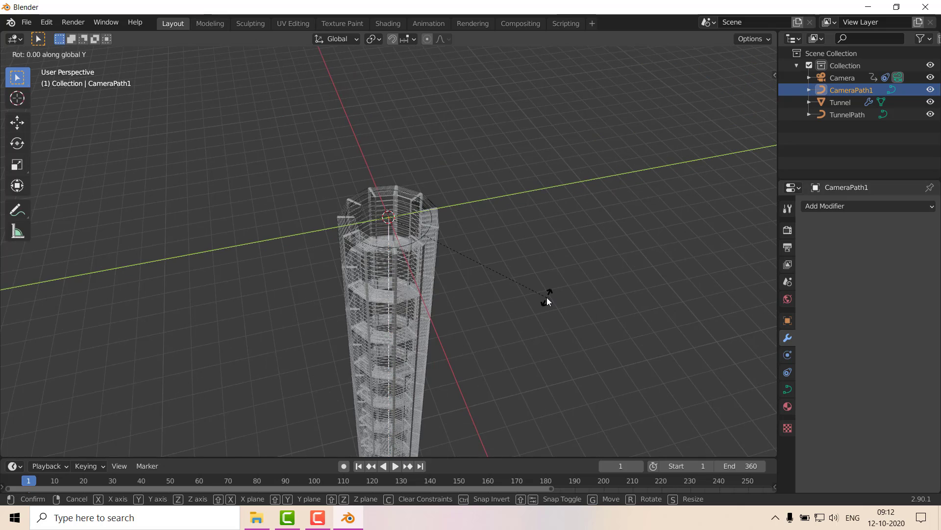
{"action": "type", "text": "180"}
{"action": "key", "text": "Return"}
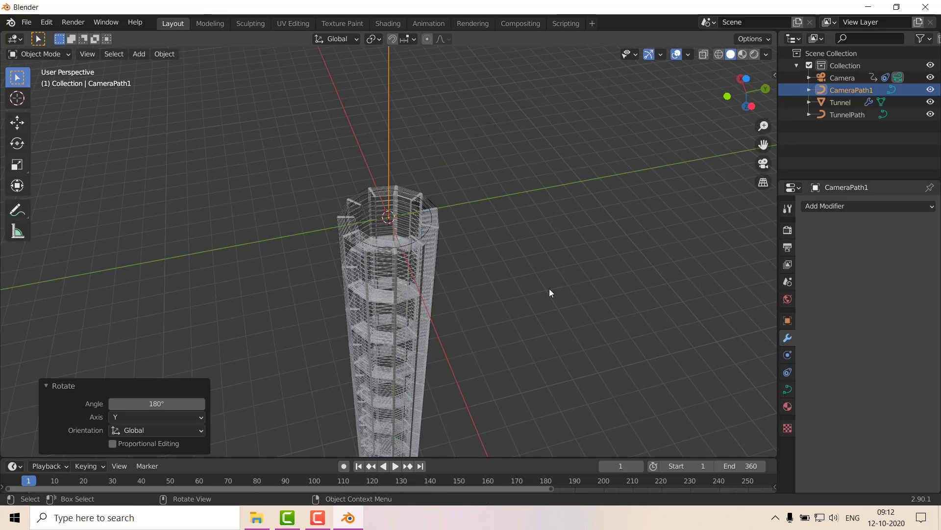
Step: Move the CameraPath1 curve about 3429 m along the global Z axis into the tunnel
{"action": "middle_click_drag", "start_coordinate": [451, 266], "coordinate": [477, 289]}
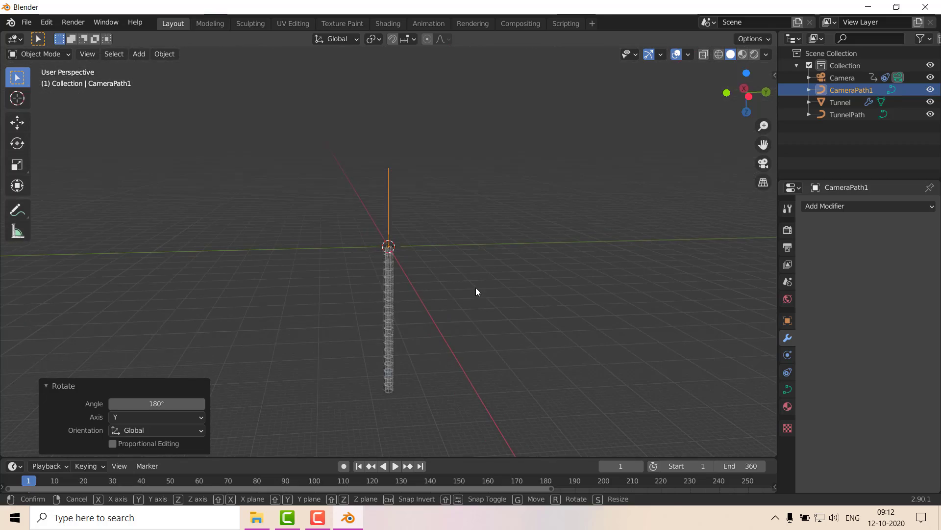
{"action": "key", "text": "g"}
{"action": "key", "text": "z"}
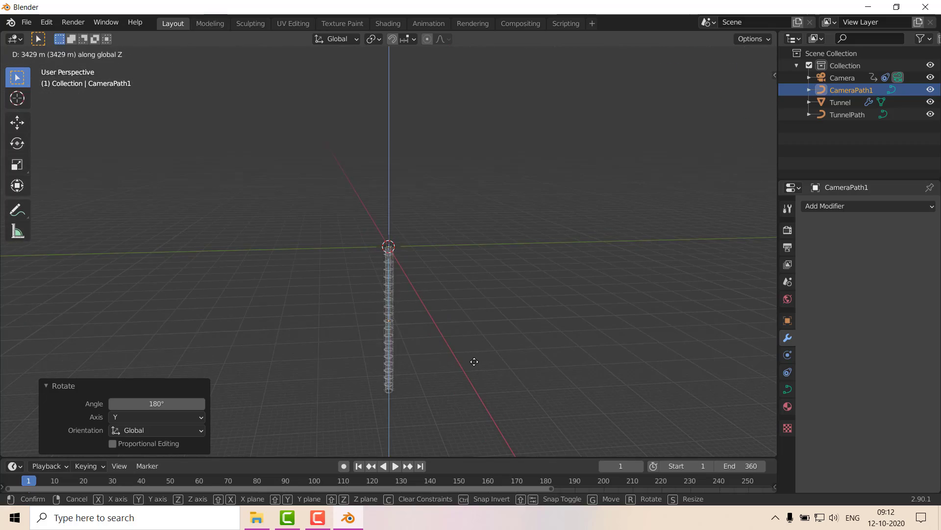
{"action": "left_click", "coordinate": [475, 361]}
Step: Play the animation through the camera and compare the tunnel in rendered and solid shading
{"action": "key", "text": "KP_0"}
{"action": "key", "text": "space"}
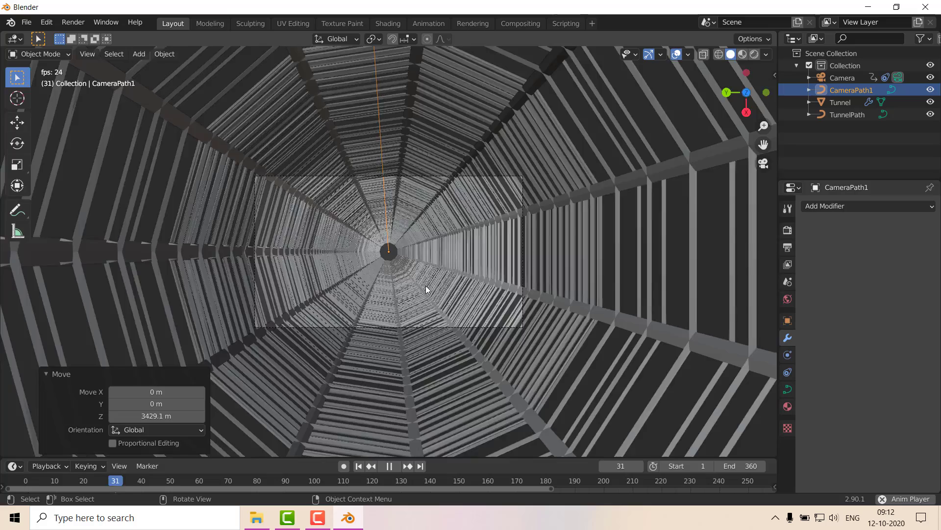
{"action": "key", "text": "z"}
{"action": "left_click", "coordinate": [423, 221]}
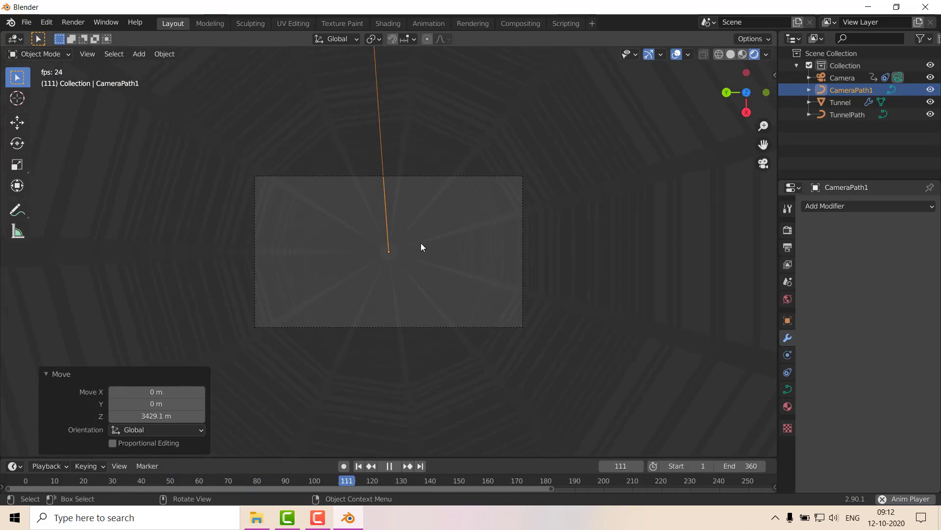
{"action": "key", "text": "z"}
{"action": "left_click", "coordinate": [481, 291]}
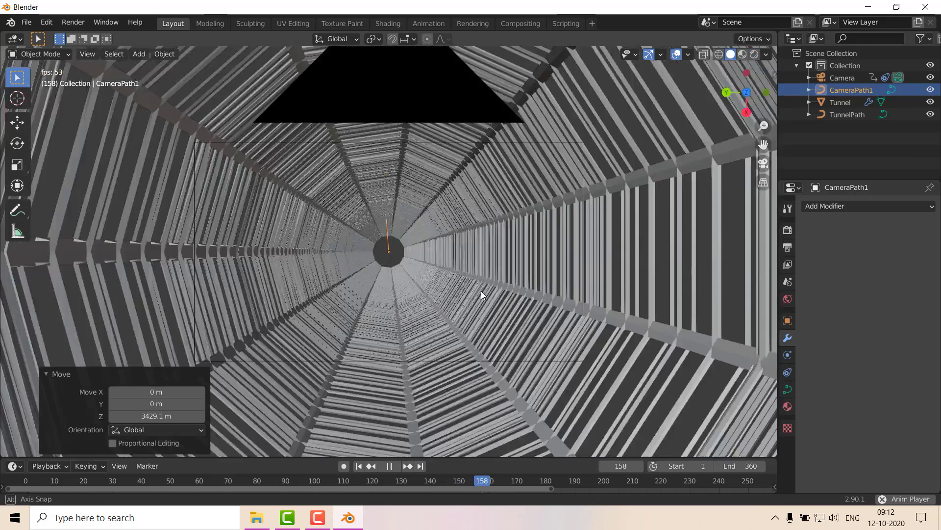
Step: Try higher Array modifier counts of 3, 4 and 10 on the Tunnel and check its length from outside
{"action": "mouse_move", "coordinate": [481, 290]}
{"action": "middle_mouse_down"}
{"action": "mouse_move", "coordinate": [430, 401]}
{"action": "mouse_move", "coordinate": [436, 368]}
{"action": "middle_mouse_up"}
{"action": "scroll", "coordinate": [436, 367], "scroll_direction": "down", "scroll_amount": 10}
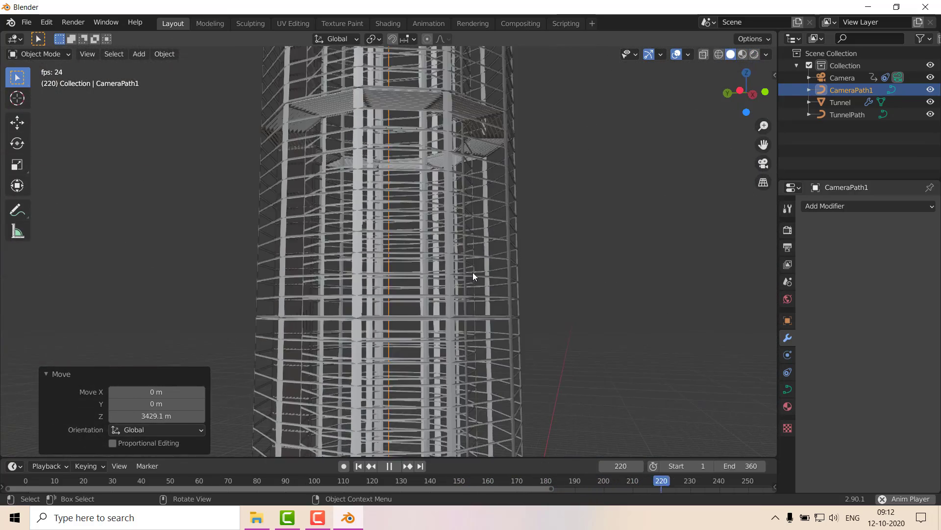
{"action": "left_click", "coordinate": [472, 272]}
{"action": "left_click", "coordinate": [886, 260]}
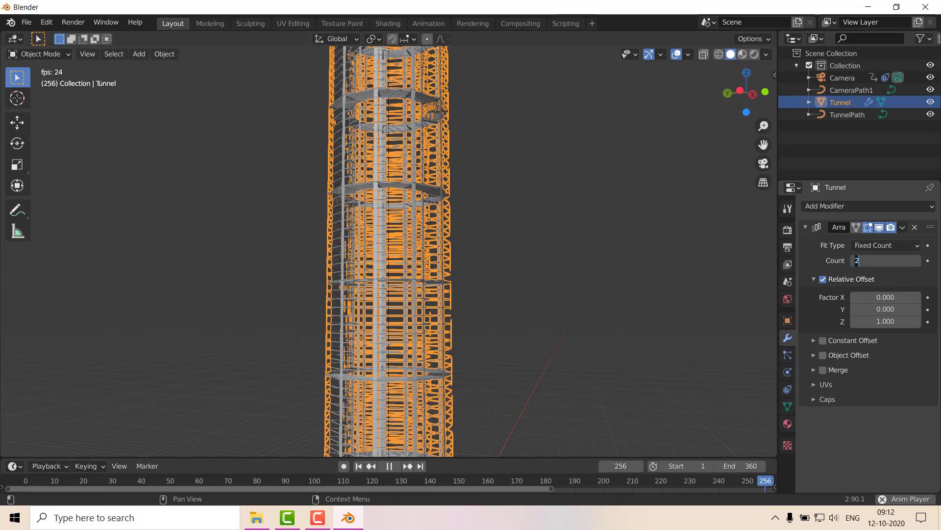
{"action": "scroll", "coordinate": [521, 288], "scroll_direction": "down", "scroll_amount": 12}
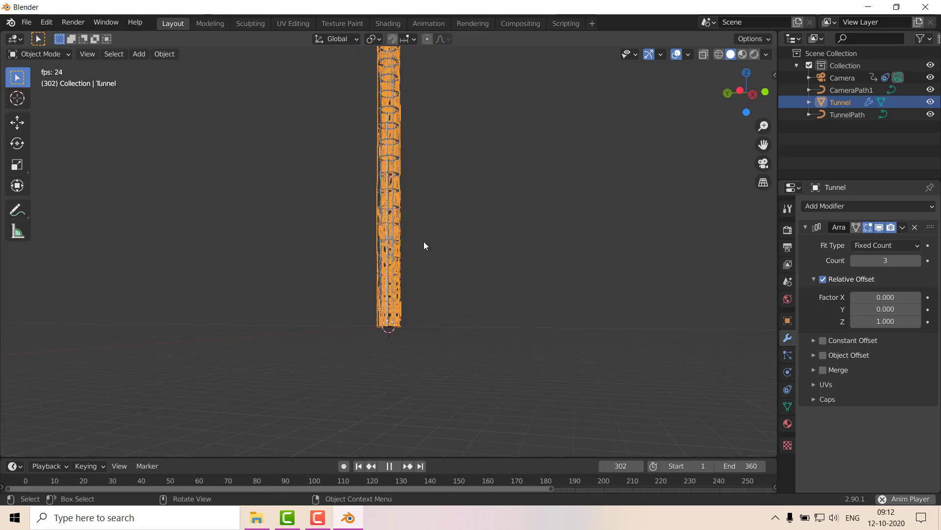
{"action": "middle_click_drag", "start_coordinate": [433, 249], "coordinate": [475, 360]}
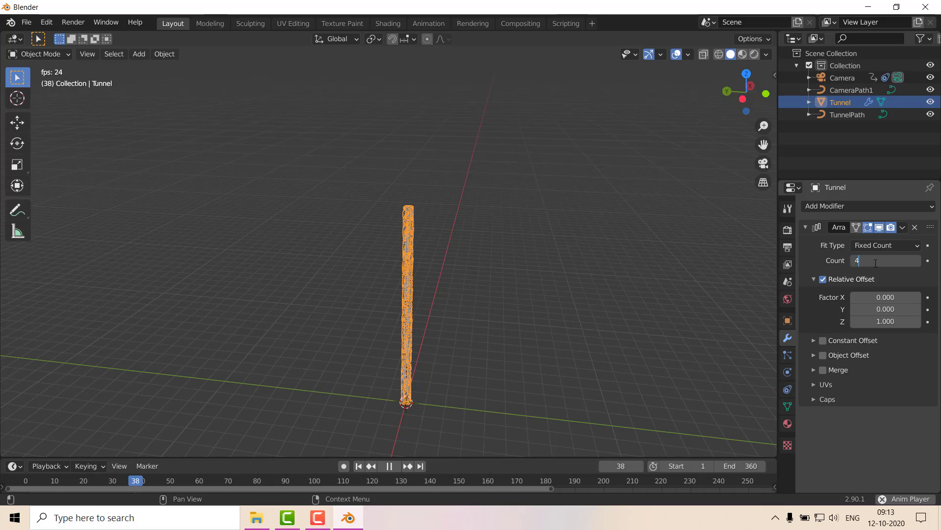
{"action": "key", "text": "Return"}
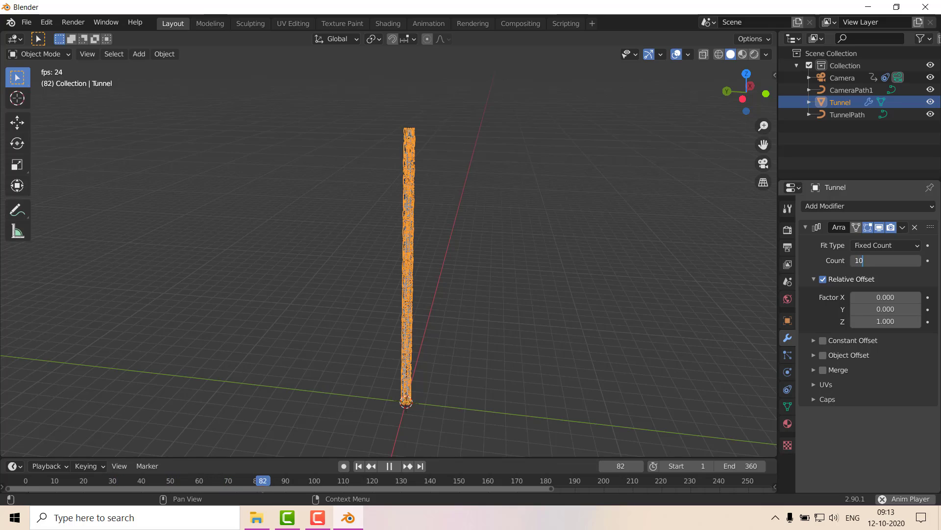
{"action": "key", "text": "Return"}
{"action": "middle_click_drag", "start_coordinate": [551, 307], "coordinate": [460, 268]}
{"action": "scroll", "coordinate": [452, 266], "scroll_direction": "up", "scroll_amount": 3}
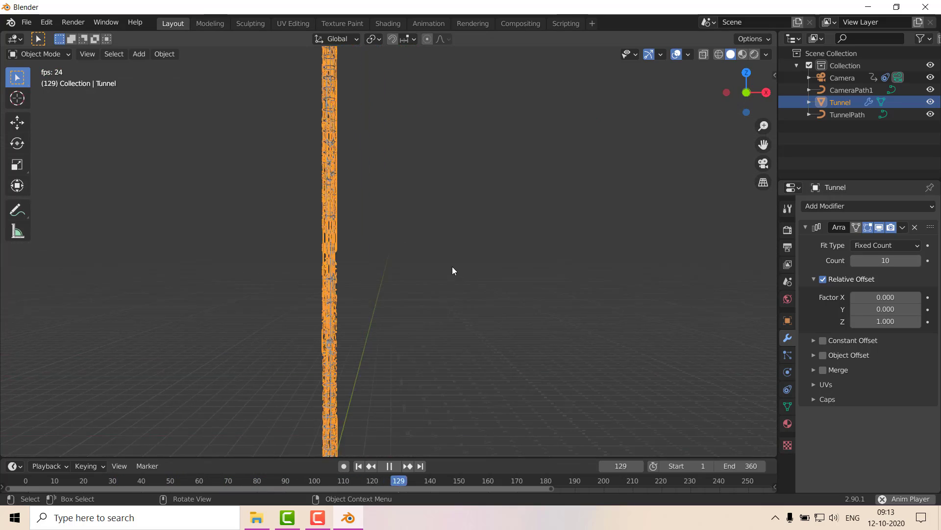
Step: Set the Tunnel's Array count to 5 while checking the playback through the camera, and stop the animation
{"action": "key", "text": "KP_0"}
{"action": "left_click", "coordinate": [382, 281]}
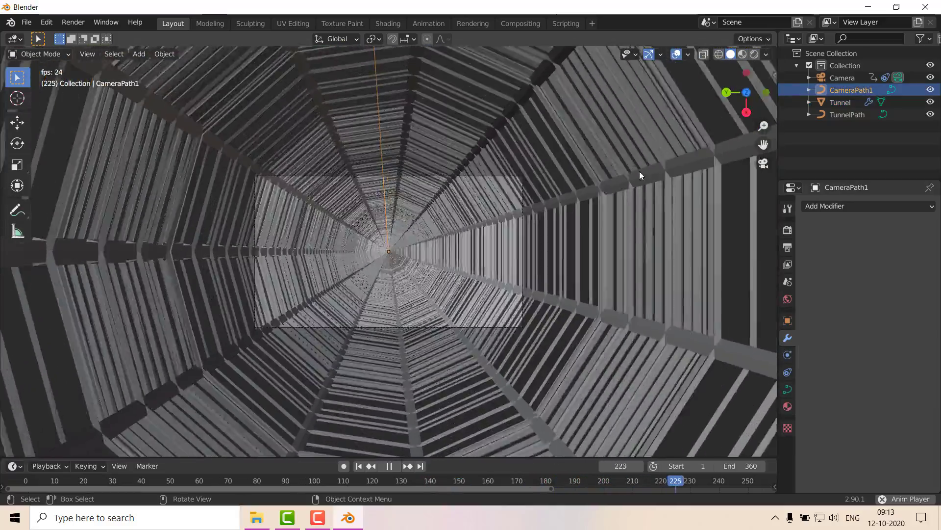
{"action": "left_click", "coordinate": [582, 273]}
{"action": "key", "text": "space"}
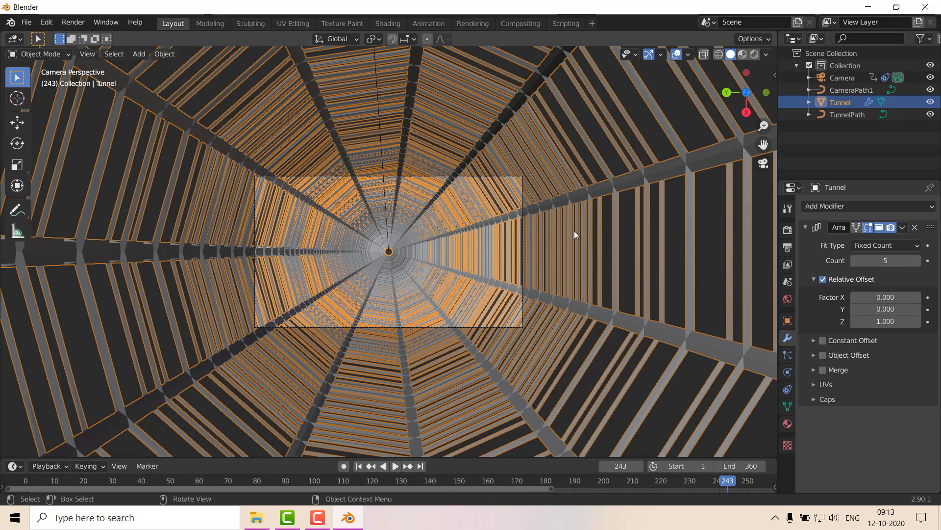
Step: Show the camera view in rendered shading and set the world background colour to black
{"action": "key", "text": "z"}
{"action": "left_click", "coordinate": [431, 231]}
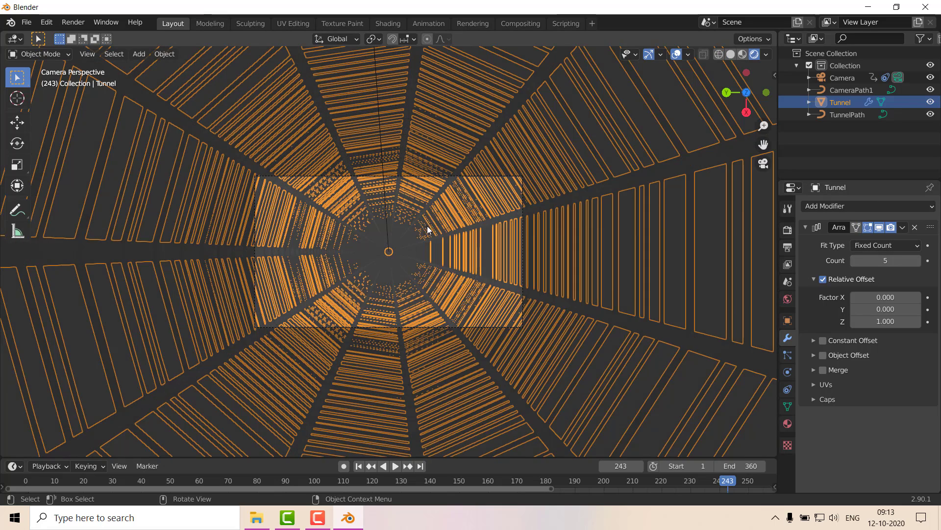
{"action": "left_click", "coordinate": [788, 298]}
{"action": "left_click", "coordinate": [878, 286]}
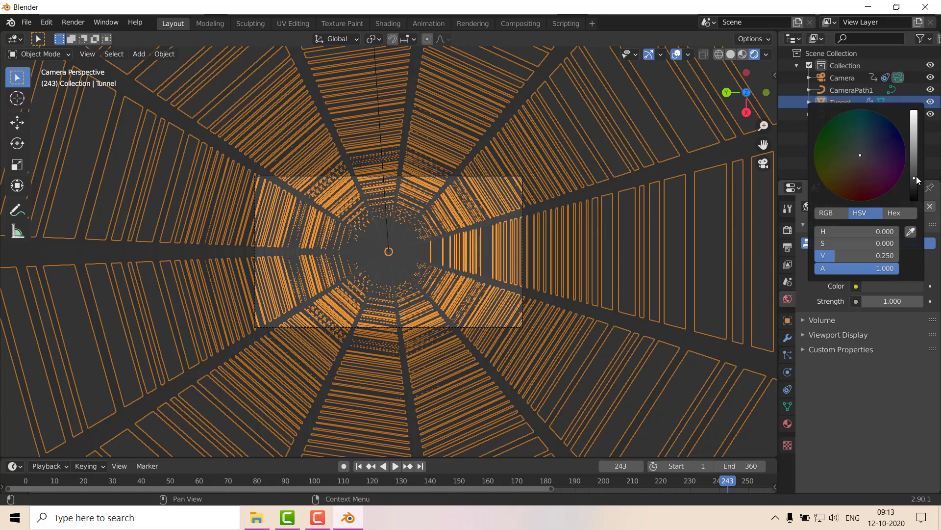
{"action": "left_click_drag", "start_coordinate": [916, 175], "coordinate": [917, 209]}
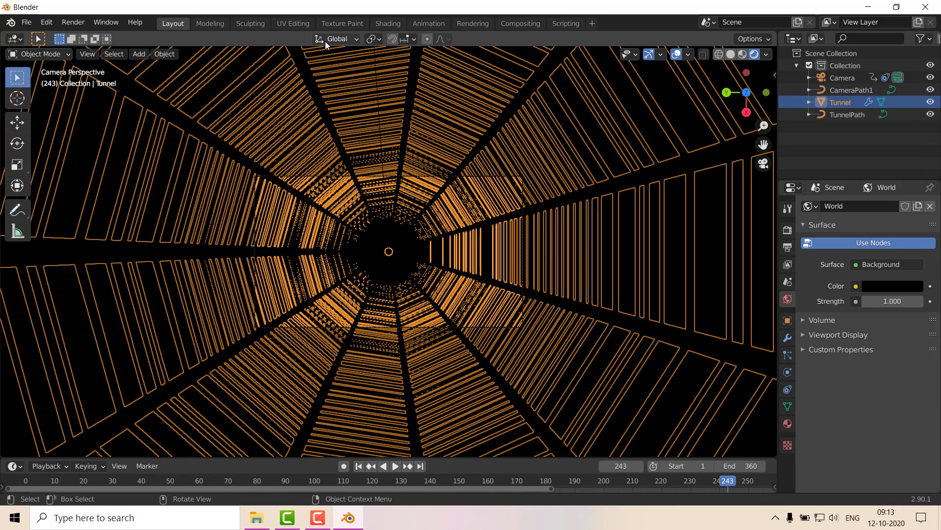
Step: In the Shading workspace, set the Tunnel material's Metallic to 1.000 and its Roughness to about 0.018
{"action": "left_click", "coordinate": [389, 23]}
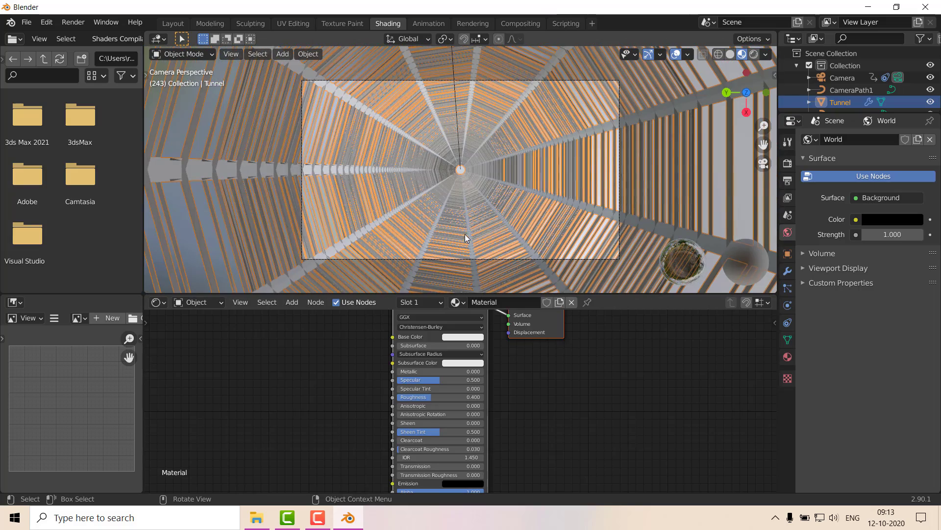
{"action": "scroll", "coordinate": [456, 372], "scroll_direction": "up", "scroll_amount": 4}
{"action": "left_click_drag", "start_coordinate": [375, 340], "coordinate": [510, 340]}
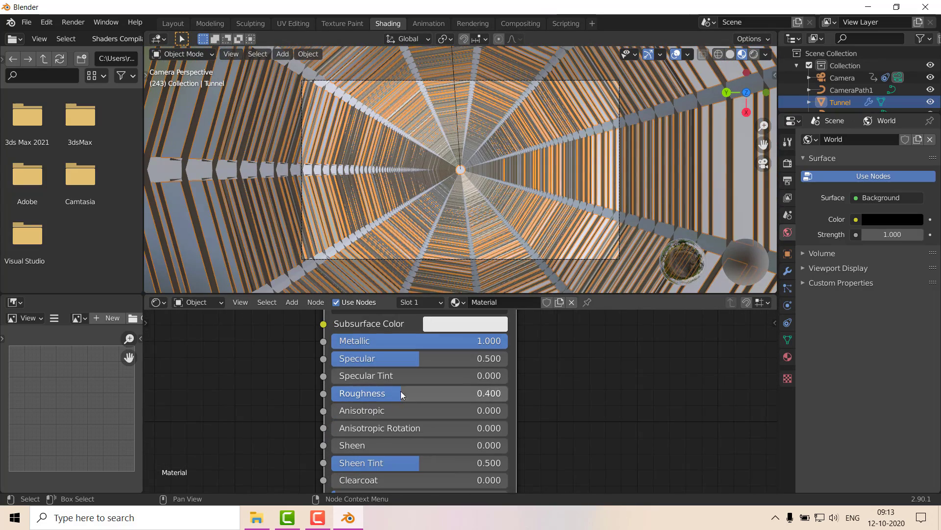
{"action": "left_click_drag", "start_coordinate": [401, 391], "coordinate": [335, 393]}
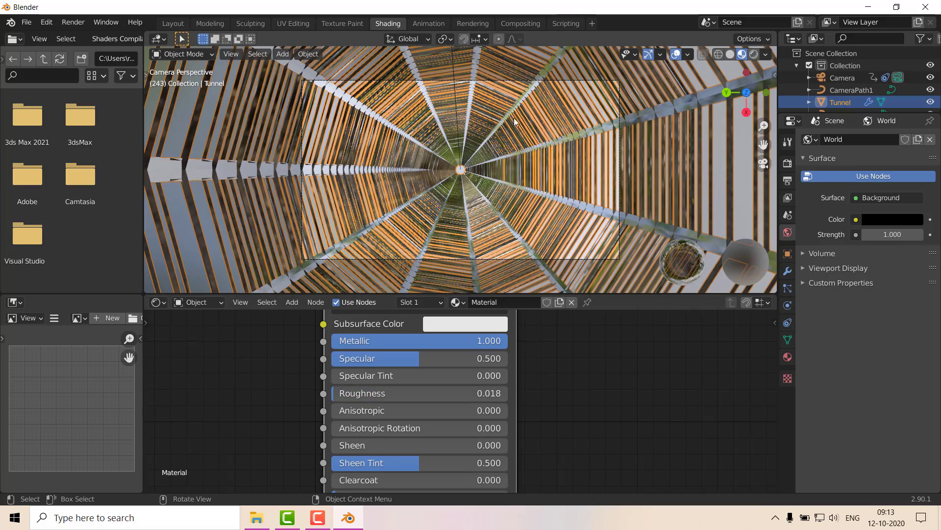
Step: Check the tunnel in rendered shading from the camera and from outside, and return the viewport to solid shading
{"action": "key", "text": "z"}
{"action": "left_click", "coordinate": [553, 126]}
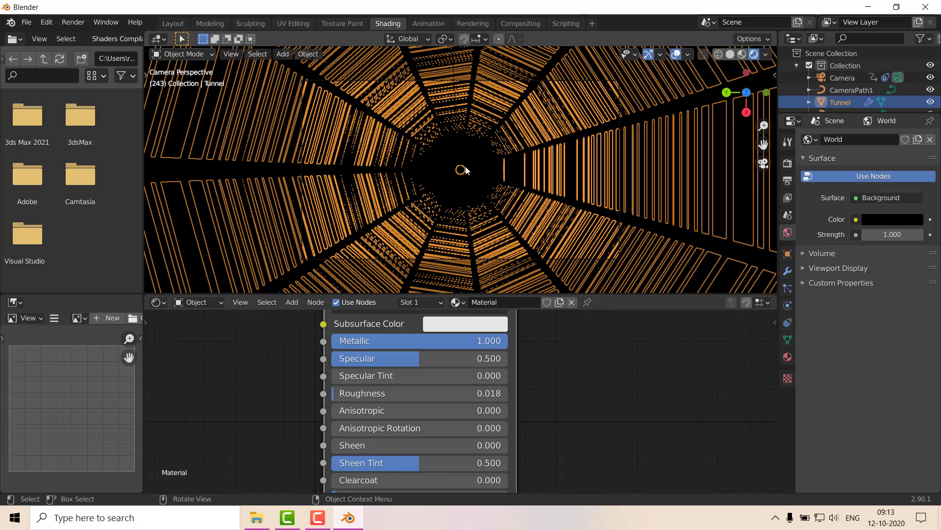
{"action": "middle_click_drag", "start_coordinate": [463, 183], "coordinate": [505, 101]}
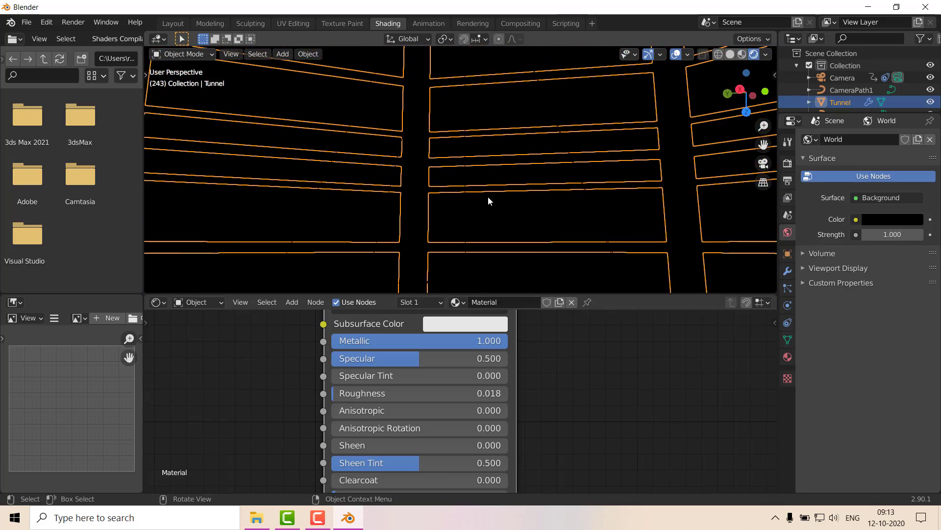
{"action": "middle_click_drag", "start_coordinate": [449, 158], "coordinate": [402, 148]}
{"action": "scroll", "coordinate": [364, 131], "scroll_direction": "down", "scroll_amount": 5}
{"action": "key", "text": "z"}
{"action": "left_click", "coordinate": [547, 167]}
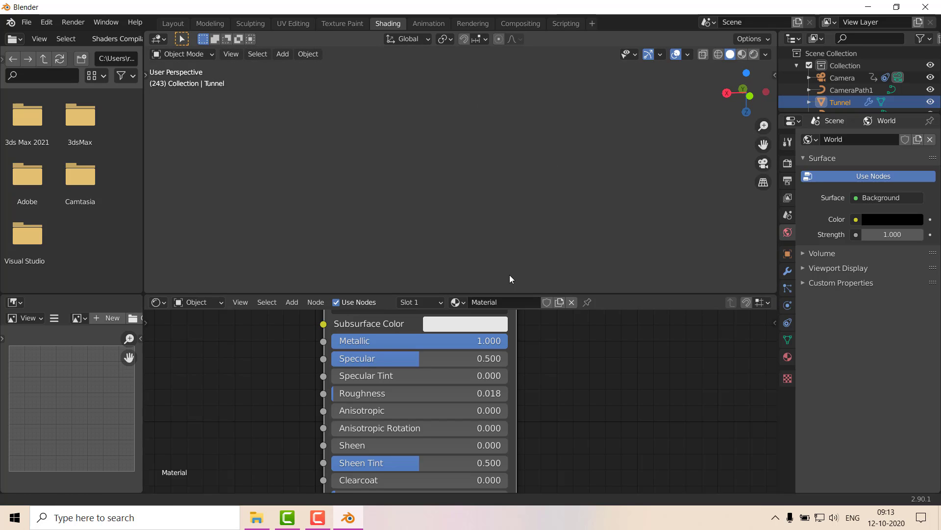
Step: Select and frame the camera, and set the viewport's clip end distance to 10000000 m
{"action": "left_click", "coordinate": [445, 230]}
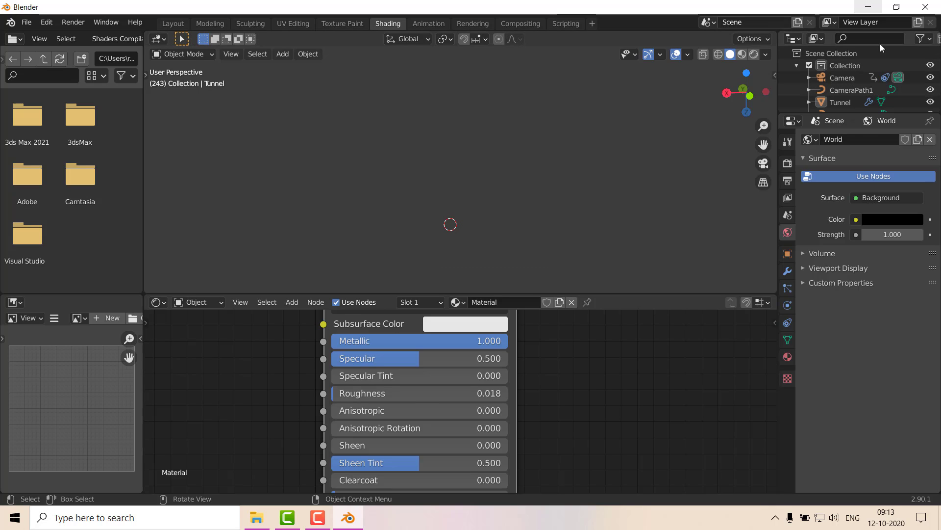
{"action": "left_click", "coordinate": [843, 80]}
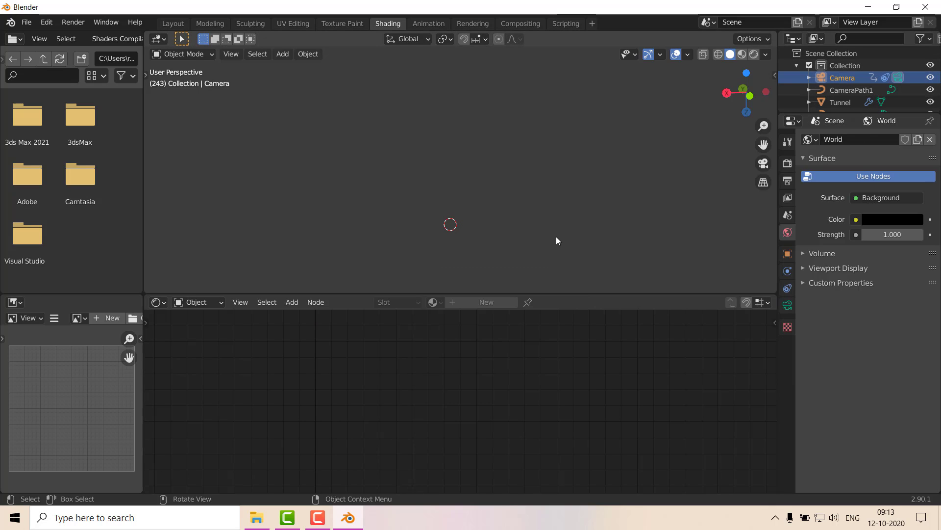
{"action": "key", "text": "KP_Decimal"}
{"action": "scroll", "coordinate": [478, 154], "scroll_direction": "down", "scroll_amount": 15}
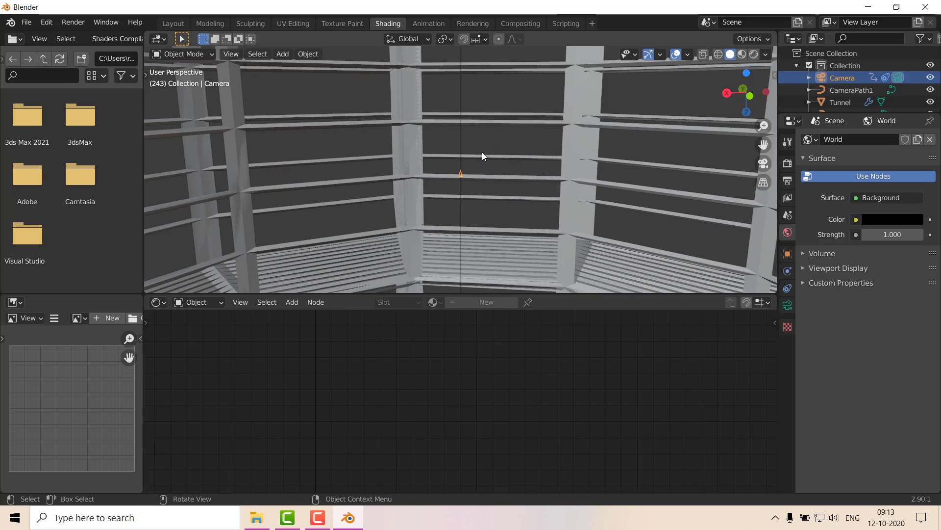
{"action": "middle_click_drag", "start_coordinate": [484, 153], "coordinate": [485, 164]}
{"action": "key", "text": "n"}
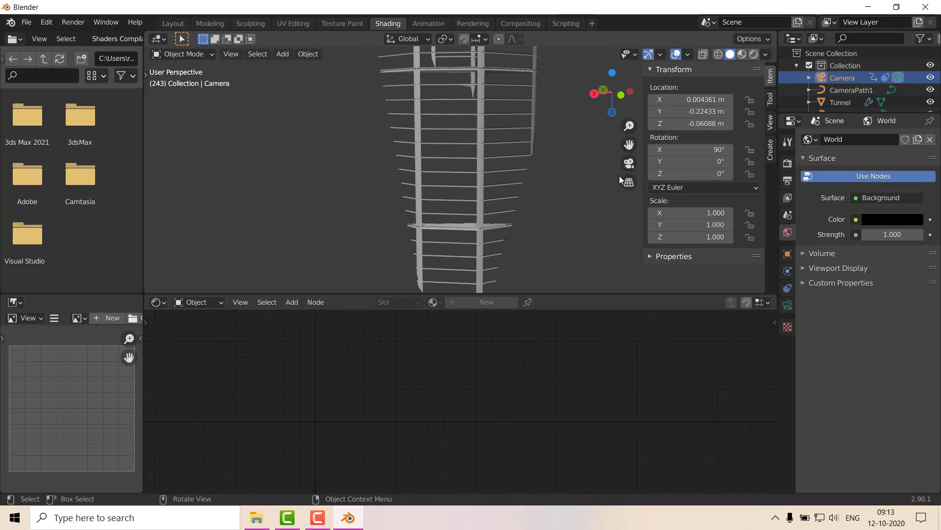
{"action": "left_click", "coordinate": [769, 123]}
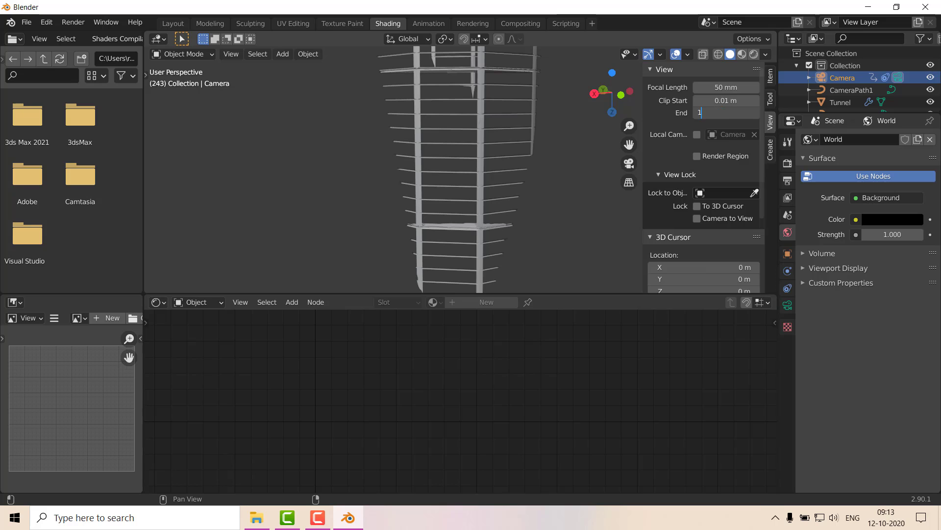
{"action": "key", "text": "Return"}
{"action": "scroll", "coordinate": [505, 166], "scroll_direction": "down", "scroll_amount": 6}
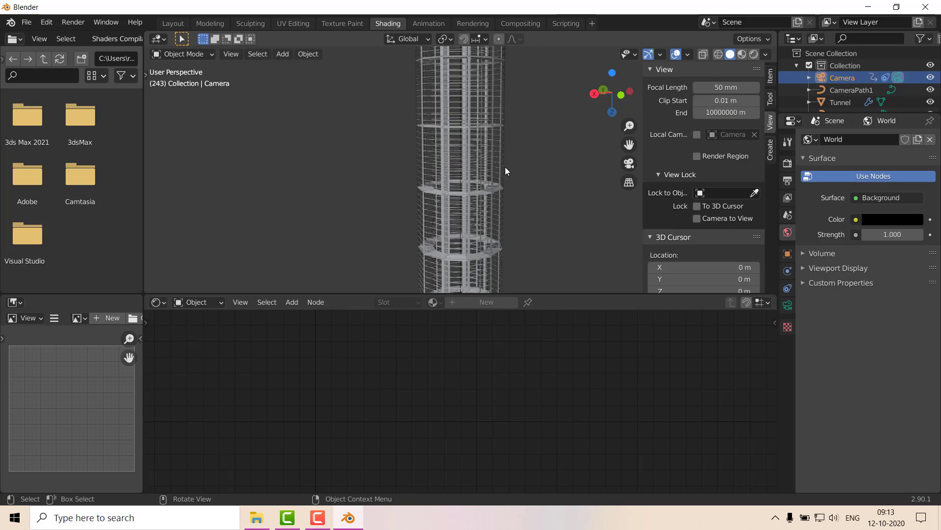
Step: In the Layout workspace, select the Tunnel and widen it by a factor of about 5.320 in X and Y, leaving Z locked
{"action": "left_click", "coordinate": [173, 23]}
{"action": "middle_click_drag", "start_coordinate": [204, 81], "coordinate": [395, 191]}
{"action": "key", "text": "z"}
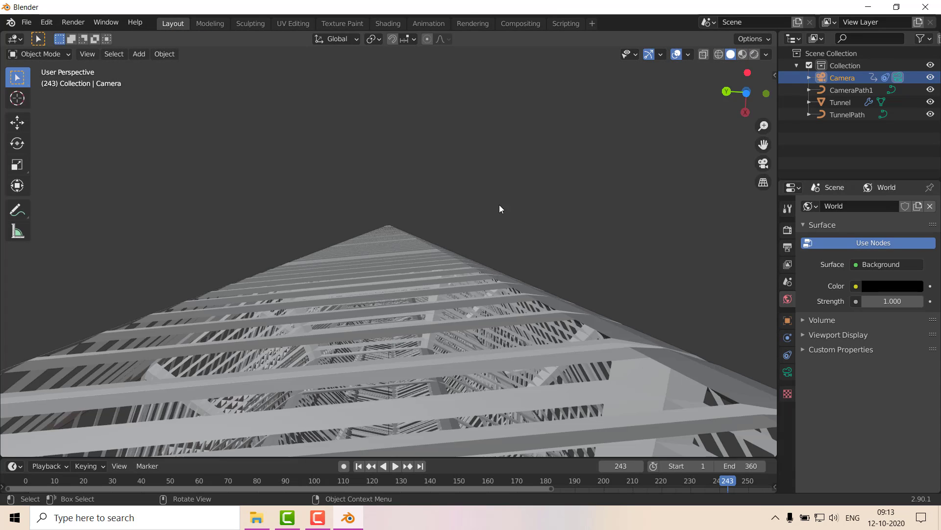
{"action": "mouse_move", "coordinate": [500, 206]}
{"action": "middle_mouse_down"}
{"action": "mouse_move", "coordinate": [387, 319]}
{"action": "mouse_move", "coordinate": [362, 129]}
{"action": "mouse_move", "coordinate": [397, 187]}
{"action": "mouse_move", "coordinate": [557, 219]}
{"action": "mouse_move", "coordinate": [486, 271]}
{"action": "mouse_move", "coordinate": [465, 267]}
{"action": "mouse_move", "coordinate": [458, 248]}
{"action": "mouse_move", "coordinate": [376, 239]}
{"action": "middle_mouse_up"}
{"action": "scroll", "coordinate": [465, 267], "scroll_direction": "up", "scroll_amount": 3}
{"action": "left_click", "coordinate": [431, 228]}
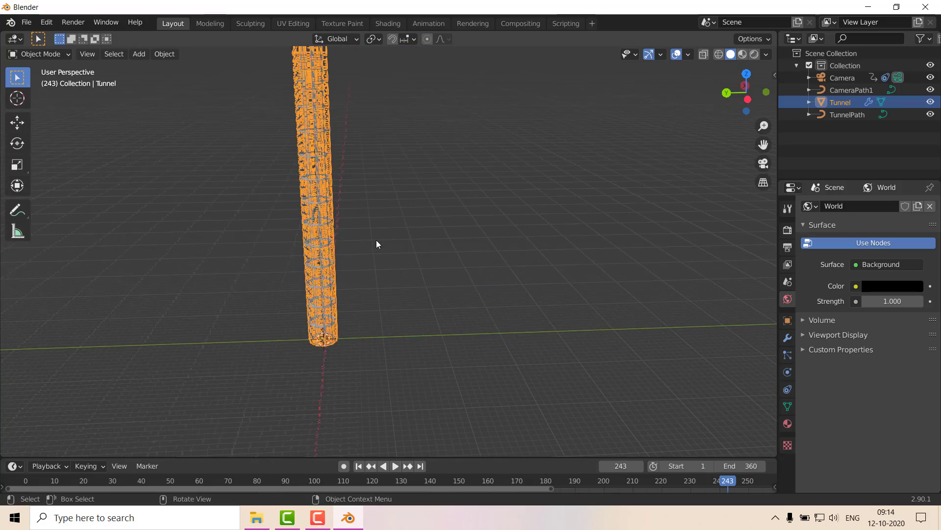
{"action": "key", "text": "s"}
{"action": "key", "text": "shift+z"}
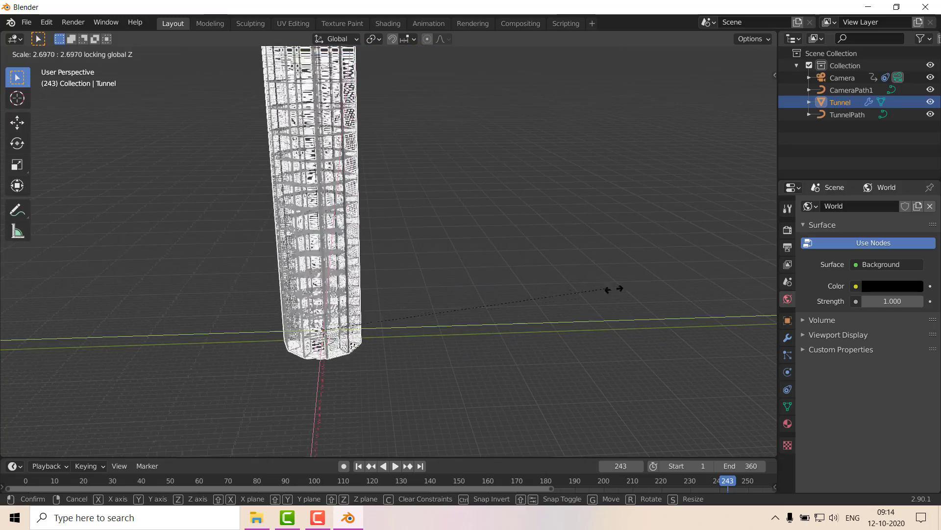
{"action": "left_click", "coordinate": [117, 324]}
{"action": "scroll", "coordinate": [281, 326], "scroll_direction": "up", "scroll_amount": 5}
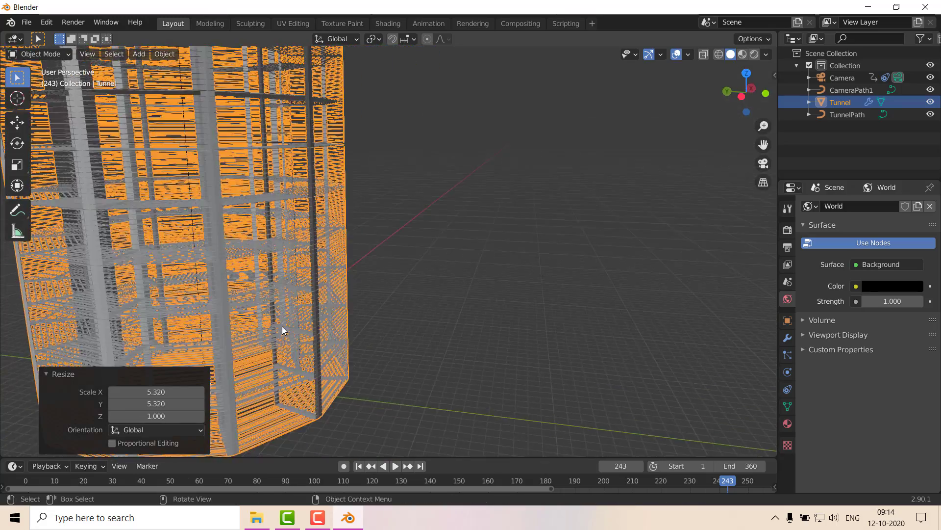
Step: Play the animation briefly through the camera, and rescale the Tunnel by about -0.337 in X and Y with Z locked
{"action": "key", "text": "KP_0"}
{"action": "key", "text": "space"}
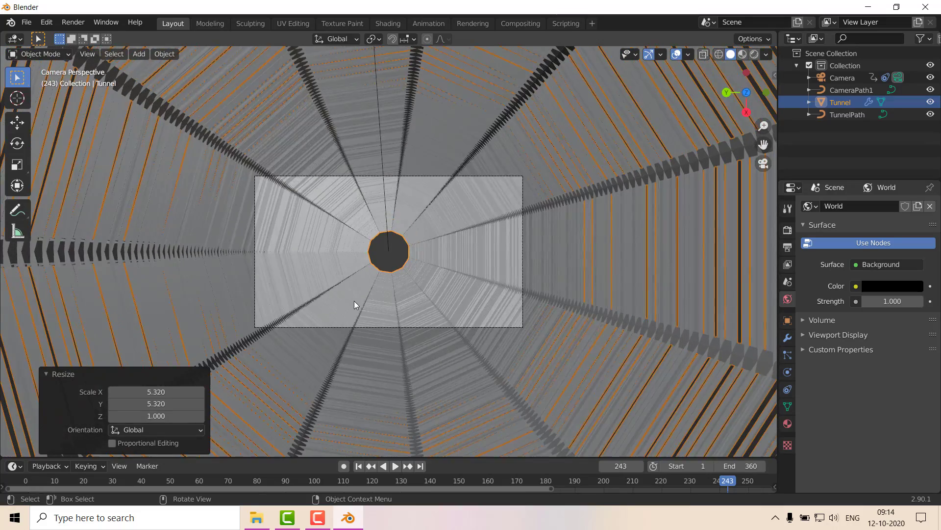
{"action": "key", "text": "space"}
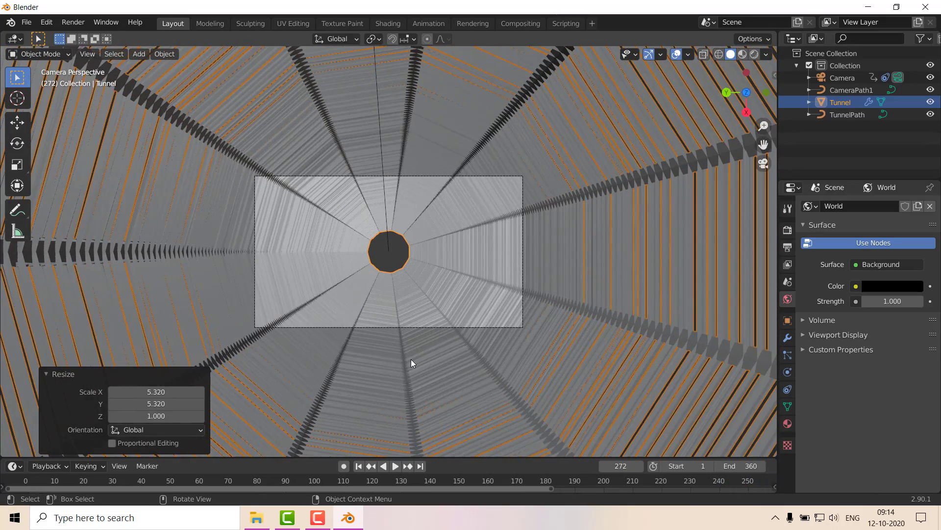
{"action": "key", "text": "s"}
{"action": "key", "text": "shift+z"}
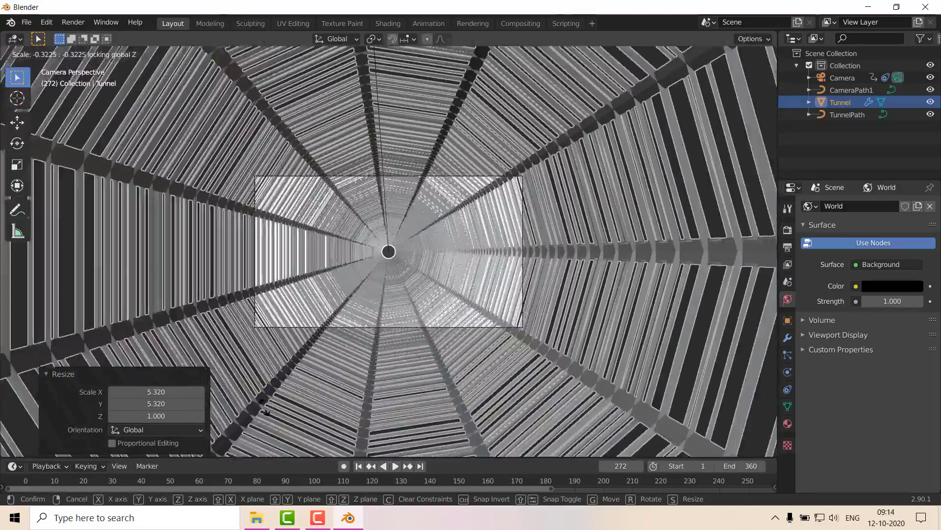
{"action": "left_click", "coordinate": [316, 355]}
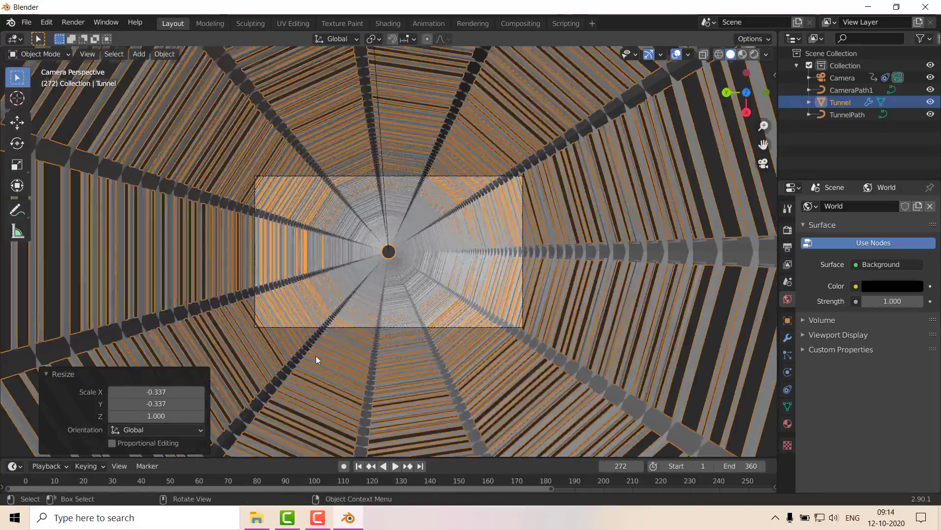
Step: Deselect the Tunnel and examine its proportions and its base near the world origin from outside
{"action": "middle_click_drag", "start_coordinate": [316, 355], "coordinate": [300, 130]}
{"action": "scroll", "coordinate": [300, 131], "scroll_direction": "down", "scroll_amount": 3}
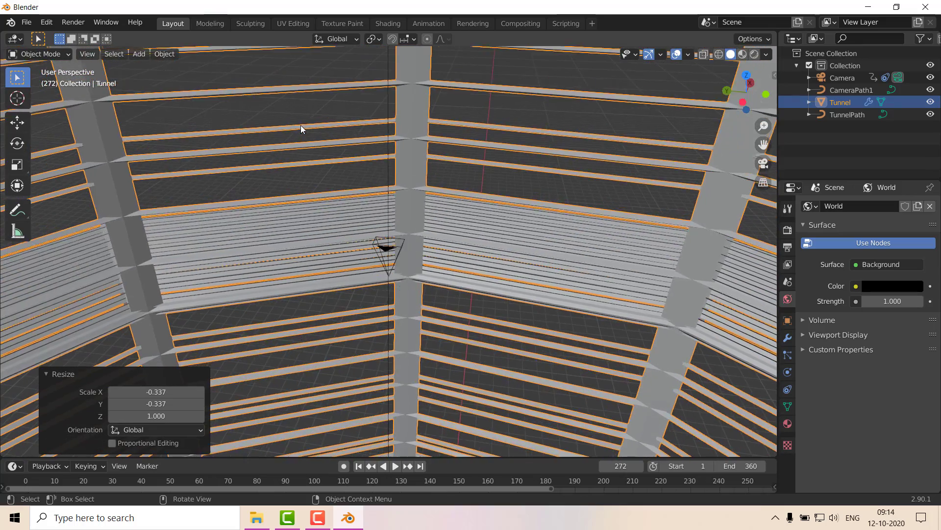
{"action": "scroll", "coordinate": [301, 125], "scroll_direction": "down", "scroll_amount": 8}
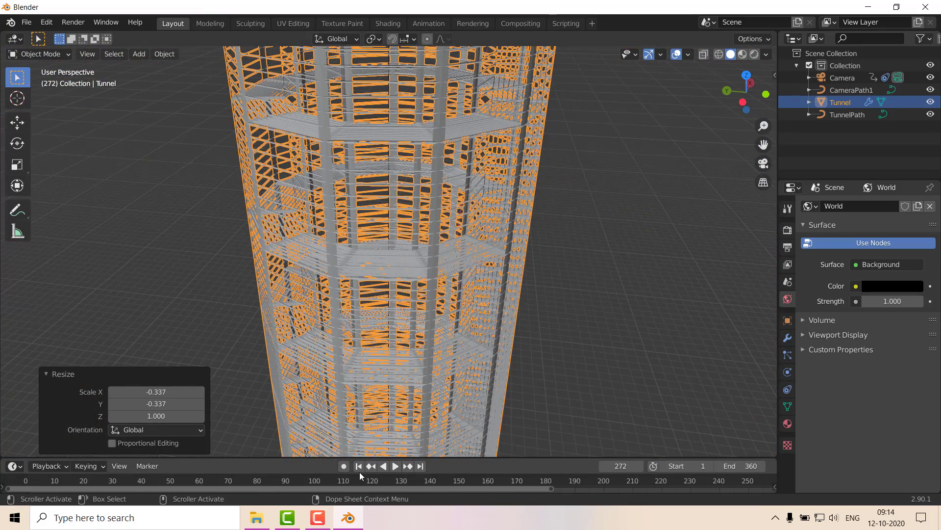
{"action": "scroll", "coordinate": [372, 357], "scroll_direction": "down", "scroll_amount": 5}
{"action": "middle_click_drag", "start_coordinate": [445, 333], "coordinate": [425, 445]}
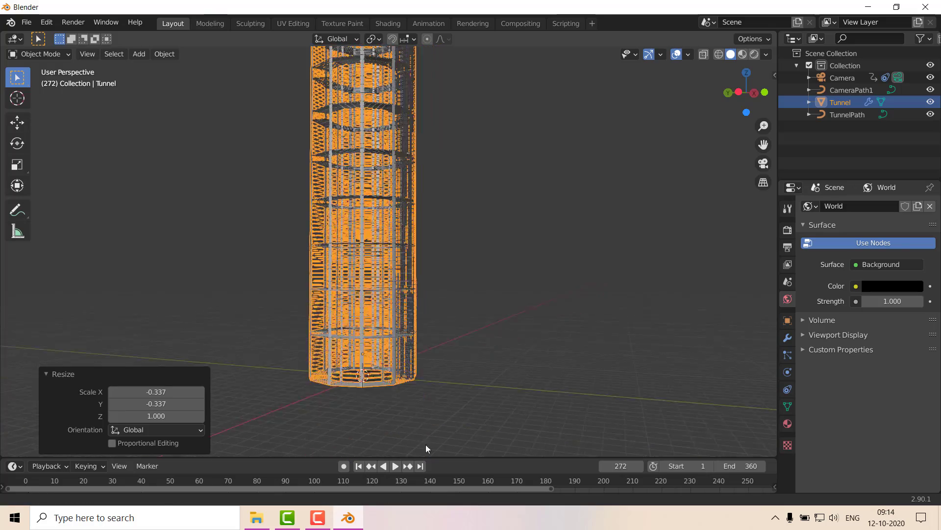
{"action": "left_click", "coordinate": [159, 355]}
{"action": "scroll", "coordinate": [479, 237], "scroll_direction": "up", "scroll_amount": 6}
{"action": "middle_click_drag", "start_coordinate": [479, 237], "coordinate": [474, 251]}
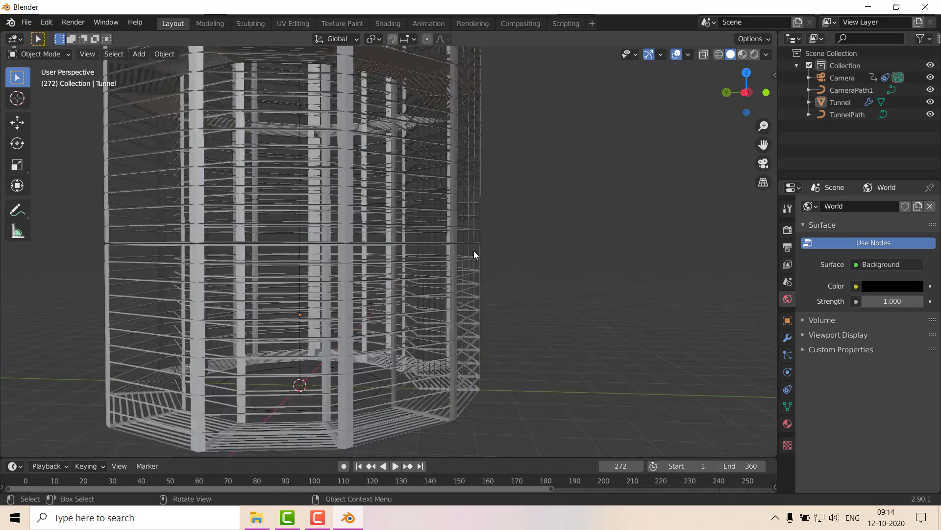
{"action": "scroll", "coordinate": [474, 251], "scroll_direction": "up", "scroll_amount": 2}
{"action": "scroll", "coordinate": [427, 271], "scroll_direction": "down", "scroll_amount": 5}
Step: Add a point light at the world origin, with its power set to 100 GW and its colour set to cyan
{"action": "key", "text": "shift+a"}
{"action": "key", "text": "Escape"}
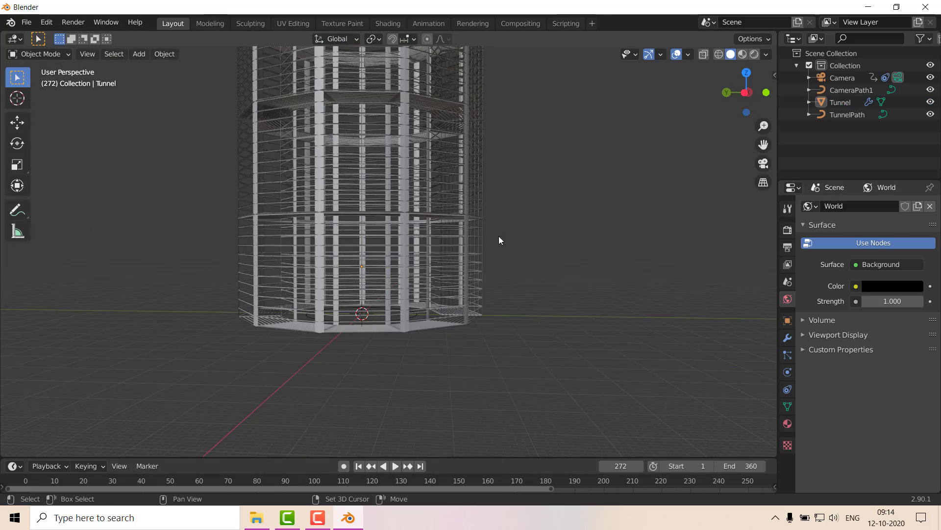
{"action": "key", "text": "shift+a"}
{"action": "mouse_move", "coordinate": [470, 375]}
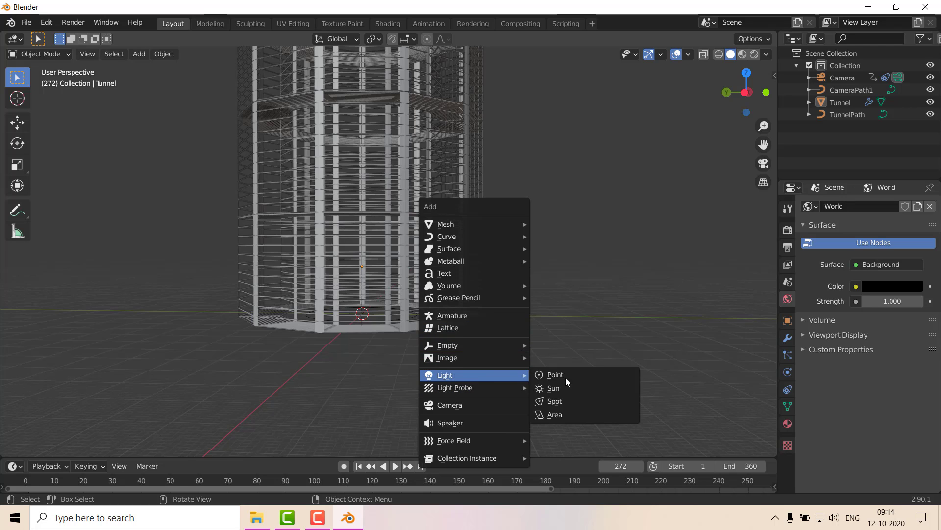
{"action": "left_click", "coordinate": [581, 376]}
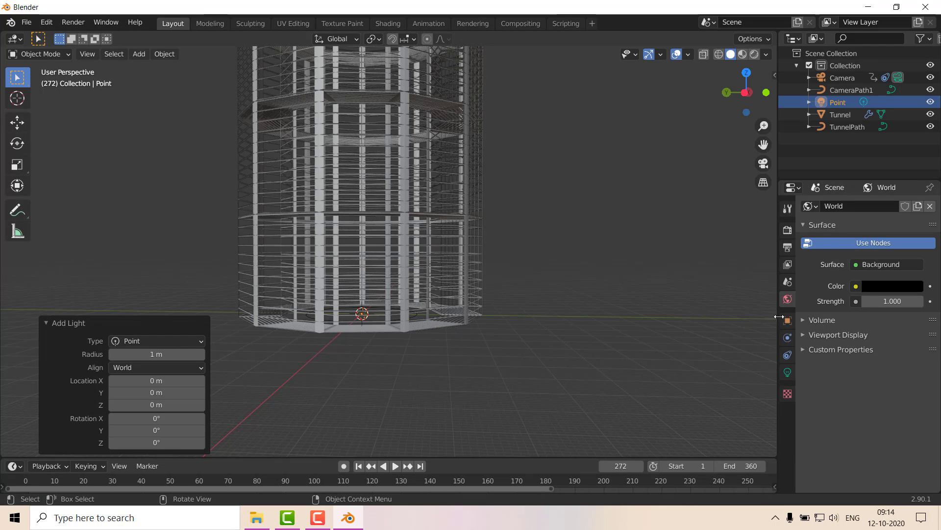
{"action": "left_click", "coordinate": [786, 371]}
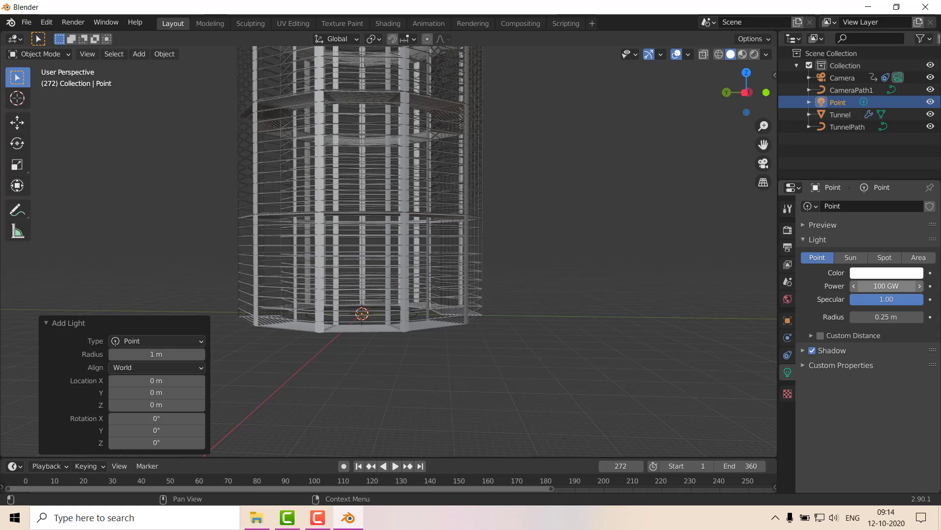
{"action": "left_click", "coordinate": [905, 273]}
{"action": "left_click", "coordinate": [868, 120]}
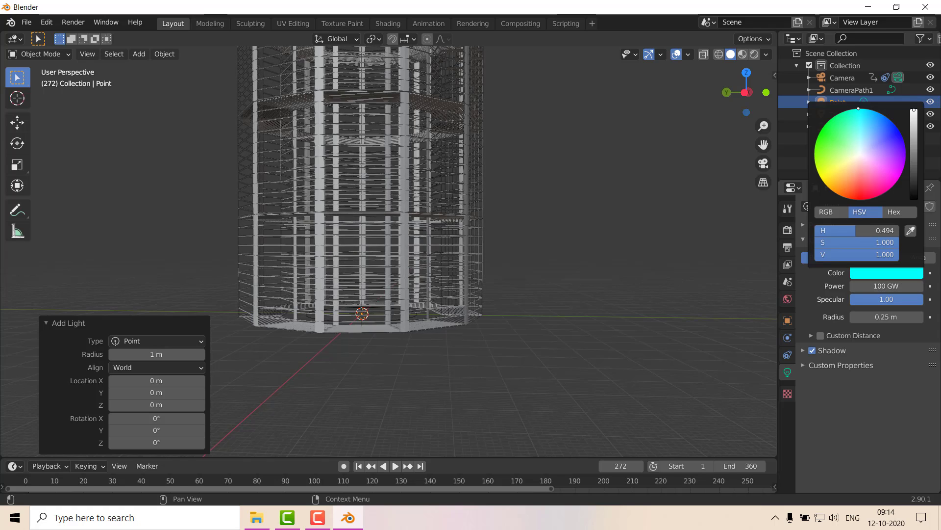
Step: In the front orthographic view, move the point light about 16965 m up along Z to the tunnel's far end
{"action": "scroll", "coordinate": [410, 240], "scroll_direction": "down", "scroll_amount": 5}
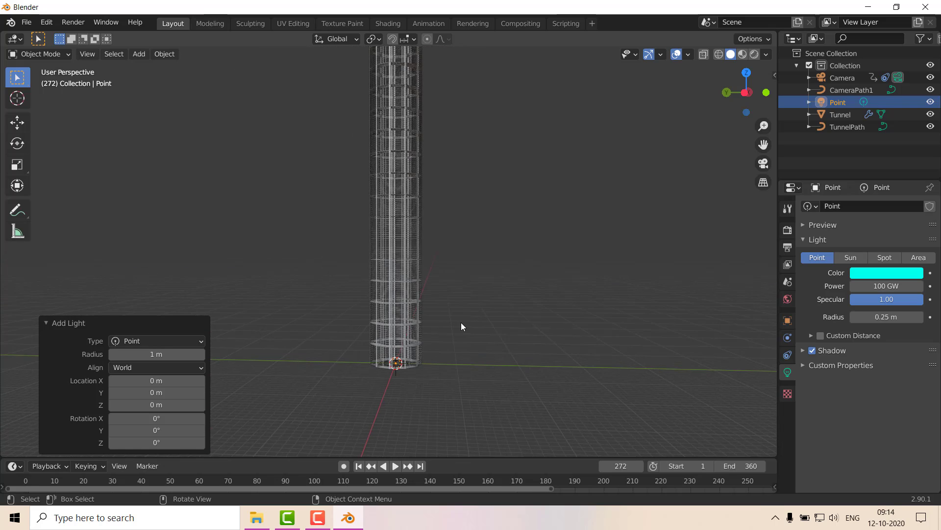
{"action": "scroll", "coordinate": [461, 321], "scroll_direction": "down", "scroll_amount": 2}
{"action": "middle_click_drag", "start_coordinate": [462, 319], "coordinate": [493, 274]}
{"action": "key", "text": "grave"}
{"action": "left_click", "coordinate": [425, 230]}
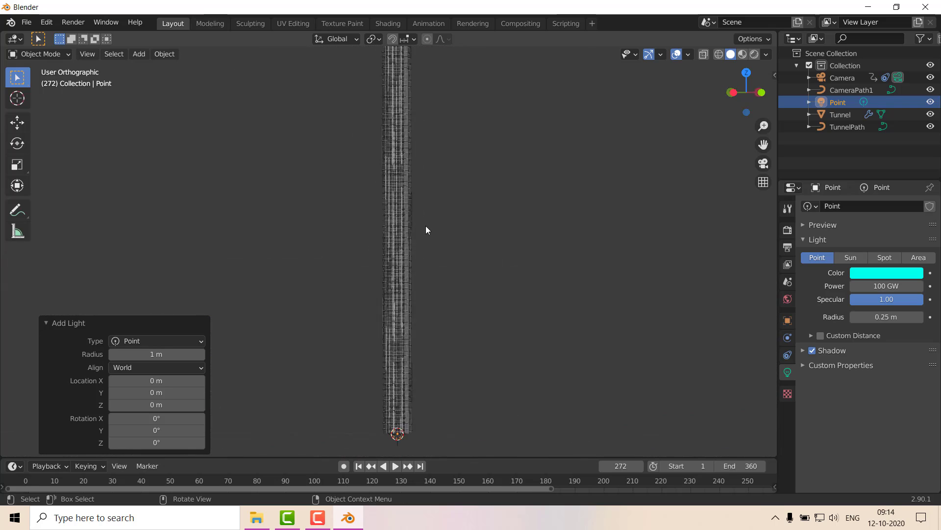
{"action": "scroll", "coordinate": [444, 269], "scroll_direction": "down", "scroll_amount": 3}
{"action": "key", "text": "g"}
{"action": "key", "text": "z"}
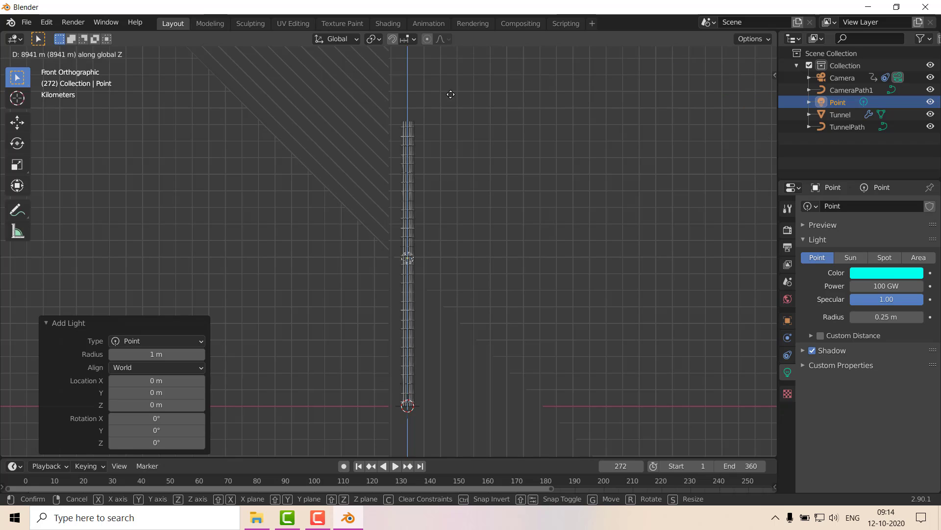
{"action": "left_click", "coordinate": [443, 432]}
Step: Check the cyan lighting inside the tunnel through the camera in rendered shading
{"action": "scroll", "coordinate": [527, 163], "scroll_direction": "up", "scroll_amount": 4}
{"action": "key", "text": "z"}
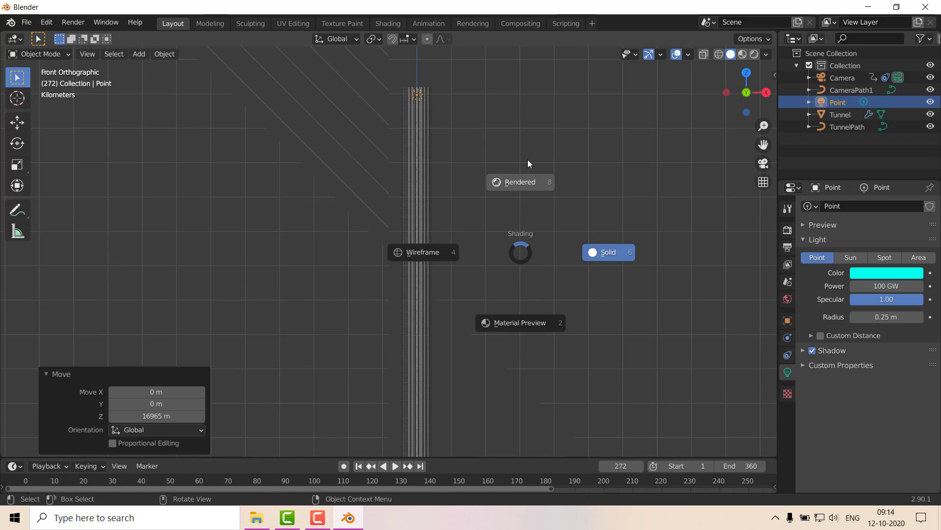
{"action": "left_click", "coordinate": [527, 161]}
{"action": "key", "text": "KP_0"}
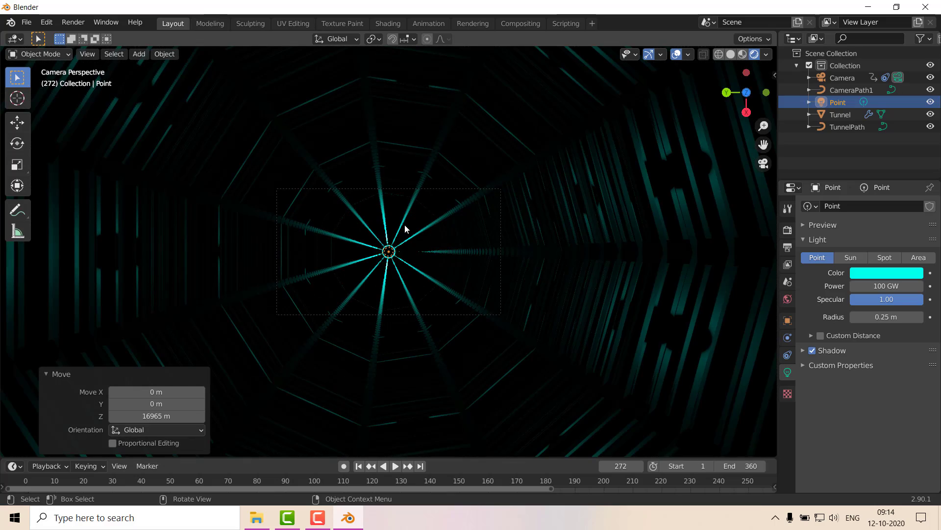
Step: Return to solid shading outside the tunnel and set the point light's power to 1000 GW
{"action": "key", "text": "z"}
{"action": "left_click", "coordinate": [511, 231]}
{"action": "mouse_move", "coordinate": [511, 232]}
{"action": "middle_mouse_down"}
{"action": "mouse_move", "coordinate": [460, 358]}
{"action": "mouse_move", "coordinate": [446, 263]}
{"action": "mouse_move", "coordinate": [702, 219]}
{"action": "middle_mouse_up"}
{"action": "left_click", "coordinate": [909, 271]}
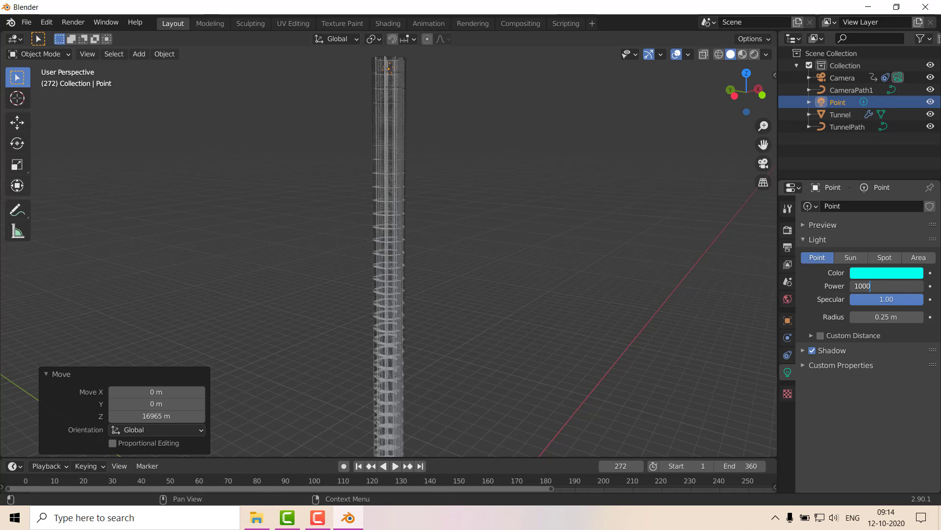
{"action": "key", "text": "Return"}
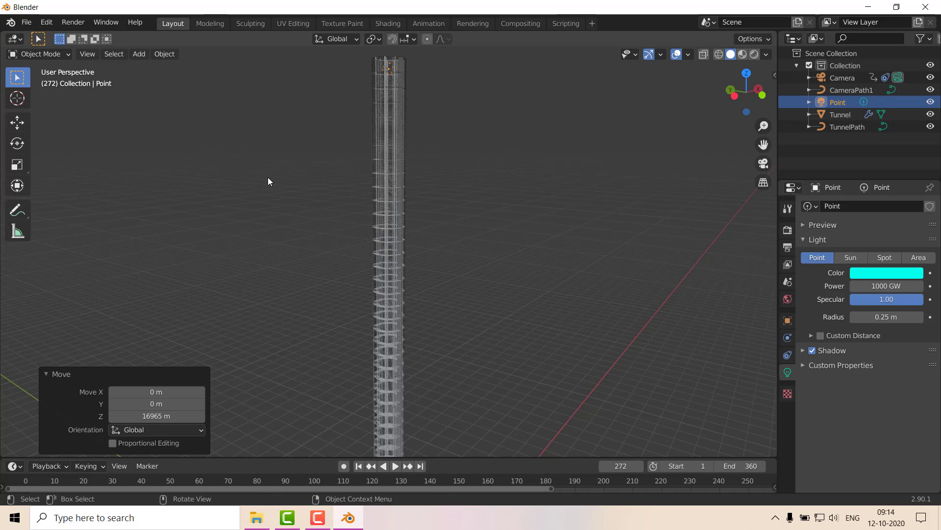
Step: Show the camera view in rendered shading and select the Tunnel
{"action": "key", "text": "KP_0"}
{"action": "key", "text": "z"}
{"action": "left_click", "coordinate": [274, 140]}
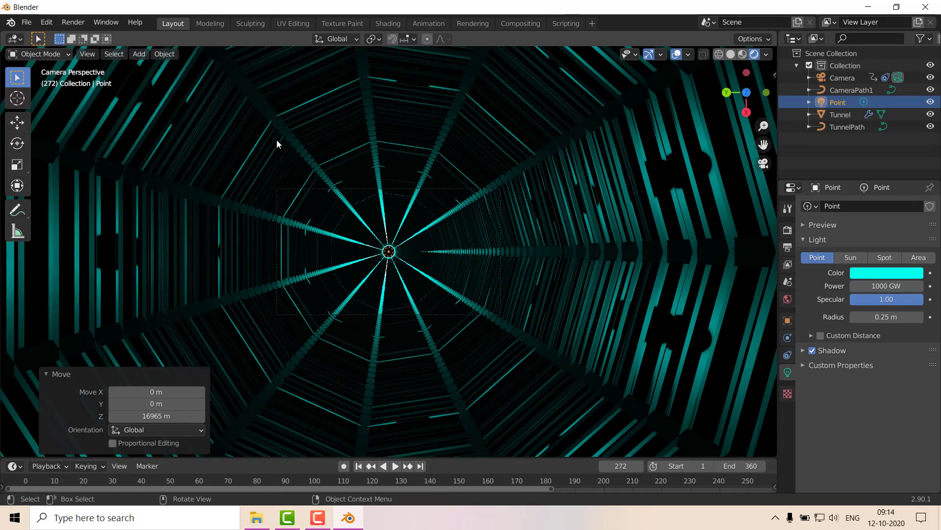
{"action": "left_click", "coordinate": [375, 278]}
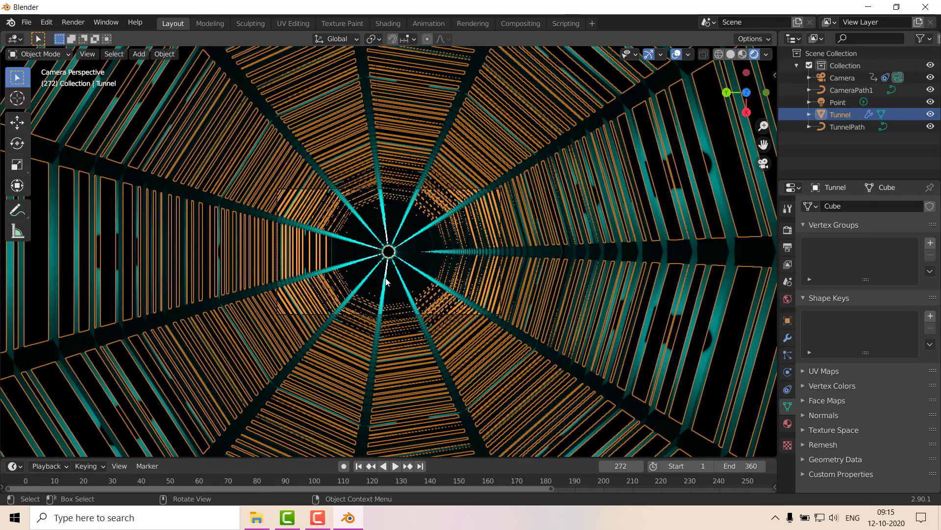
Step: Enable Ambient Occlusion, Bloom and Screen Space Reflections in the Eevee render settings and show the result through the camera
{"action": "middle_click_drag", "start_coordinate": [387, 314], "coordinate": [800, 230]}
{"action": "left_click", "coordinate": [787, 230]}
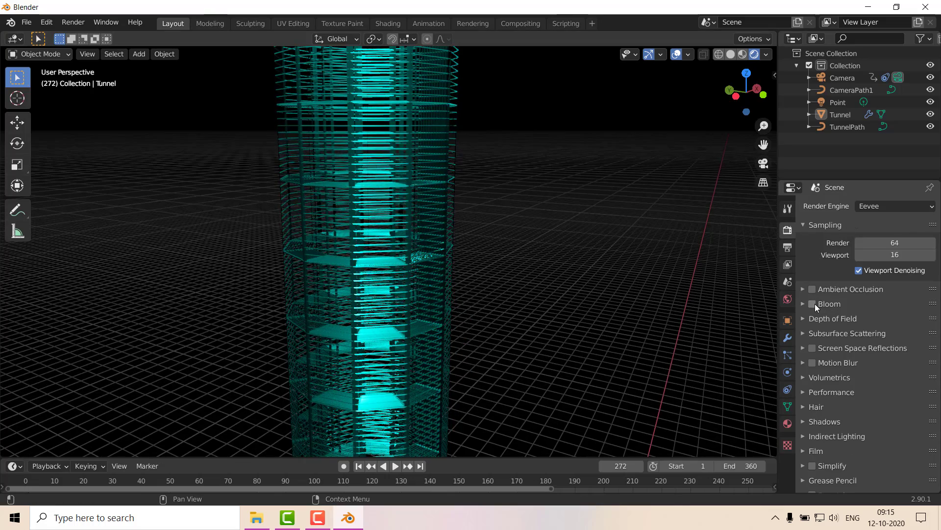
{"action": "left_click_drag", "start_coordinate": [812, 304], "coordinate": [812, 289]}
{"action": "left_click", "coordinate": [812, 350]}
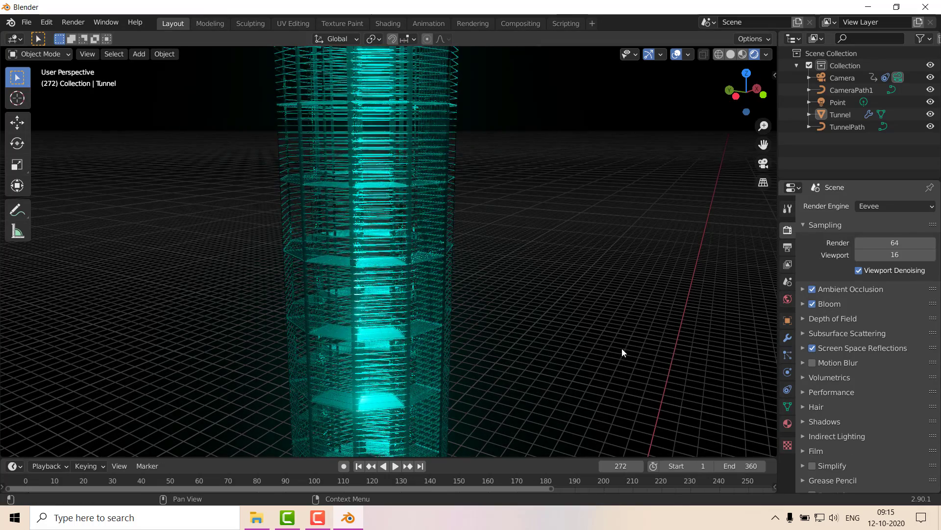
{"action": "middle_click_drag", "start_coordinate": [622, 353], "coordinate": [660, 359]}
{"action": "key", "text": "KP_0"}
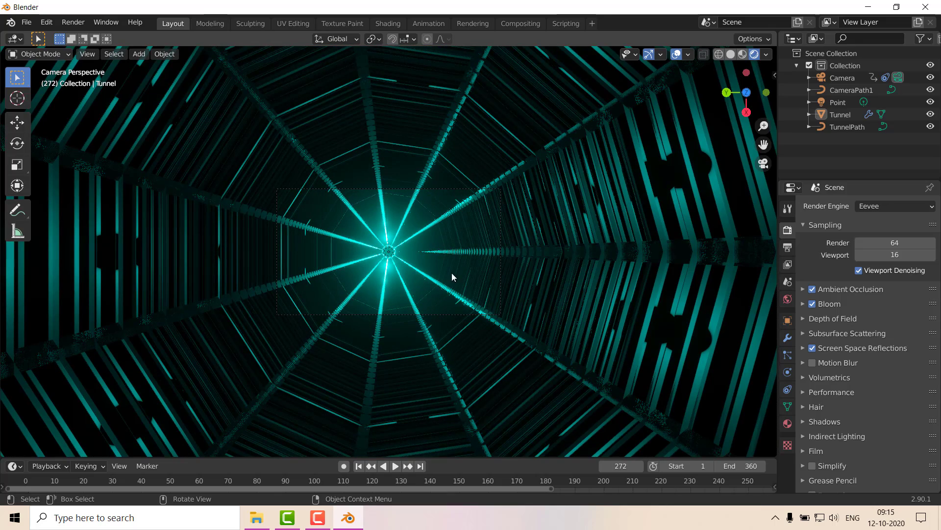
Step: Return to solid shading outside the tunnel and set the cyan point light's power to 100 GW
{"action": "mouse_move", "coordinate": [422, 276]}
{"action": "middle_mouse_down"}
{"action": "mouse_move", "coordinate": [424, 339]}
{"action": "mouse_move", "coordinate": [405, 416]}
{"action": "mouse_move", "coordinate": [395, 258]}
{"action": "mouse_move", "coordinate": [445, 339]}
{"action": "mouse_move", "coordinate": [433, 308]}
{"action": "middle_mouse_up"}
{"action": "key", "text": "z"}
{"action": "middle_click_drag", "start_coordinate": [514, 317], "coordinate": [475, 375]}
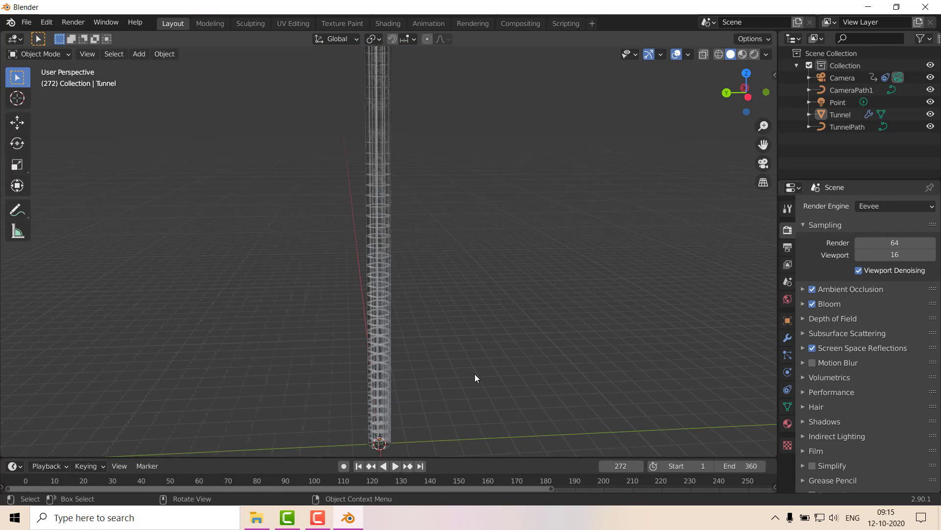
{"action": "middle_click_drag", "start_coordinate": [454, 207], "coordinate": [432, 96]}
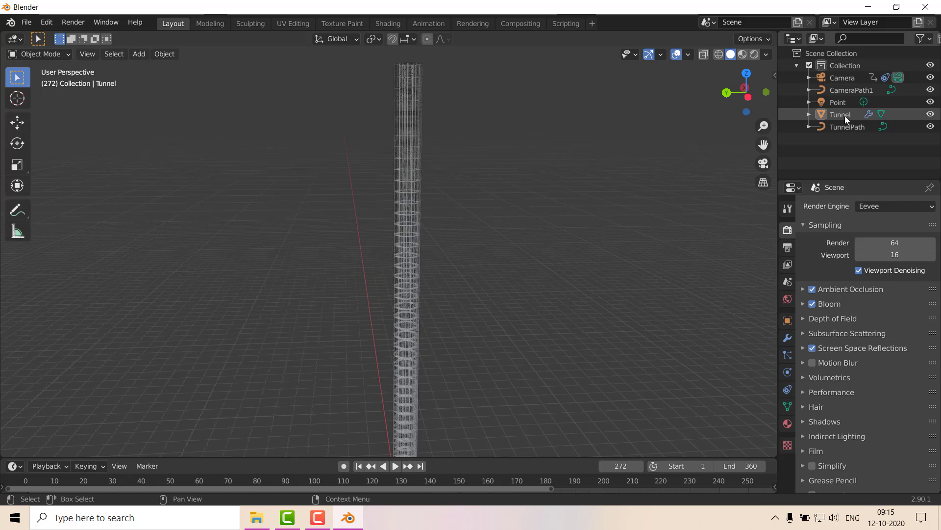
{"action": "left_click", "coordinate": [839, 102]}
{"action": "left_click", "coordinate": [787, 371]}
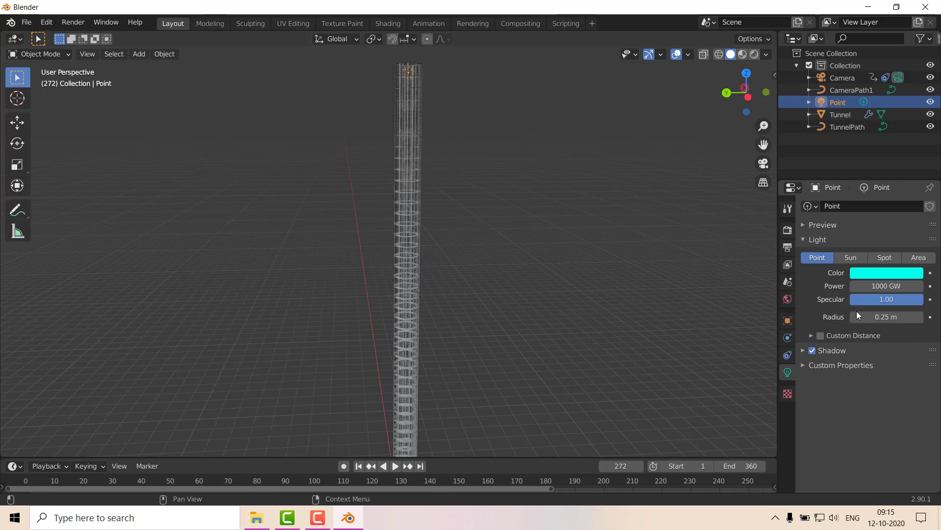
{"action": "left_click", "coordinate": [887, 286]}
{"action": "type", "text": "10"}
{"action": "type", "text": "0G"}
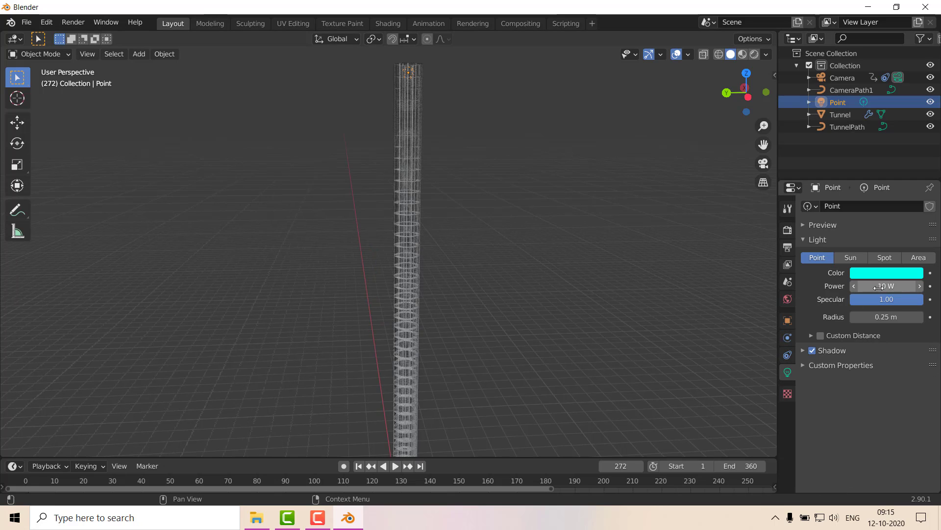
{"action": "key", "text": "Return"}
Step: Duplicate the cyan point light about 987 m down along Z, colour the copy red and show it in rendered shading
{"action": "middle_click_drag", "start_coordinate": [522, 60], "coordinate": [493, 240]}
{"action": "key", "text": "shift+d"}
{"action": "key", "text": "z"}
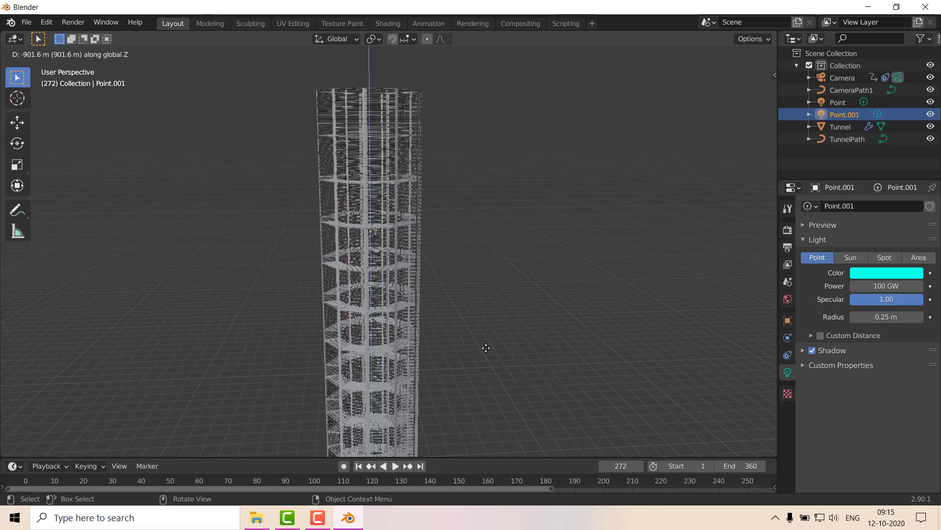
{"action": "left_click", "coordinate": [486, 346]}
{"action": "left_click", "coordinate": [884, 274]}
{"action": "left_click_drag", "start_coordinate": [870, 180], "coordinate": [855, 207]}
{"action": "key", "text": "z"}
{"action": "left_click", "coordinate": [458, 244]}
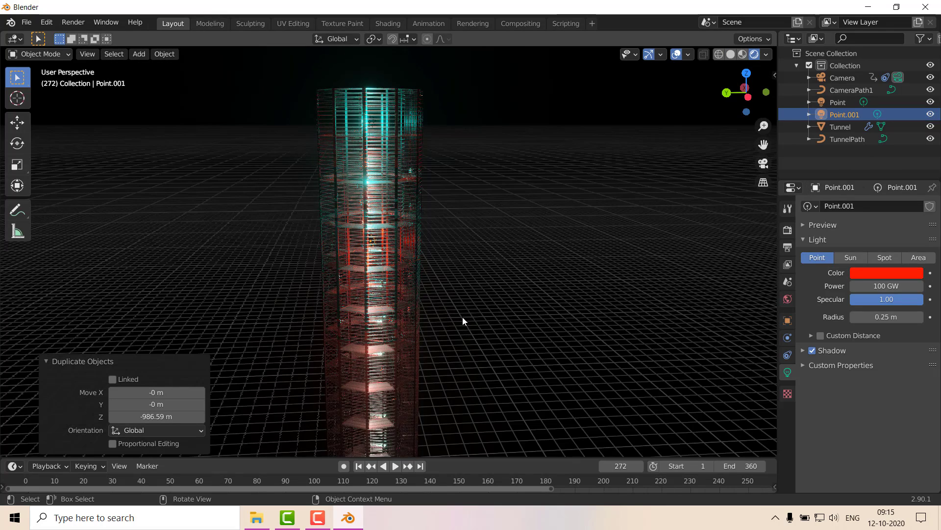
{"action": "mouse_move", "coordinate": [463, 317]}
{"action": "middle_mouse_down"}
{"action": "mouse_move", "coordinate": [410, 273]}
{"action": "mouse_move", "coordinate": [646, 242]}
{"action": "middle_mouse_up"}
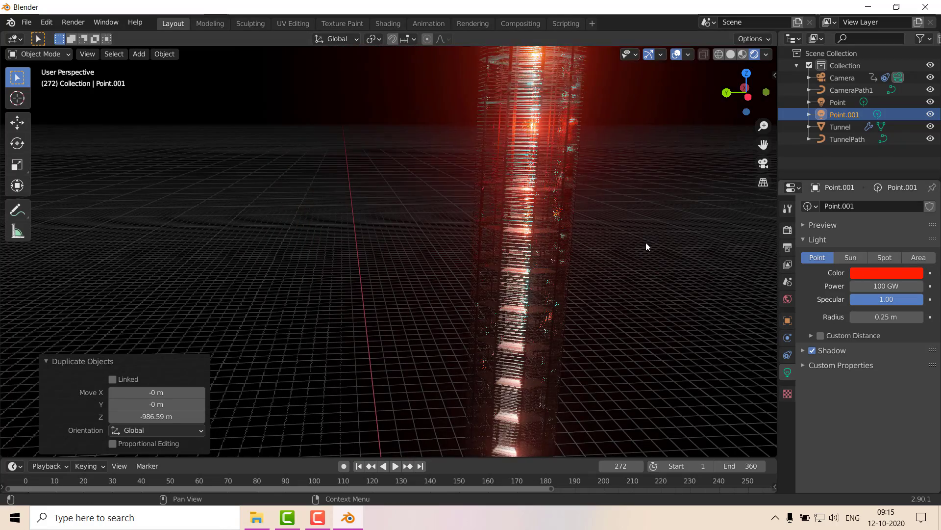
Step: In the front orthographic view with solid shading, duplicate the red point light about 1107 m down along Z
{"action": "key", "text": "grave"}
{"action": "left_click", "coordinate": [633, 168]}
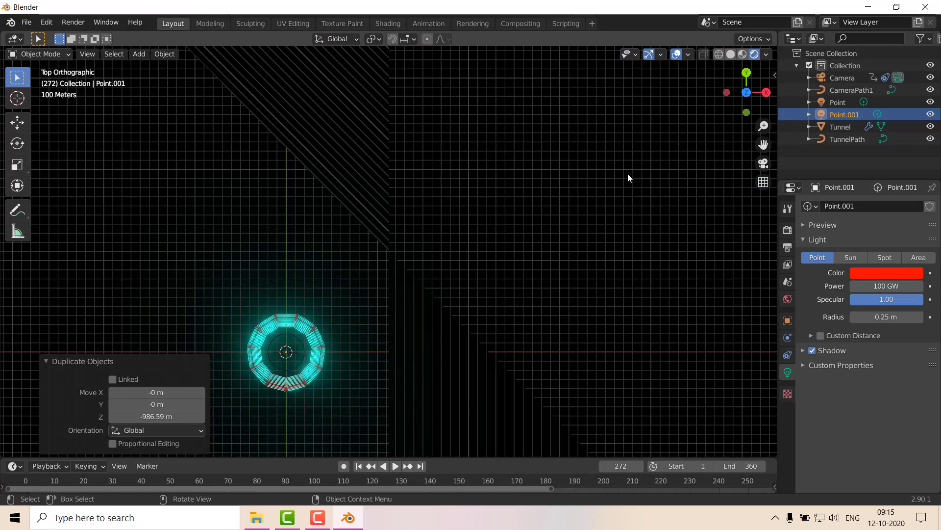
{"action": "key", "text": "grave"}
{"action": "left_click", "coordinate": [509, 149]}
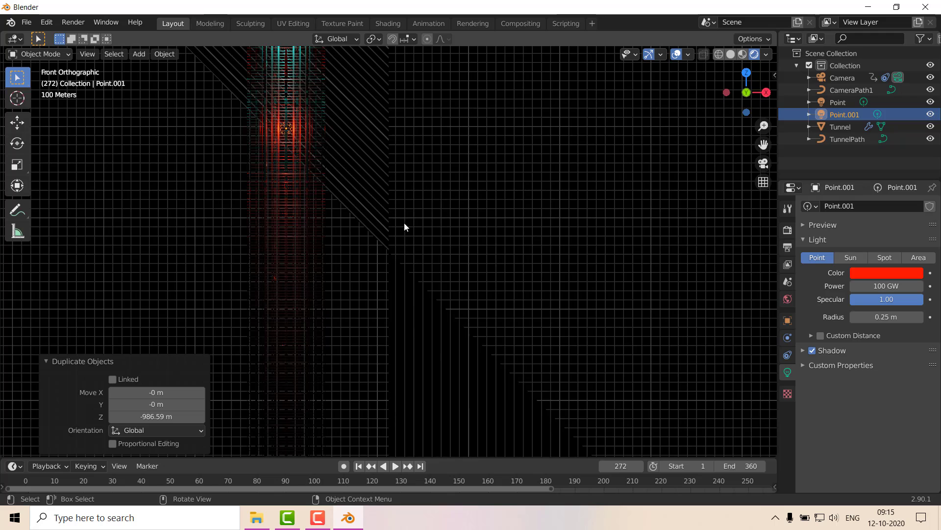
{"action": "middle_click_drag", "start_coordinate": [404, 222], "coordinate": [505, 238], "text": "shift"}
{"action": "key", "text": "z"}
{"action": "left_click", "coordinate": [613, 239]}
{"action": "key", "text": "shift+d"}
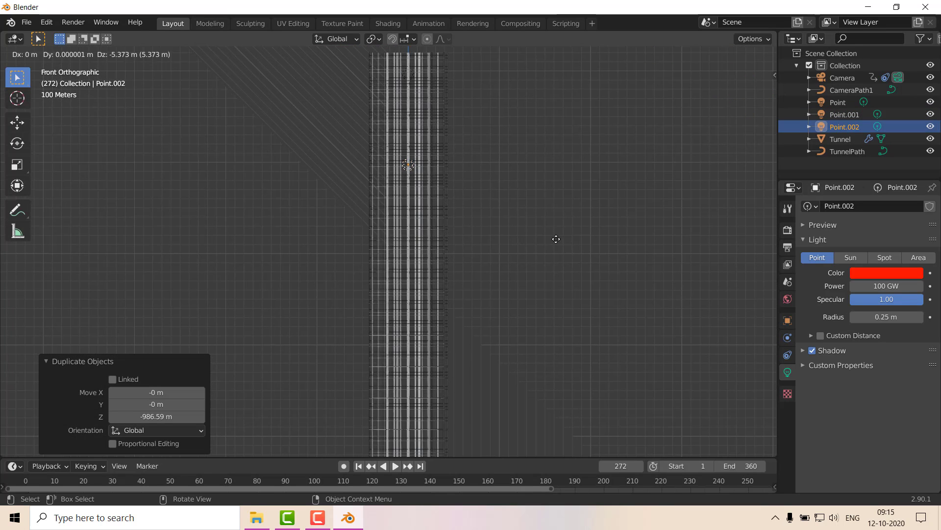
{"action": "key", "text": "z"}
{"action": "left_click", "coordinate": [555, 320]}
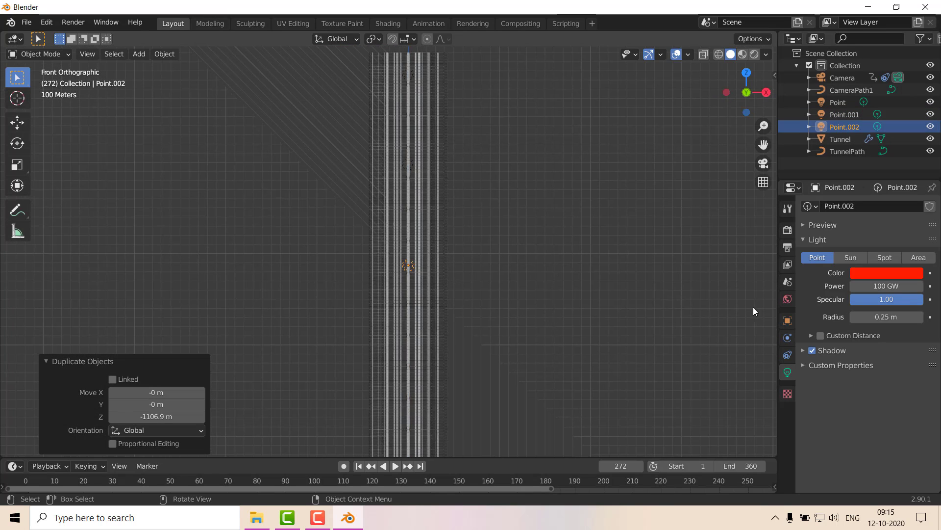
Step: Change the lowest point light's colour to green, check it in rendered shading and return to solid shading
{"action": "left_click", "coordinate": [910, 273]}
{"action": "left_click", "coordinate": [817, 137]}
{"action": "key", "text": "z"}
{"action": "left_click", "coordinate": [563, 179]}
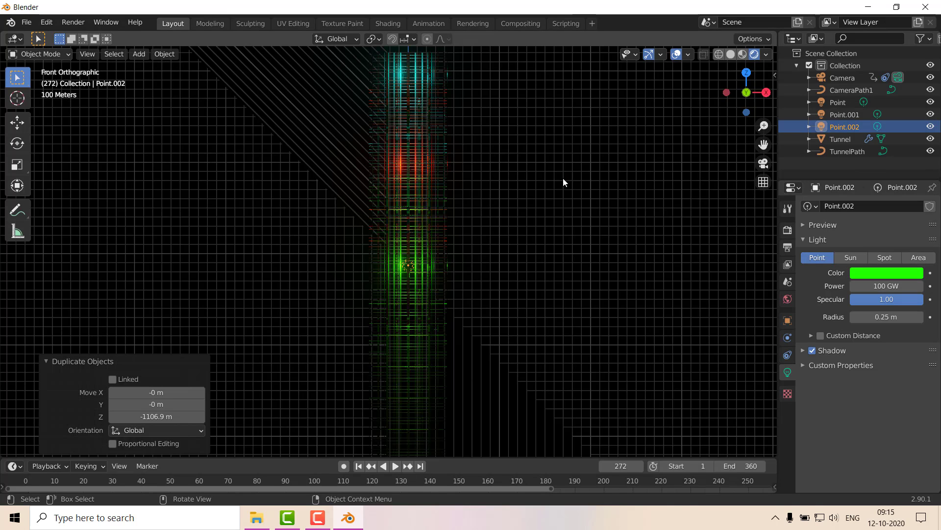
{"action": "key", "text": "z"}
{"action": "left_click", "coordinate": [571, 309]}
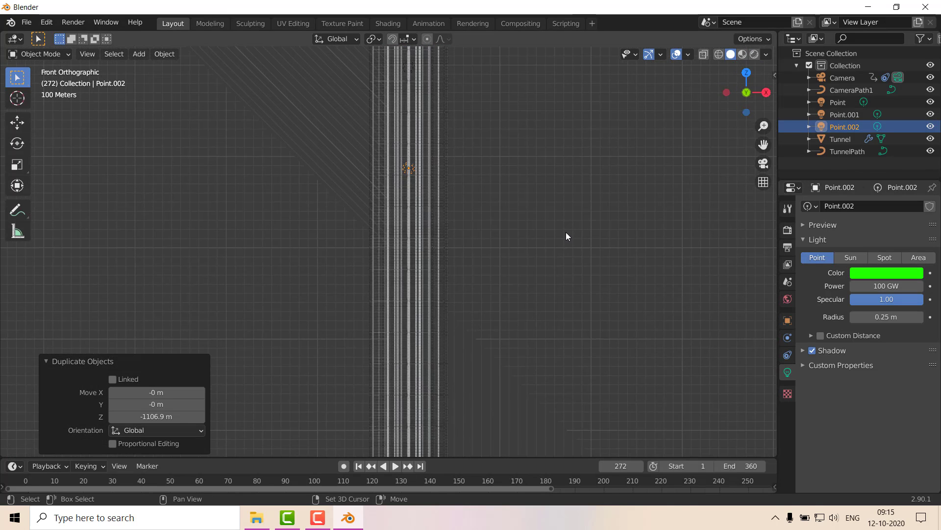
Step: Duplicate the green point light about 1010 m down along Z, colour it magenta and show the rendered camera view
{"action": "key", "text": "shift+d"}
{"action": "key", "text": "z"}
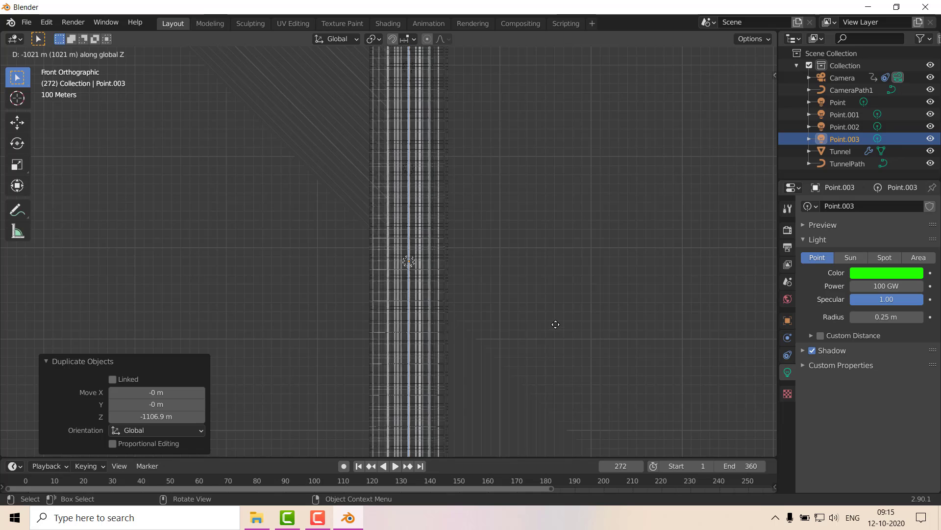
{"action": "left_click", "coordinate": [555, 324]}
{"action": "left_click", "coordinate": [858, 272]}
{"action": "left_click_drag", "start_coordinate": [841, 175], "coordinate": [890, 186]}
{"action": "key", "text": "z"}
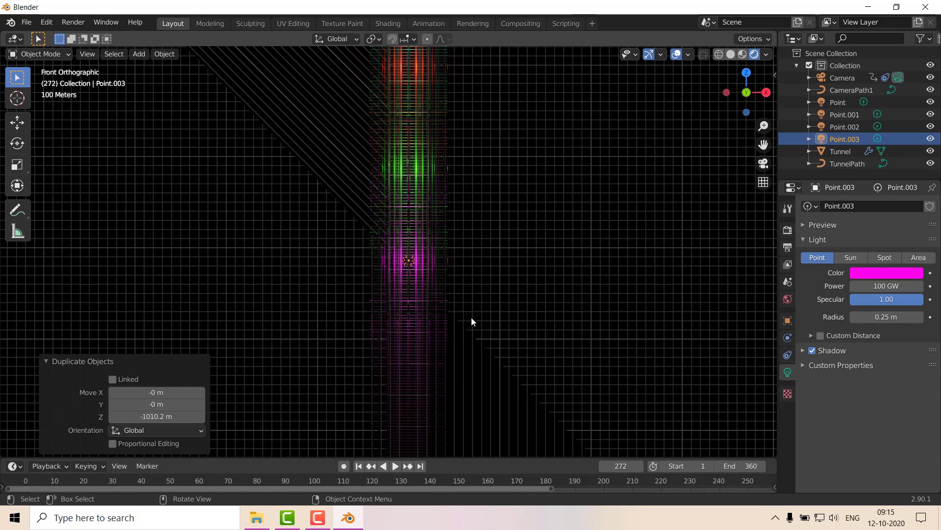
{"action": "key", "text": "KP_0"}
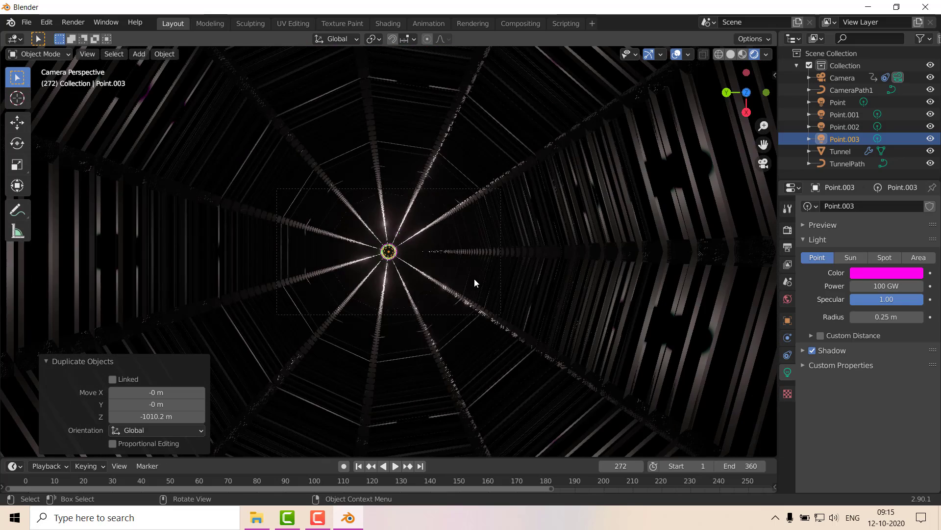
Step: In solid shading outside the tunnel, select all four point lights and move them about 5726 m down along Z
{"action": "mouse_move", "coordinate": [466, 301]}
{"action": "middle_mouse_down"}
{"action": "mouse_move", "coordinate": [471, 332]}
{"action": "mouse_move", "coordinate": [447, 405]}
{"action": "mouse_move", "coordinate": [499, 352]}
{"action": "mouse_move", "coordinate": [521, 402]}
{"action": "middle_mouse_up"}
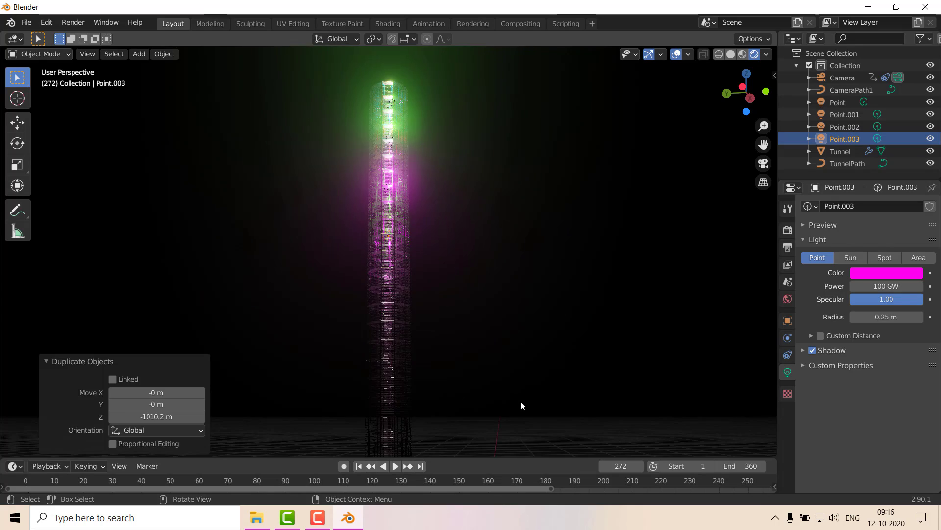
{"action": "key", "text": "z"}
{"action": "left_click", "coordinate": [569, 361]}
{"action": "mouse_move", "coordinate": [567, 359]}
{"action": "middle_mouse_down", "text": "shift"}
{"action": "mouse_move", "coordinate": [563, 278]}
{"action": "mouse_move", "coordinate": [538, 358]}
{"action": "mouse_move", "coordinate": [520, 333]}
{"action": "middle_mouse_up", "text": "shift"}
{"action": "left_click", "coordinate": [844, 127], "text": "shift"}
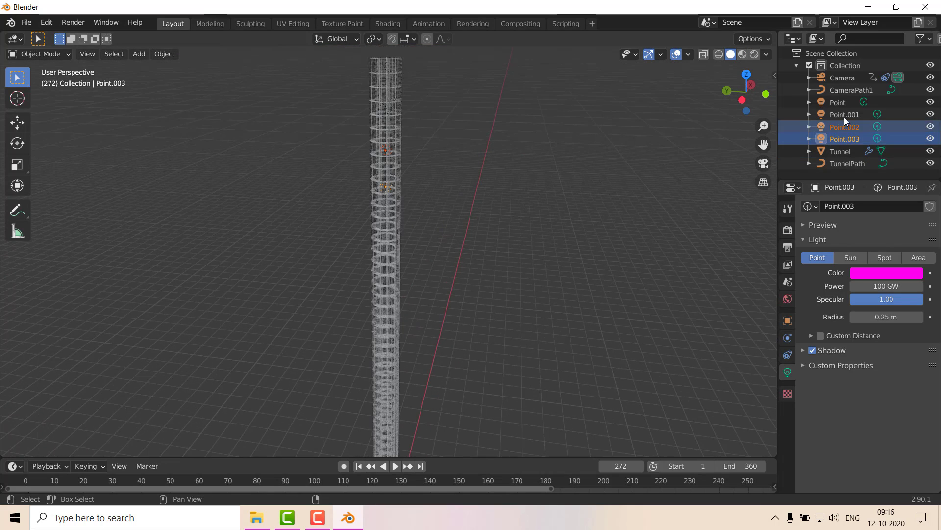
{"action": "left_click", "coordinate": [845, 115], "text": "shift"}
{"action": "left_click", "coordinate": [843, 102], "text": "shift"}
{"action": "key", "text": "g"}
{"action": "key", "text": "z"}
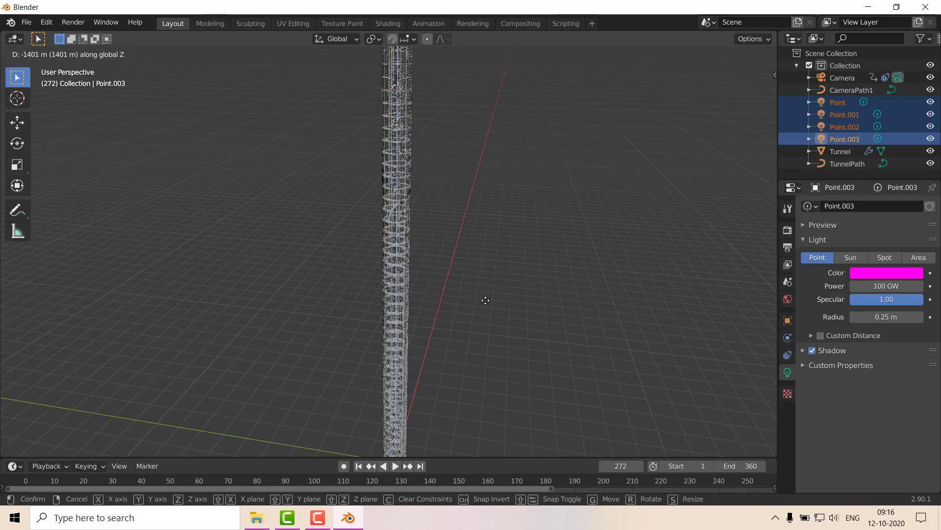
{"action": "left_click", "coordinate": [483, 317]}
Step: Play the animation through the camera in rendered shading to check the lights inside the tunnel
{"action": "key", "text": "KP_0"}
{"action": "key", "text": "z"}
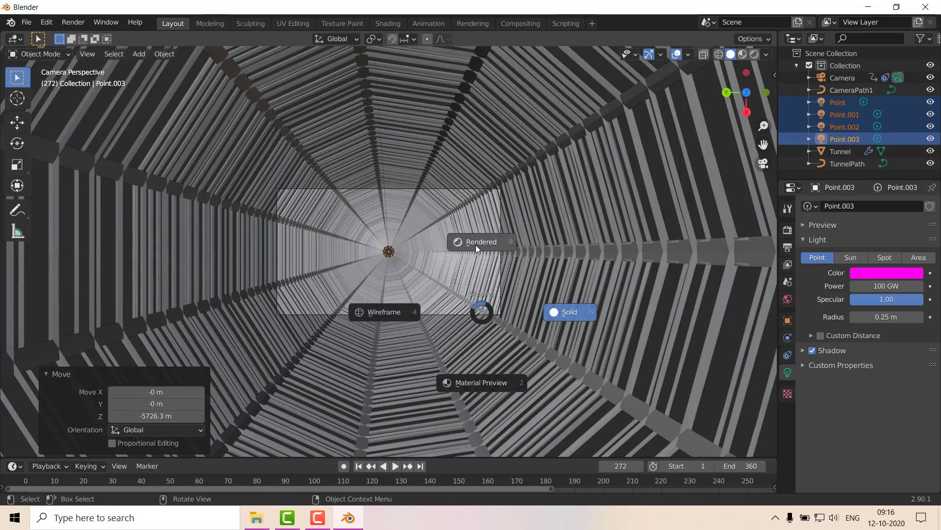
{"action": "left_click", "coordinate": [478, 241]}
{"action": "key", "text": "space"}
{"action": "left_click", "coordinate": [364, 261]}
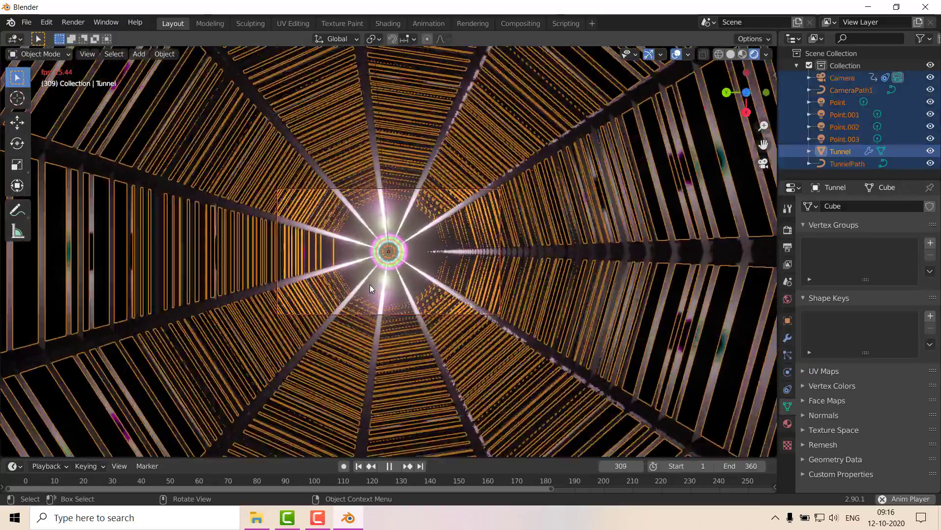
{"action": "left_click", "coordinate": [373, 288]}
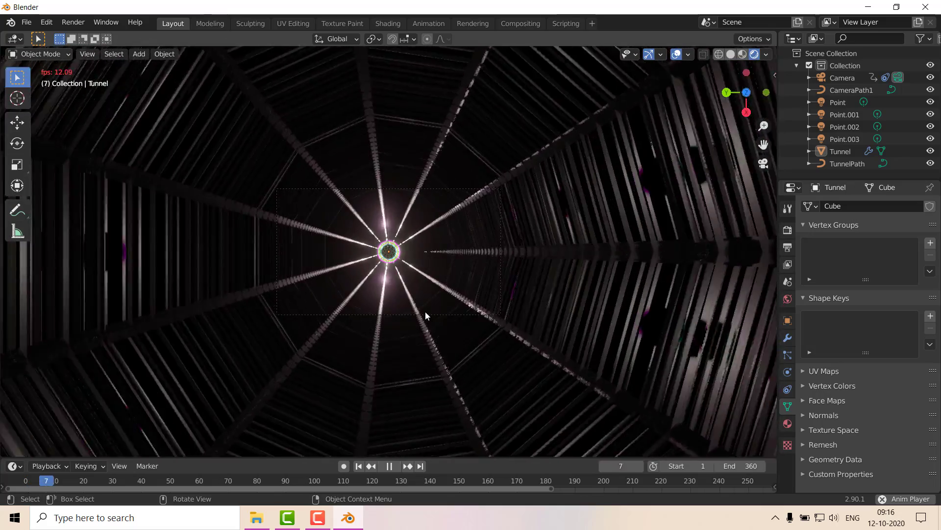
{"action": "key", "text": "n"}
{"action": "left_click", "coordinate": [719, 113]}
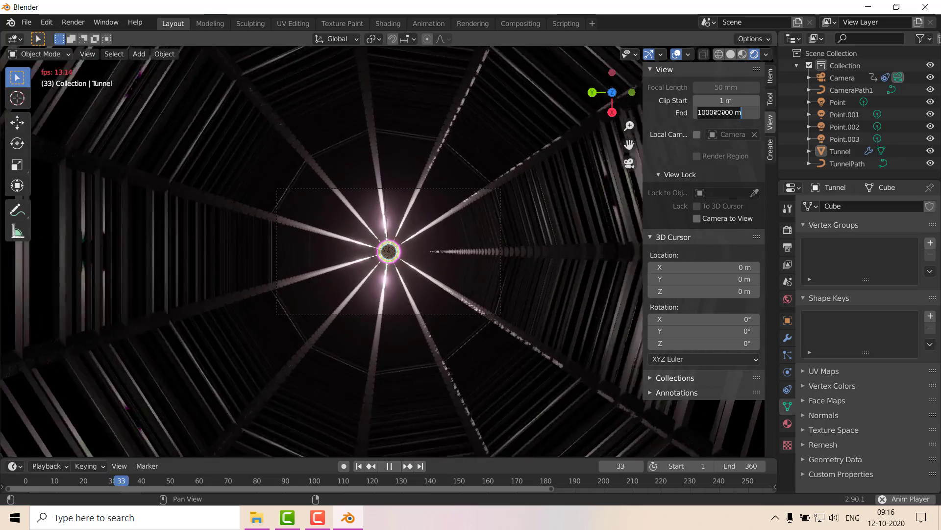
{"action": "type", "text": "110"}
{"action": "key", "text": "BackSpace"}
{"action": "key", "text": "BackSpace"}
{"action": "type", "text": "0000"}
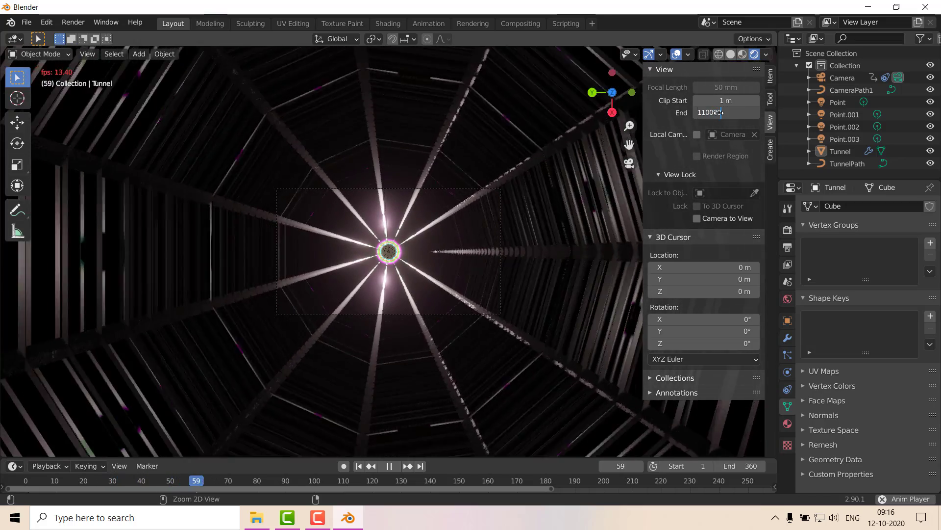
{"action": "type", "text": "00000"}
{"action": "key", "text": "Return"}
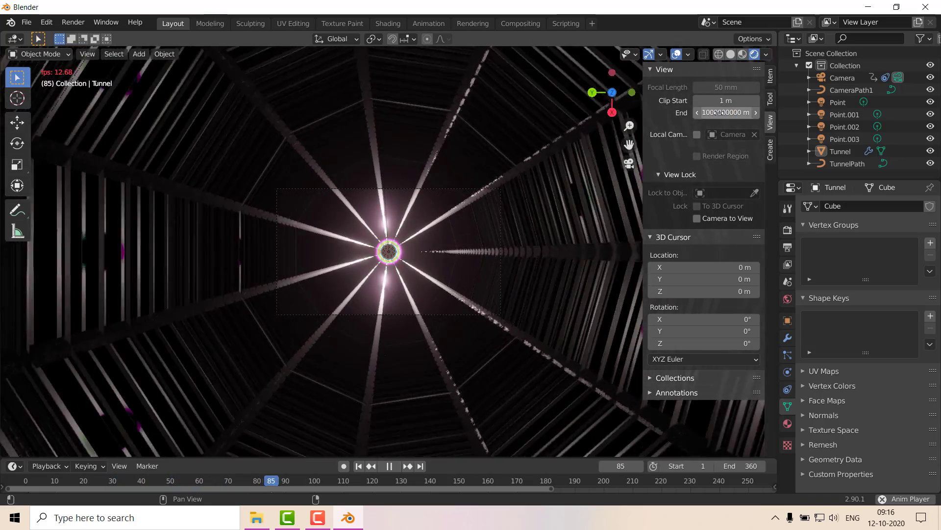
Step: Stop the playback outside the tunnel in solid shading and set the cyan point light's power to 10000 GW
{"action": "key", "text": "z"}
{"action": "left_click", "coordinate": [480, 223]}
{"action": "key", "text": "KP_0"}
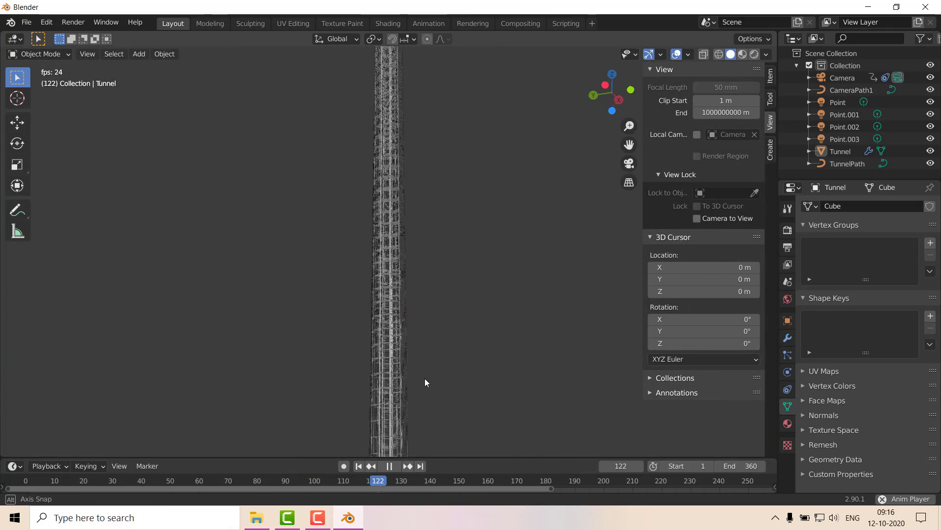
{"action": "key", "text": "space"}
{"action": "left_click", "coordinate": [837, 102]}
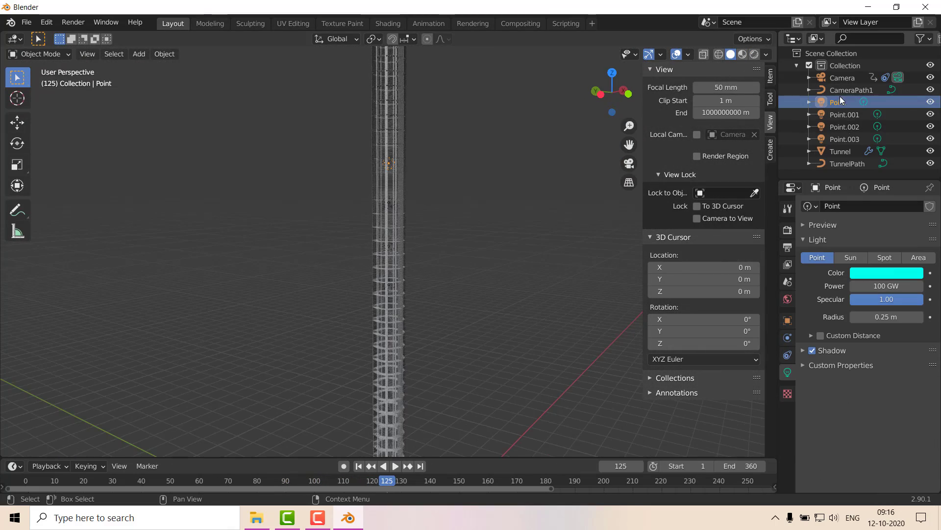
{"action": "left_click", "coordinate": [880, 286]}
{"action": "left_click", "coordinate": [880, 286]}
{"action": "type", "text": "1000"}
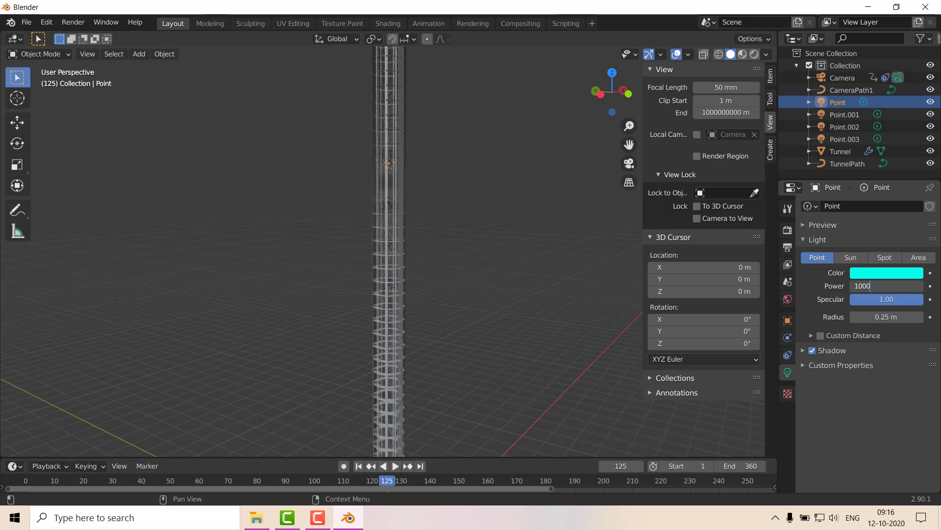
{"action": "type", "text": "000GW"}
{"action": "key", "text": "Return"}
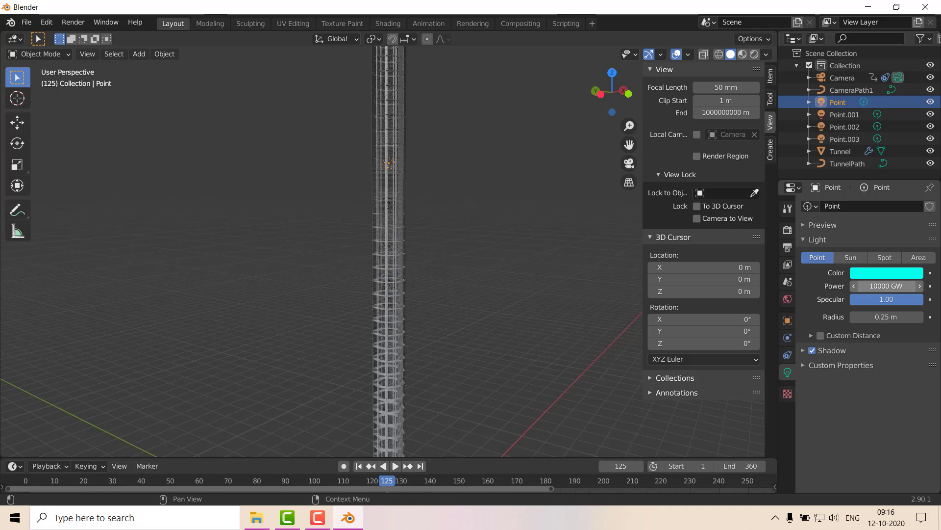
Step: Check the cyan lighting through the camera in rendered shading and select the green point light, Point.002
{"action": "key", "text": "z"}
{"action": "left_click", "coordinate": [282, 150]}
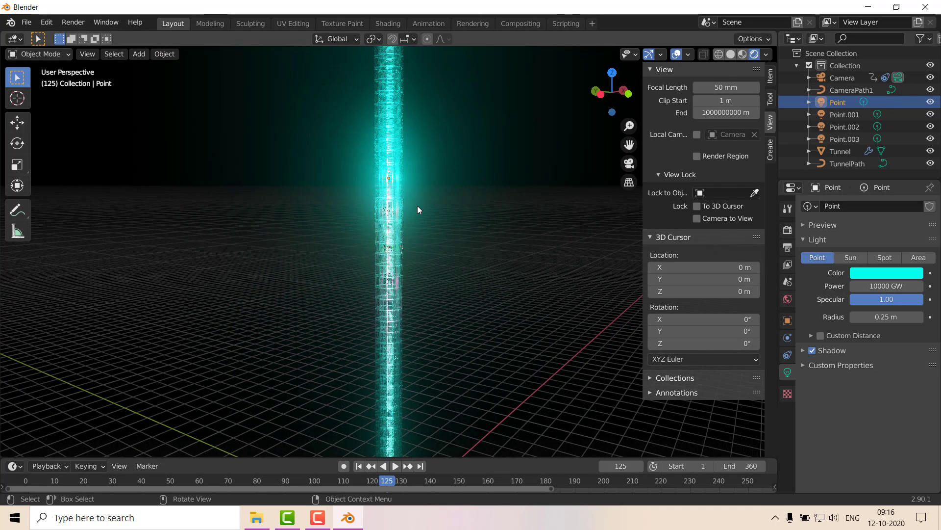
{"action": "key", "text": "KP_0"}
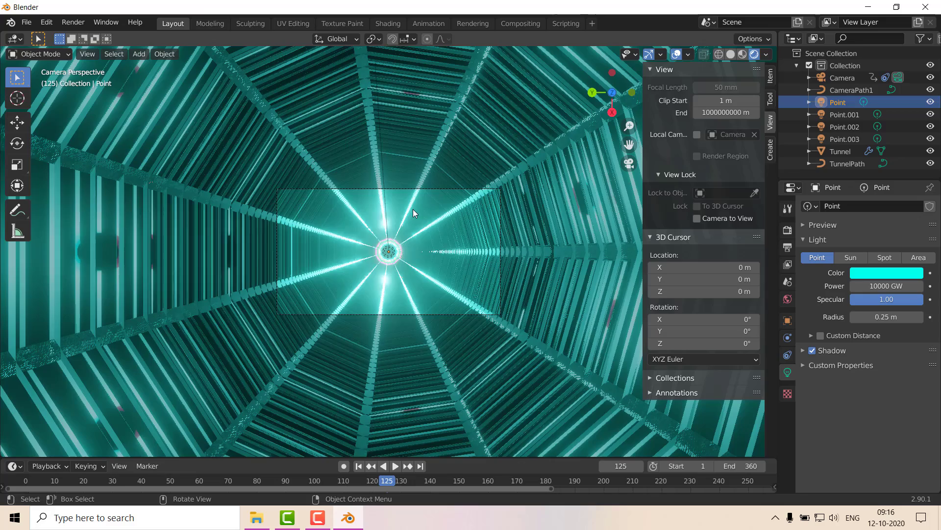
{"action": "left_click", "coordinate": [857, 126]}
{"action": "left_click", "coordinate": [848, 114]}
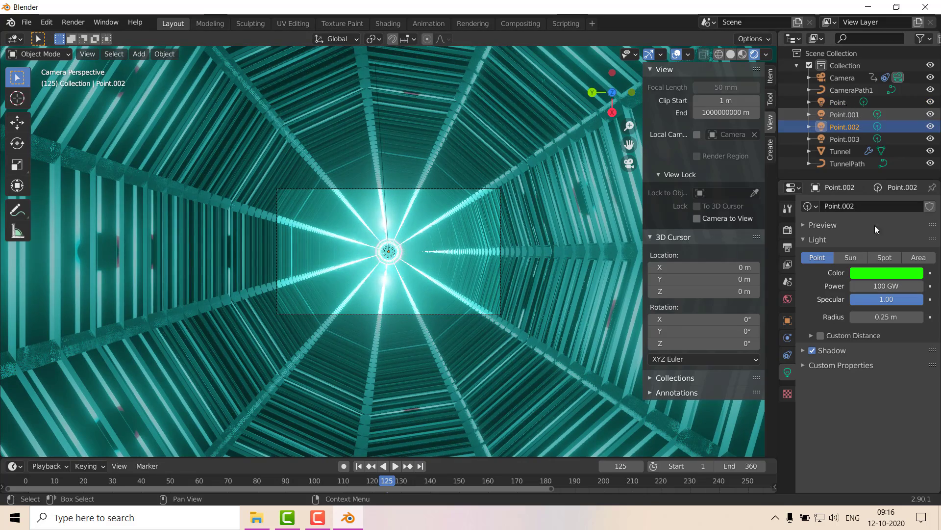
Step: Undo back to the cyan point light and set its power to 1000 GW
{"action": "key", "text": "ctrl+z"}
{"action": "key", "text": "ctrl+z"}
{"action": "left_click", "coordinate": [889, 288]}
{"action": "type", "text": "1000"}
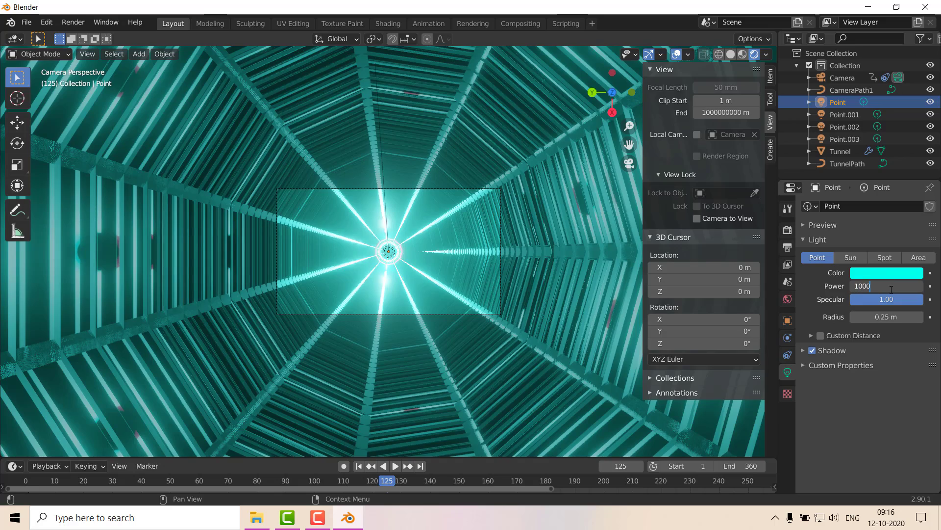
{"action": "key", "text": "Return"}
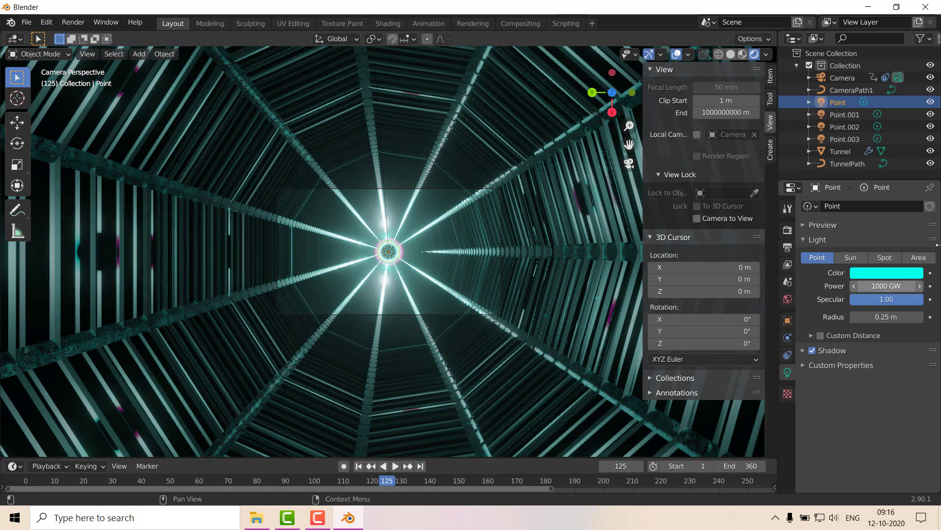
Step: Set the red point light Point.001's power to 1000 GW
{"action": "left_click", "coordinate": [862, 114]}
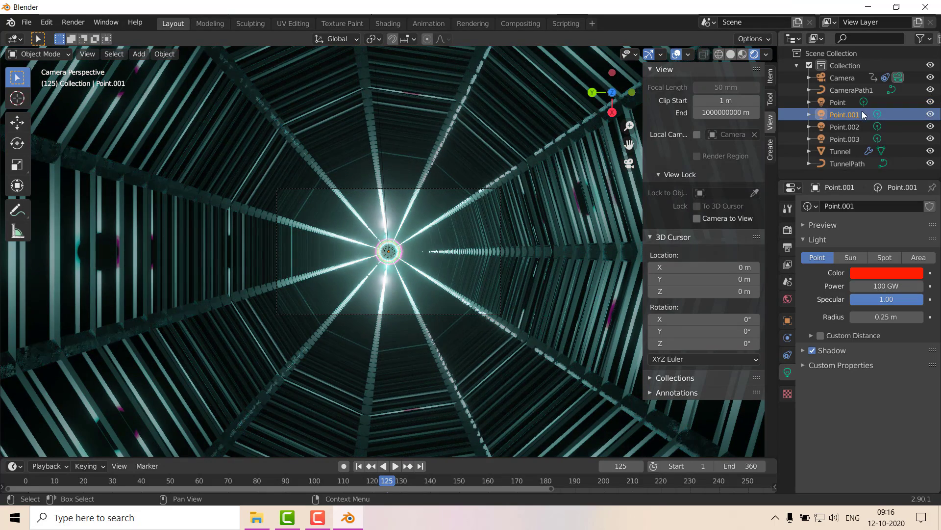
{"action": "left_click", "coordinate": [887, 286]}
{"action": "type", "text": "1000GW"}
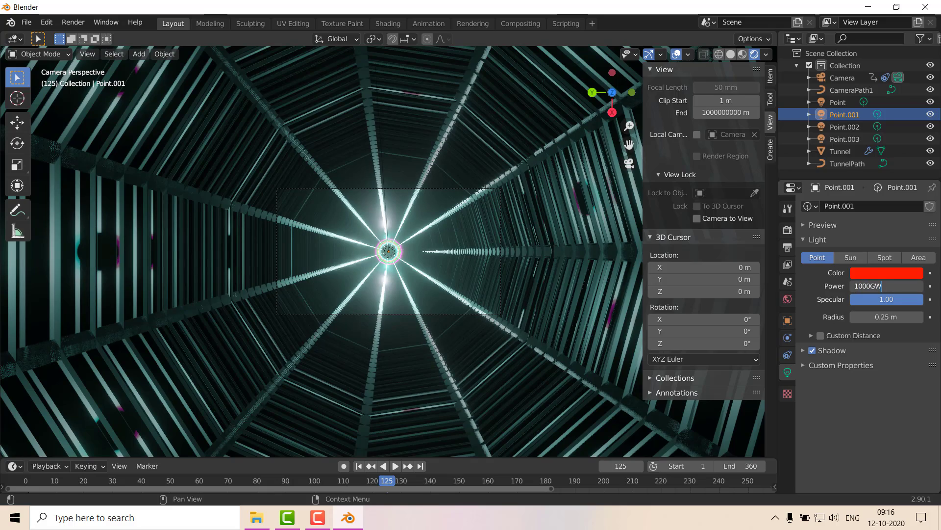
{"action": "key", "text": "Return"}
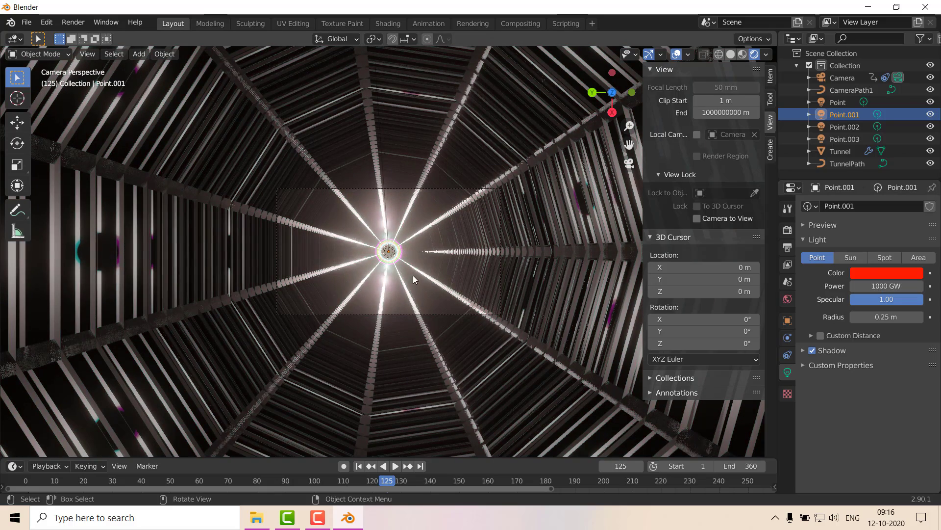
Step: Inspect the tunnel from outside in solid shading, then select TunnelPath and open its modifiers
{"action": "middle_click_drag", "start_coordinate": [408, 329], "coordinate": [401, 170]}
{"action": "key", "text": "z"}
{"action": "left_click", "coordinate": [505, 174]}
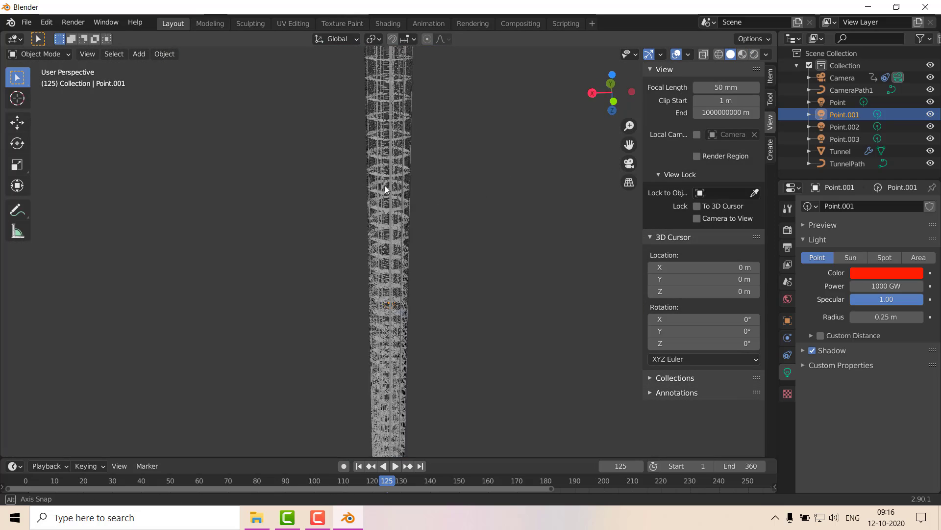
{"action": "left_click", "coordinate": [391, 173]}
{"action": "middle_click_drag", "start_coordinate": [593, 215], "coordinate": [615, 179]}
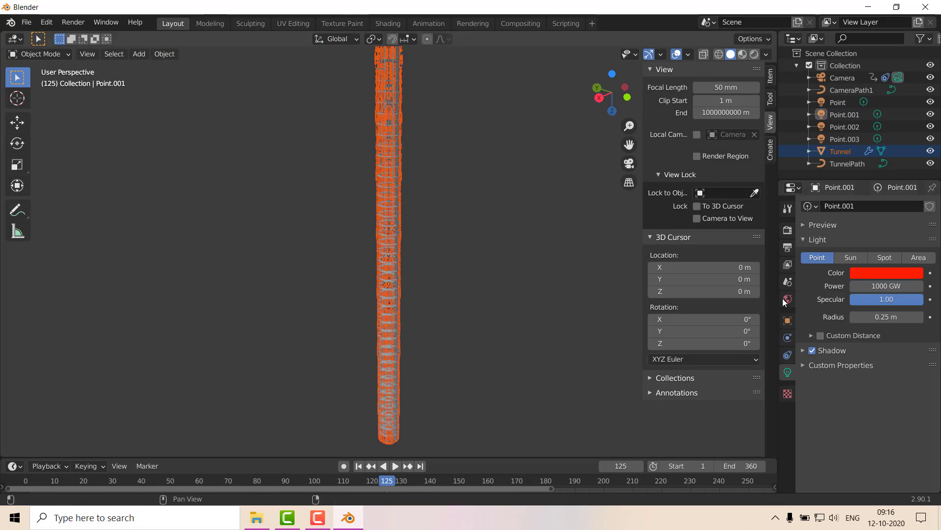
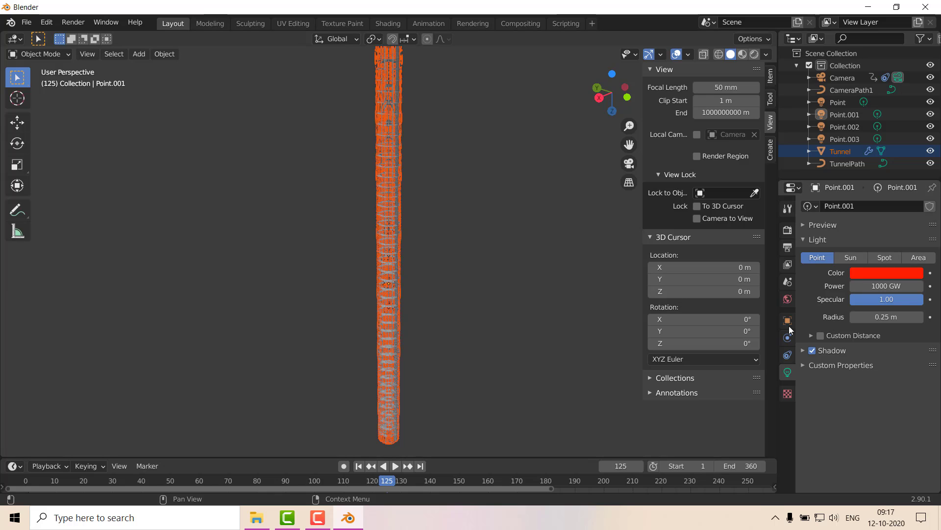
{"action": "left_click", "coordinate": [385, 294]}
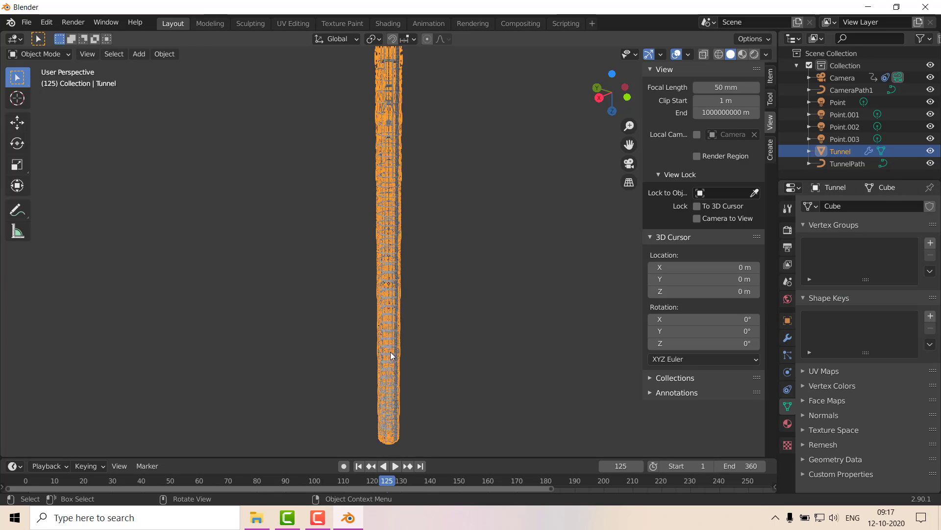
{"action": "left_click", "coordinate": [390, 410], "text": "shift"}
{"action": "left_click", "coordinate": [390, 410], "text": "shift"}
{"action": "middle_click_drag", "start_coordinate": [379, 198], "coordinate": [416, 139]}
{"action": "left_click", "coordinate": [408, 111]}
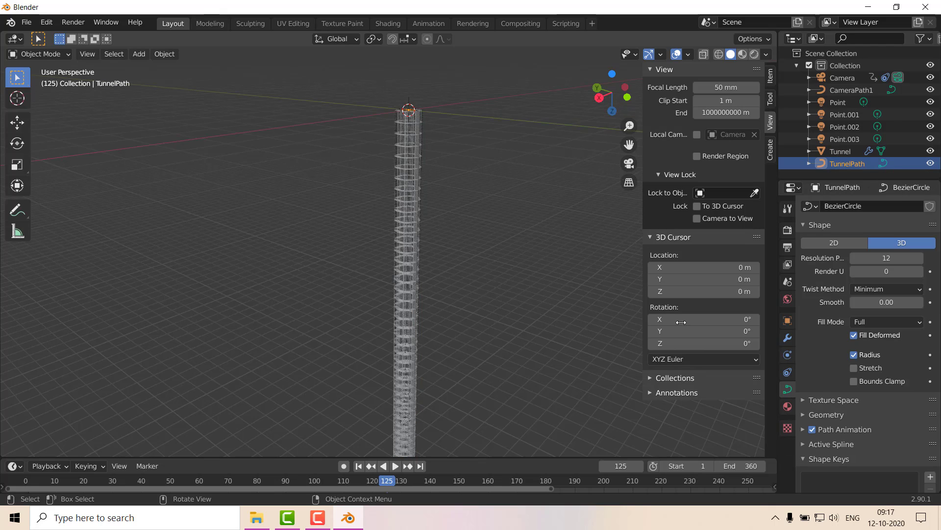
{"action": "left_click", "coordinate": [788, 338]}
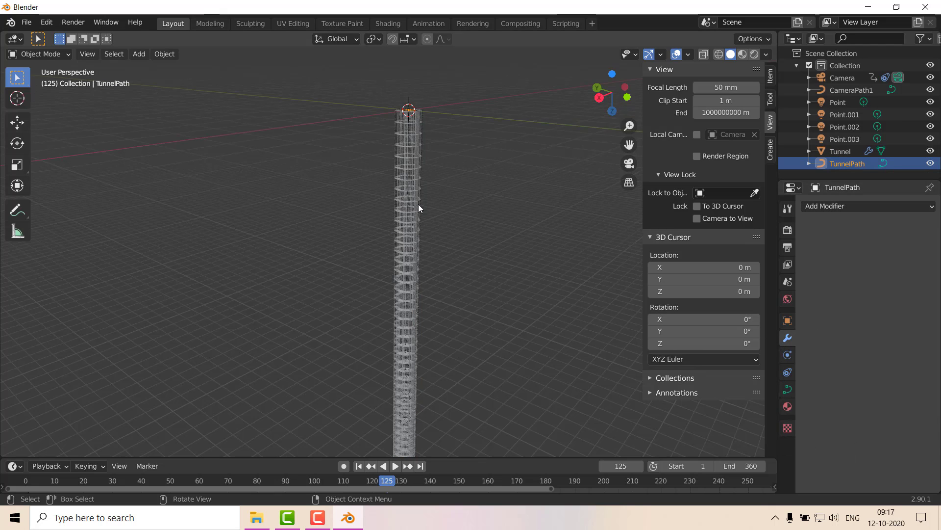
Step: Select the Tunnel object to show its modifiers and examine its wireframe up close
{"action": "middle_click_drag", "start_coordinate": [419, 204], "coordinate": [442, 254]}
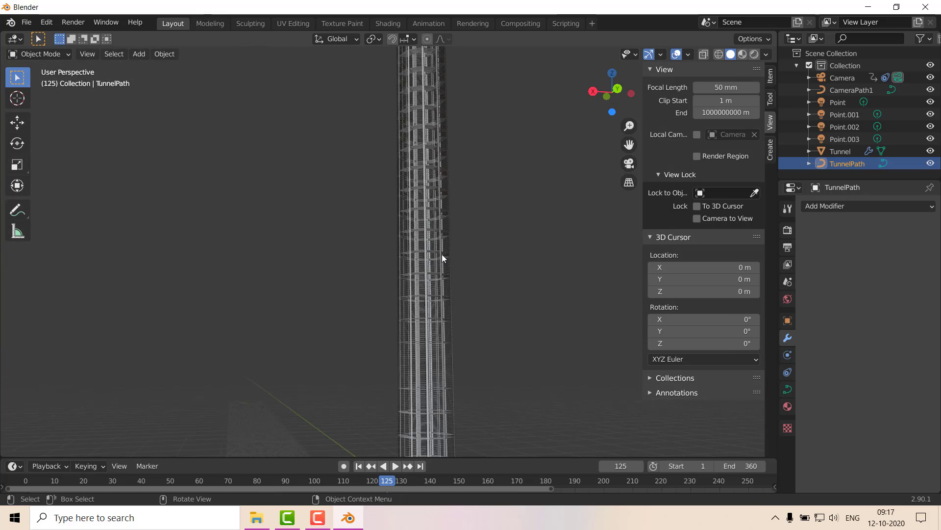
{"action": "left_click", "coordinate": [446, 217]}
{"action": "middle_click_drag", "start_coordinate": [469, 283], "coordinate": [479, 324]}
{"action": "scroll", "coordinate": [517, 257], "scroll_direction": "up", "scroll_amount": 8}
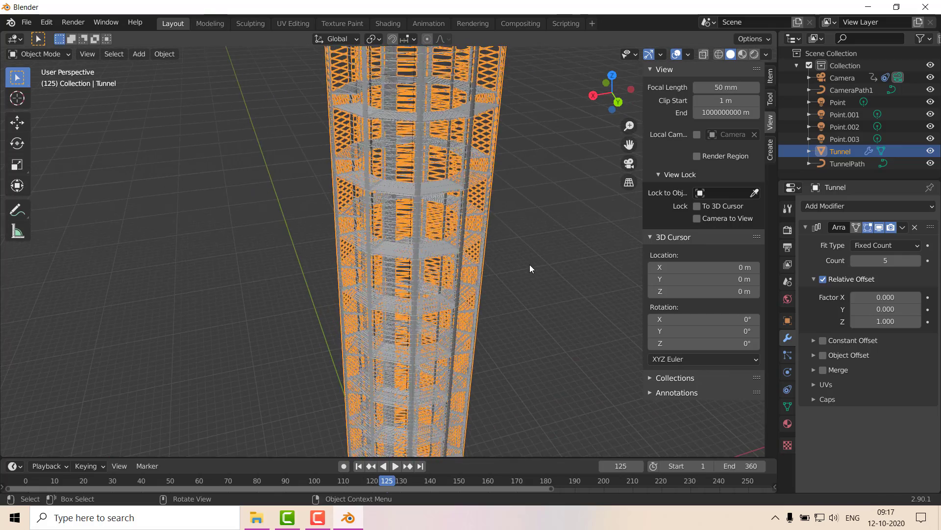
{"action": "mouse_move", "coordinate": [530, 263]}
{"action": "middle_mouse_down"}
{"action": "mouse_move", "coordinate": [516, 224]}
{"action": "mouse_move", "coordinate": [348, 266]}
{"action": "mouse_move", "coordinate": [360, 230]}
{"action": "middle_mouse_up"}
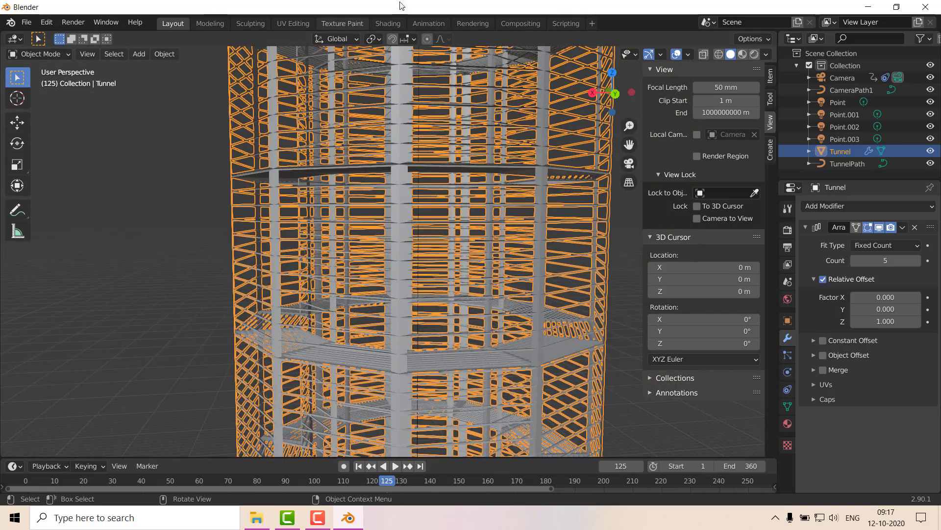
Step: Switch to the Shading workspace and change the tunnel material's base color to cyan
{"action": "left_click", "coordinate": [385, 23]}
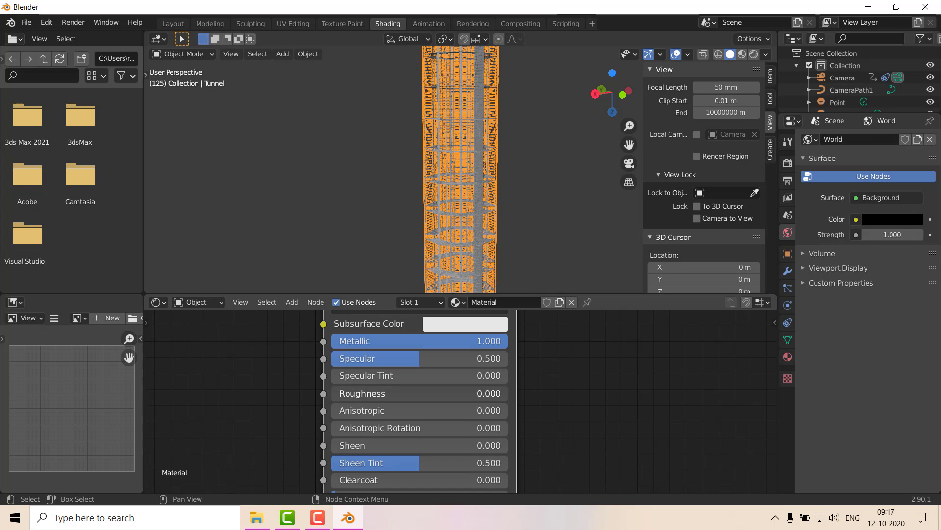
{"action": "scroll", "coordinate": [443, 427], "scroll_direction": "up", "scroll_amount": 5, "text": "shift"}
{"action": "left_click", "coordinate": [467, 366]}
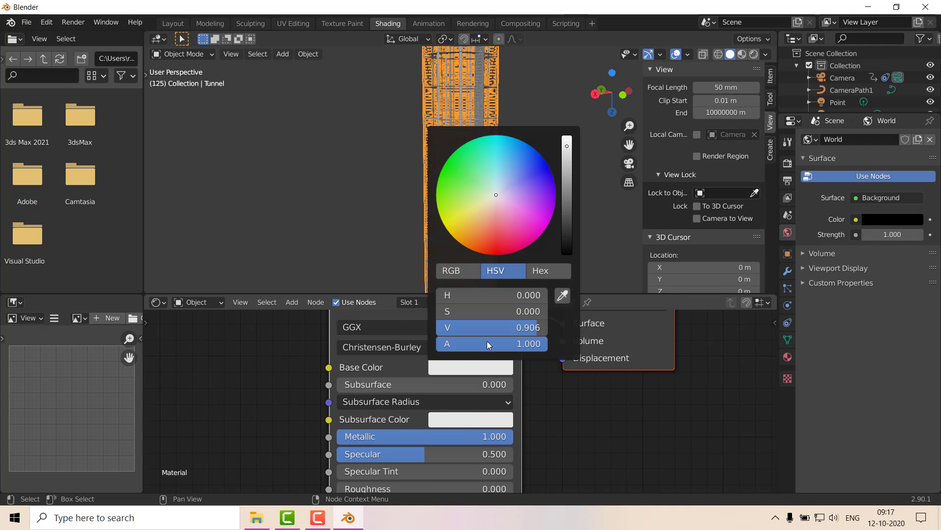
{"action": "left_click_drag", "start_coordinate": [488, 146], "coordinate": [503, 136]}
Step: Check the cyan tunnel material in rendered shading from outside and through the camera
{"action": "key", "text": "z"}
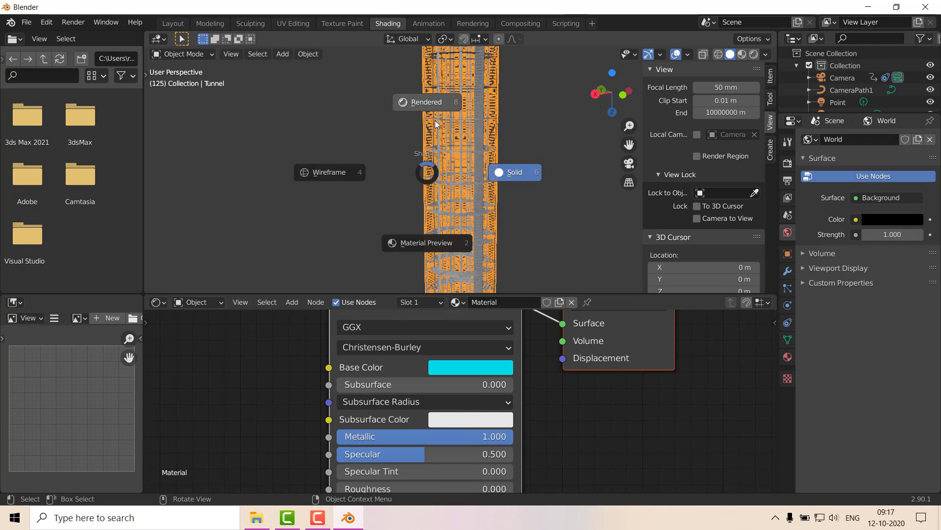
{"action": "left_click", "coordinate": [464, 164]}
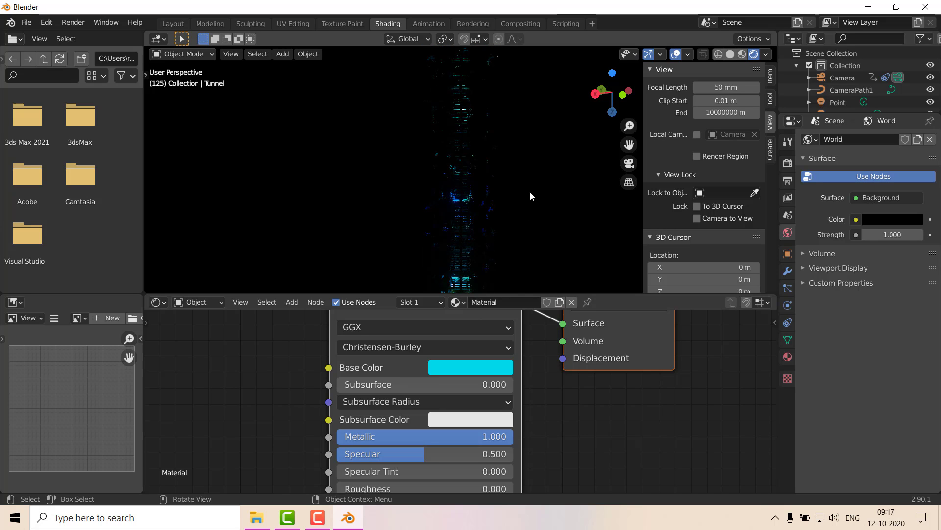
{"action": "middle_click_drag", "start_coordinate": [532, 194], "coordinate": [481, 190]}
{"action": "key", "text": "KP_0"}
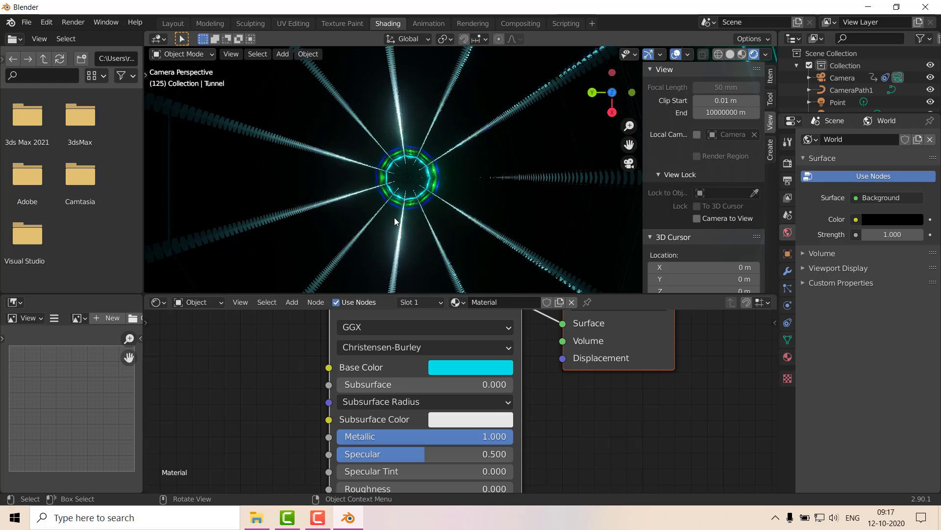
{"action": "middle_click_drag", "start_coordinate": [452, 192], "coordinate": [472, 260]}
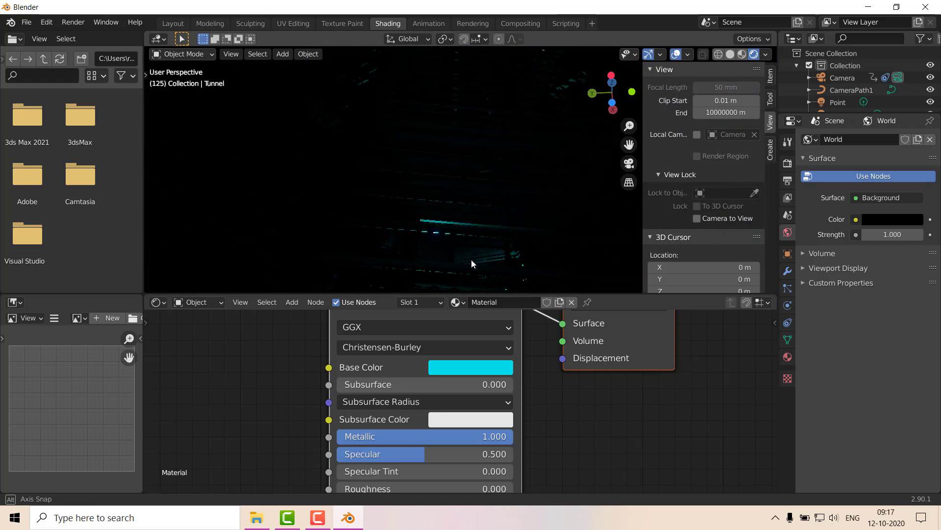
Step: Return to the Layout workspace in solid shading and set the magenta point light Point.003's power to 1000 GW
{"action": "key", "text": "z"}
{"action": "left_click", "coordinate": [514, 263]}
{"action": "left_click", "coordinate": [173, 23]}
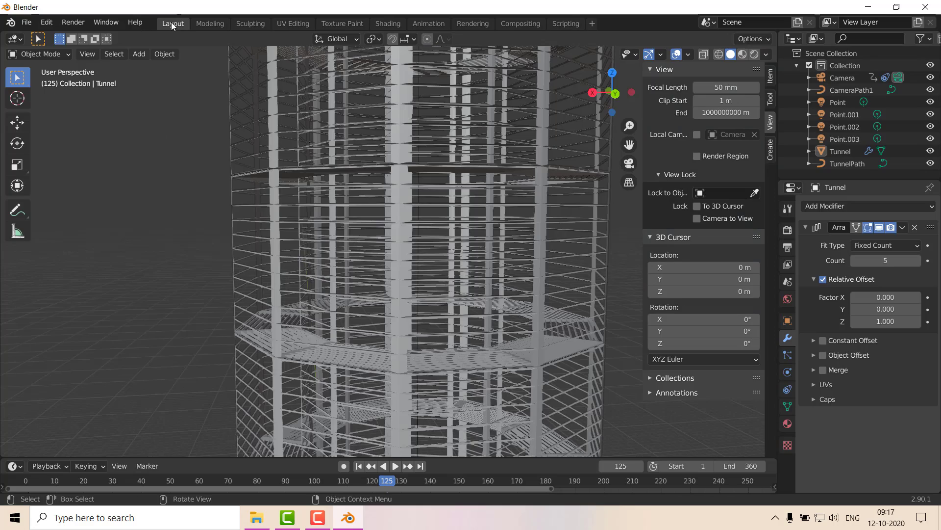
{"action": "scroll", "coordinate": [401, 316], "scroll_direction": "down", "scroll_amount": 4}
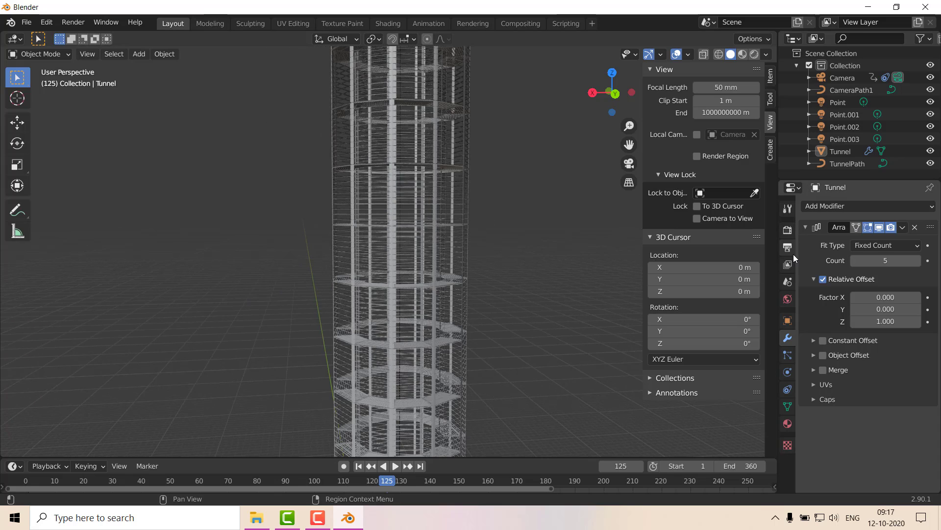
{"action": "left_click", "coordinate": [843, 139]}
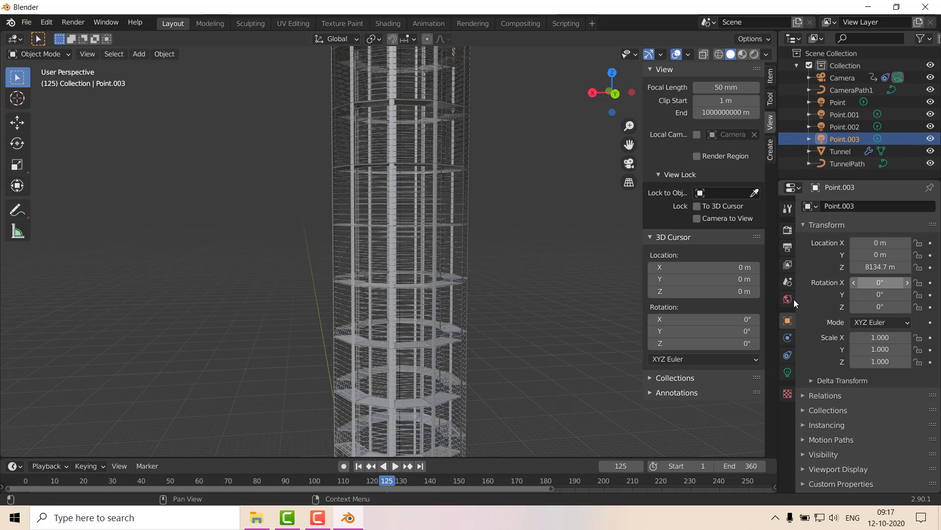
{"action": "left_click", "coordinate": [788, 298]}
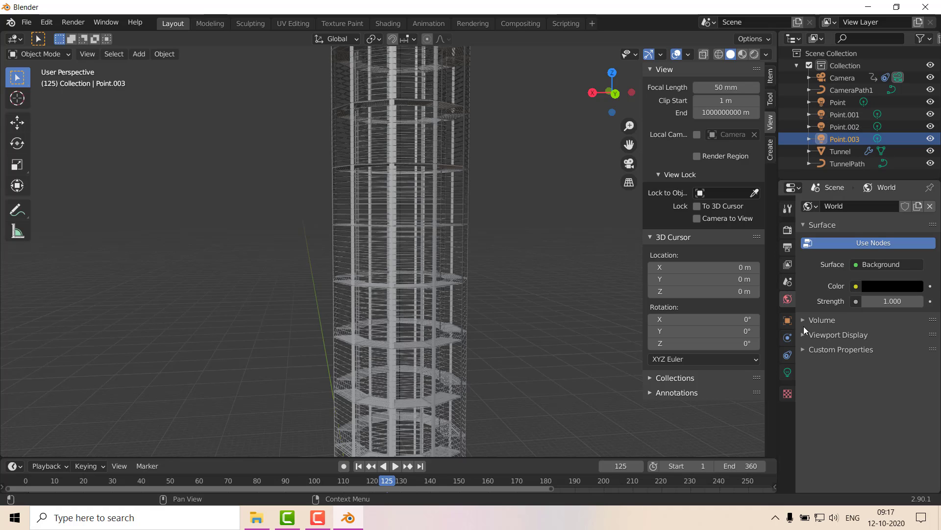
{"action": "left_click", "coordinate": [788, 372]}
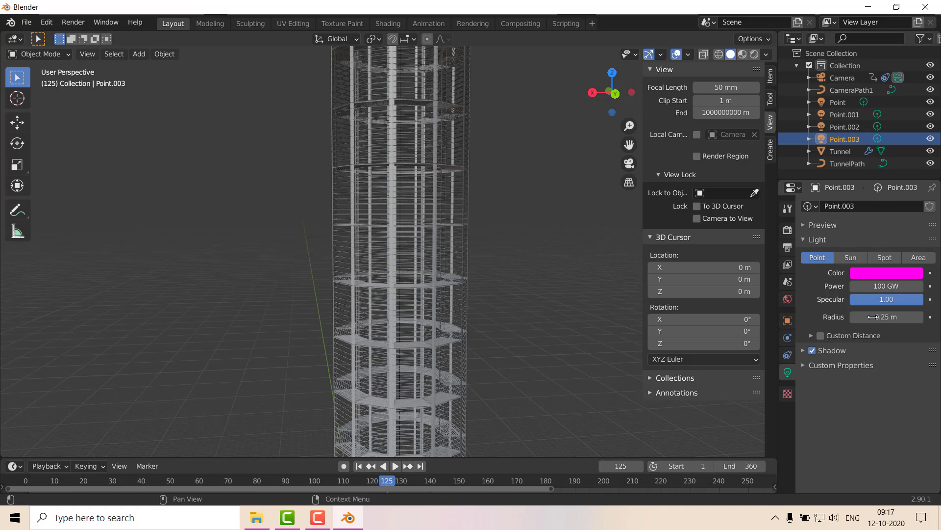
{"action": "left_click", "coordinate": [884, 272]}
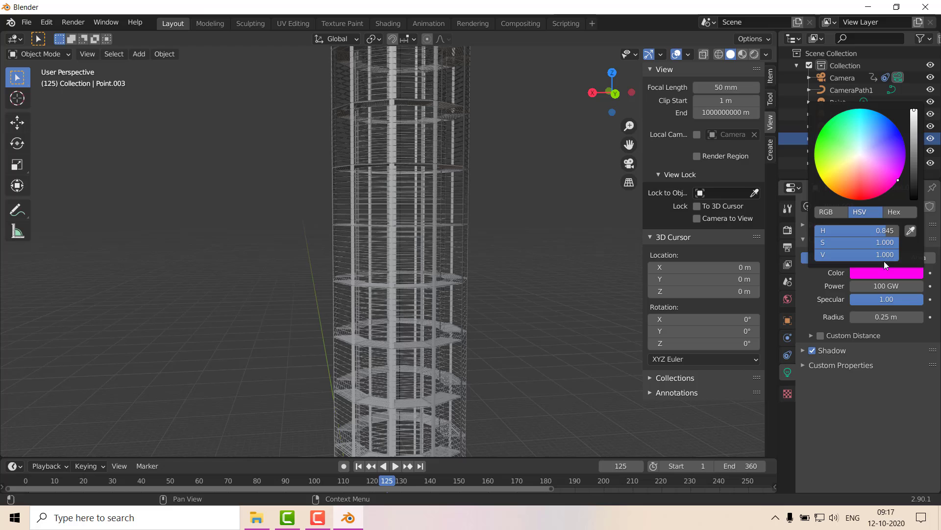
{"action": "left_click", "coordinate": [864, 285]}
{"action": "type", "text": "100"}
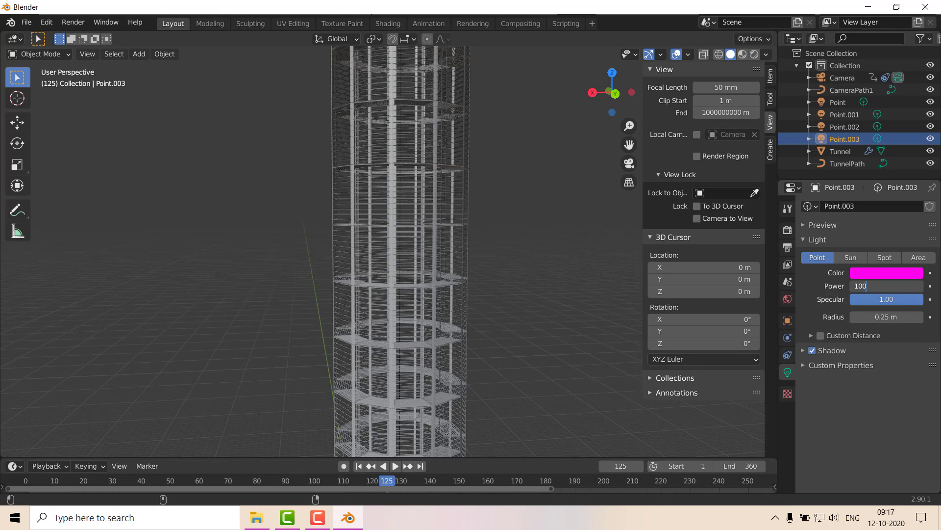
{"action": "type", "text": "0G"}
{"action": "key", "text": "Return"}
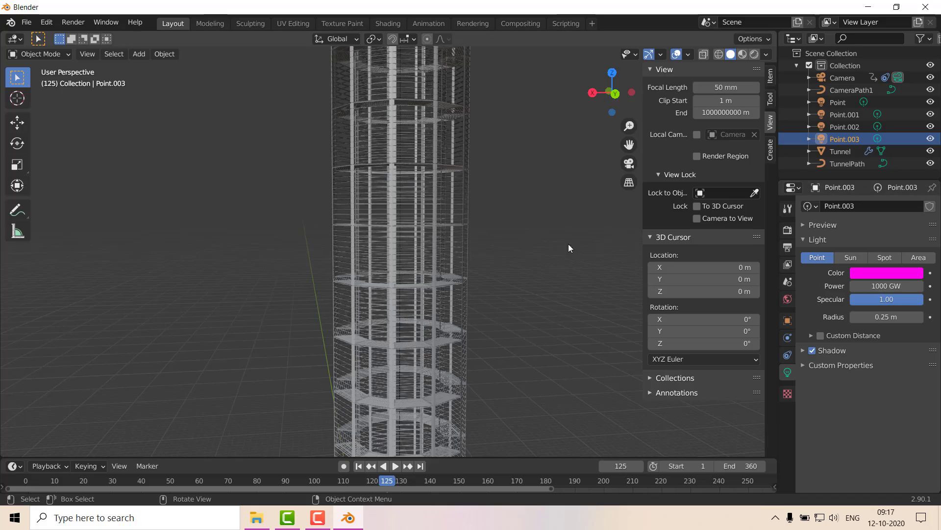
Step: Check the tunnel lighting in rendered shading, then return to solid shading and examine the whole tunnel from outside
{"action": "key", "text": "z"}
{"action": "left_click", "coordinate": [557, 181]}
{"action": "middle_click_drag", "start_coordinate": [488, 293], "coordinate": [354, 194]}
{"action": "key", "text": "z"}
{"action": "left_click", "coordinate": [433, 206]}
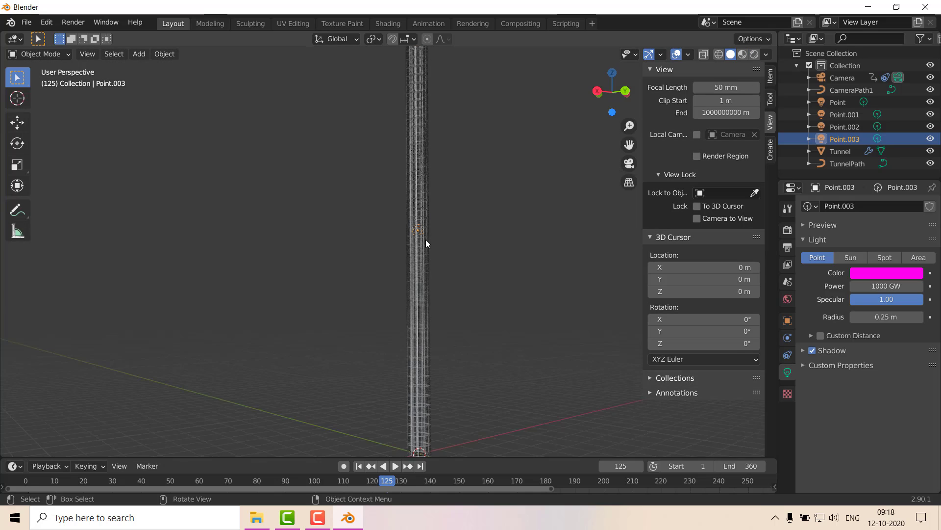
{"action": "mouse_move", "coordinate": [425, 239]}
{"action": "middle_mouse_down"}
{"action": "mouse_move", "coordinate": [413, 340]}
{"action": "mouse_move", "coordinate": [432, 334]}
{"action": "middle_mouse_up"}
{"action": "scroll", "coordinate": [419, 337], "scroll_direction": "down", "scroll_amount": 4}
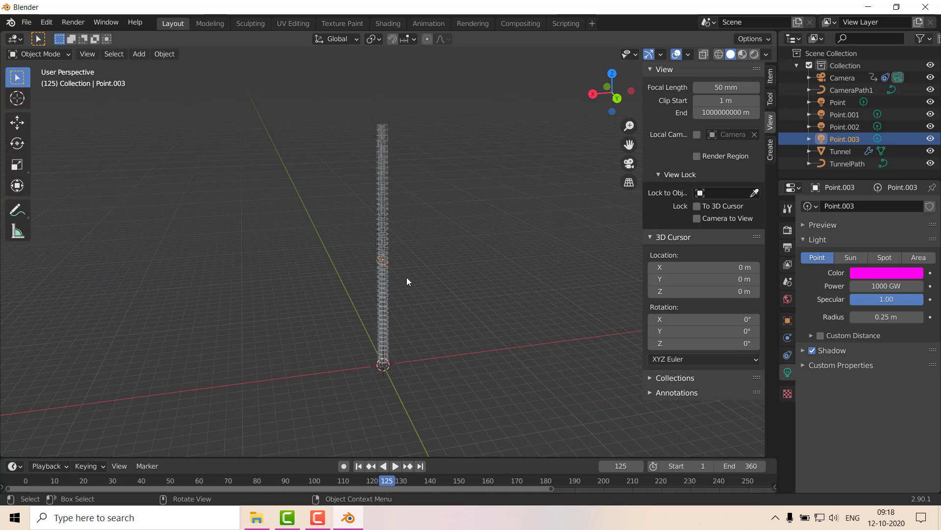
{"action": "scroll", "coordinate": [407, 277], "scroll_direction": "up", "scroll_amount": 4}
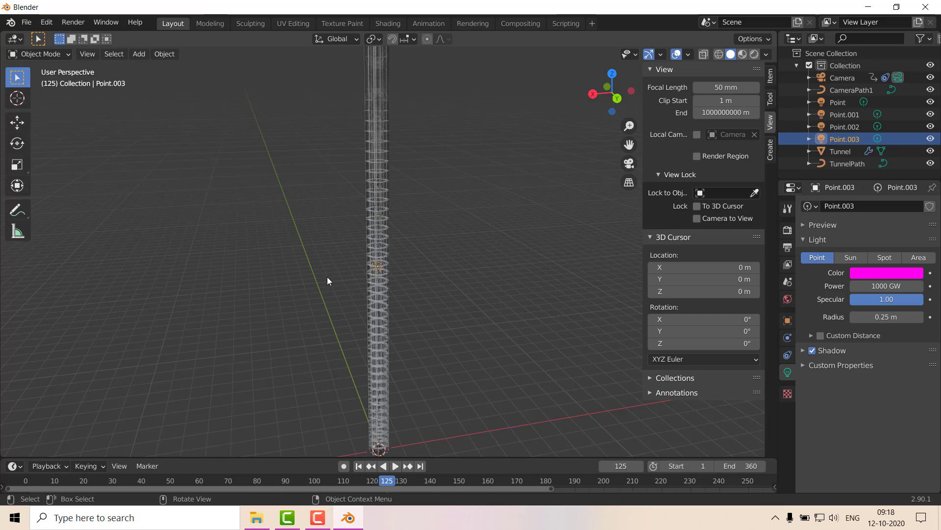
{"action": "middle_click_drag", "start_coordinate": [321, 295], "coordinate": [287, 294]}
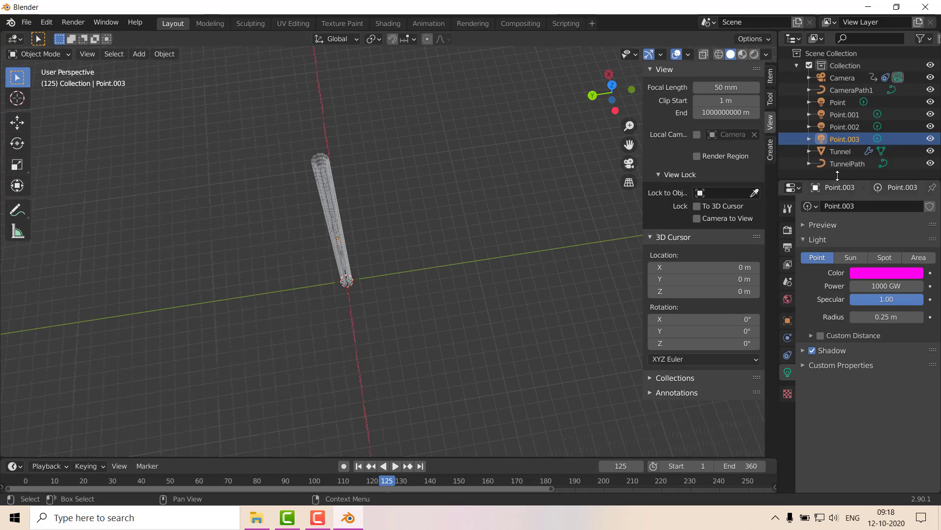
Step: Duplicate the four point lights, Point to Point.003, and move the copies about 4492.8 m up the tunnel along Z
{"action": "left_click_drag", "start_coordinate": [884, 123], "coordinate": [839, 101]}
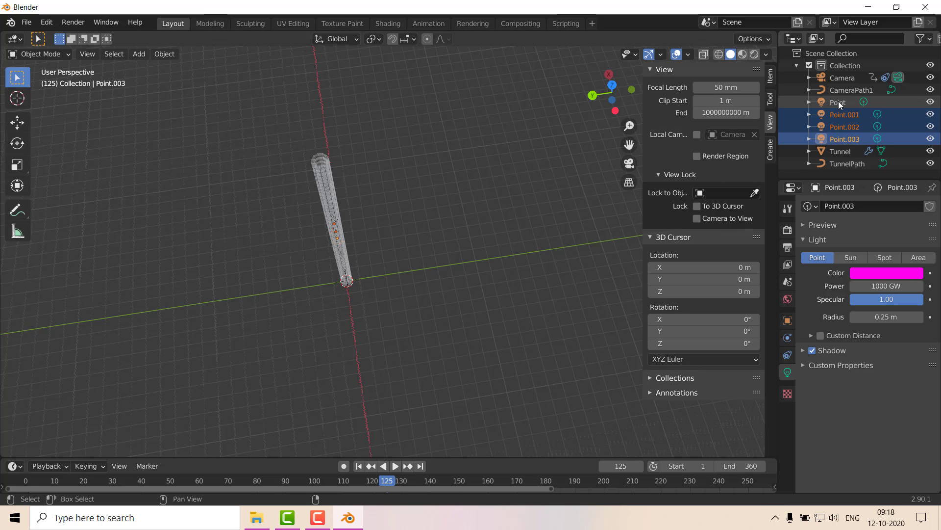
{"action": "middle_click_drag", "start_coordinate": [304, 196], "coordinate": [454, 239]}
{"action": "key", "text": "shift+d"}
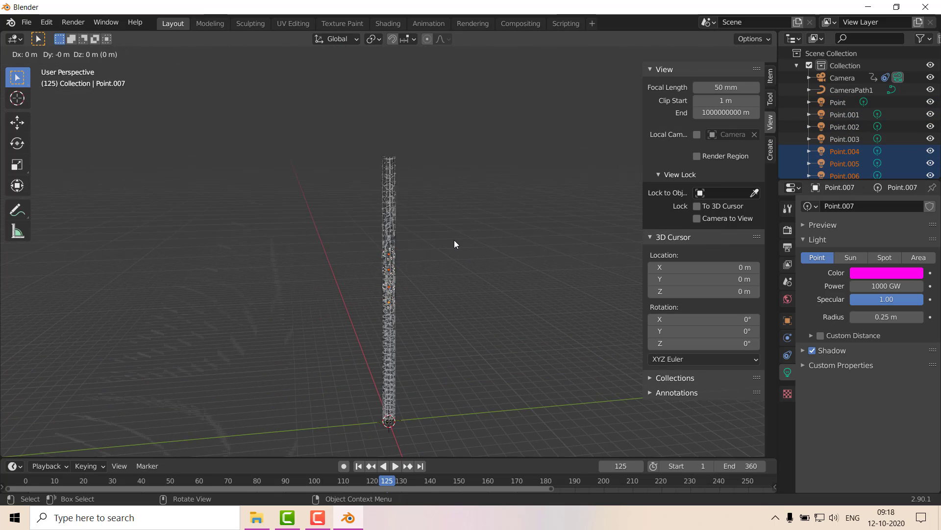
{"action": "key", "text": "z"}
{"action": "left_click", "coordinate": [460, 168]}
Step: Duplicate the four selected point lights again and move the copies about -39940 m along Z
{"action": "key", "text": "shift+d"}
{"action": "key", "text": "z"}
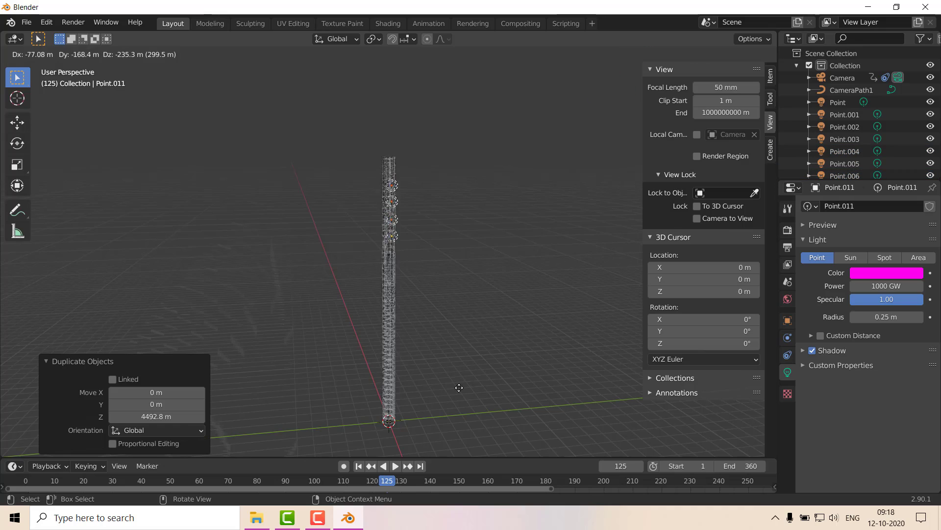
{"action": "left_click", "coordinate": [482, 314]}
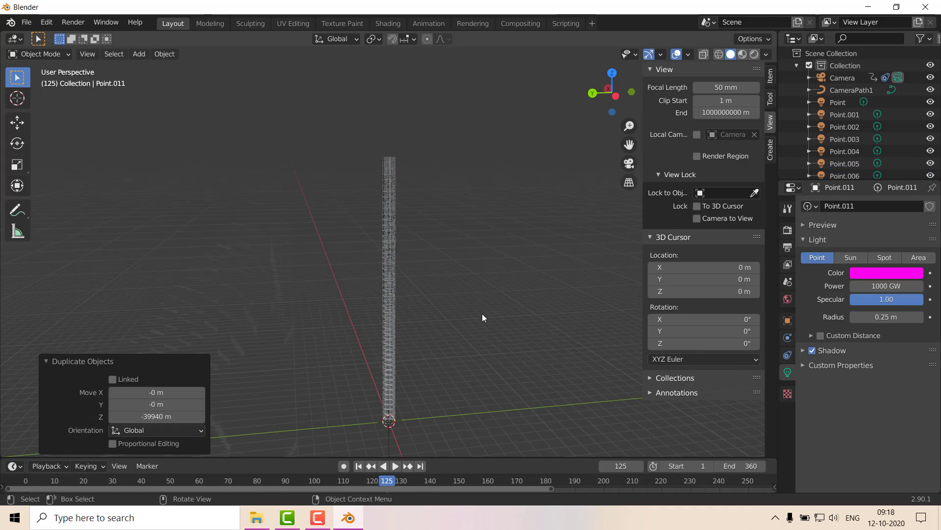
Step: Play the tunnel animation through the camera in rendered shading with the sidebar hidden, and stop playback after checking the lighting
{"action": "scroll", "coordinate": [481, 313], "scroll_direction": "up", "scroll_amount": 5}
{"action": "key", "text": "KP_0"}
{"action": "key", "text": "z"}
{"action": "left_click", "coordinate": [488, 286]}
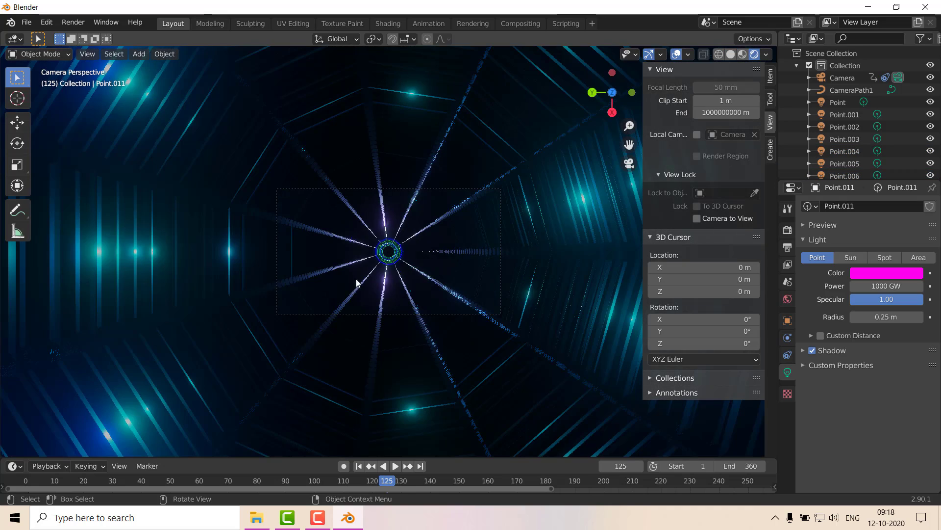
{"action": "key", "text": "space"}
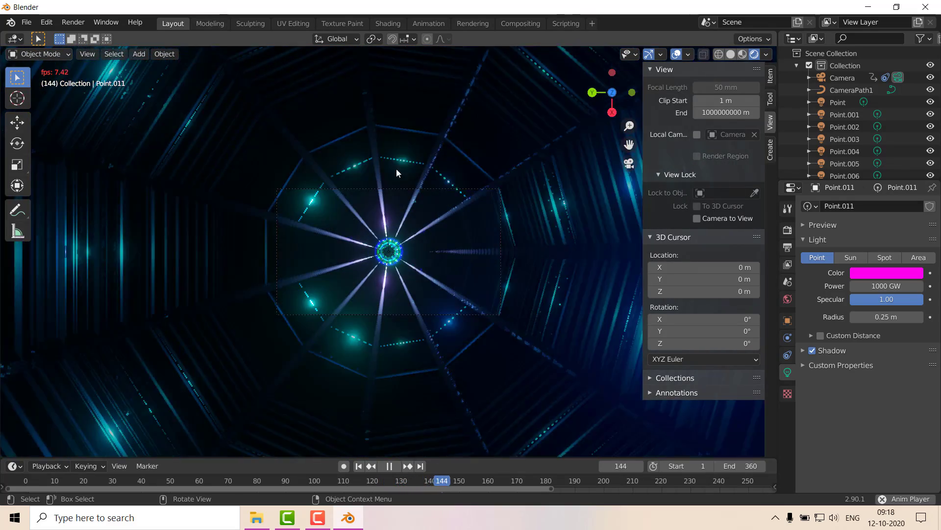
{"action": "key", "text": "n"}
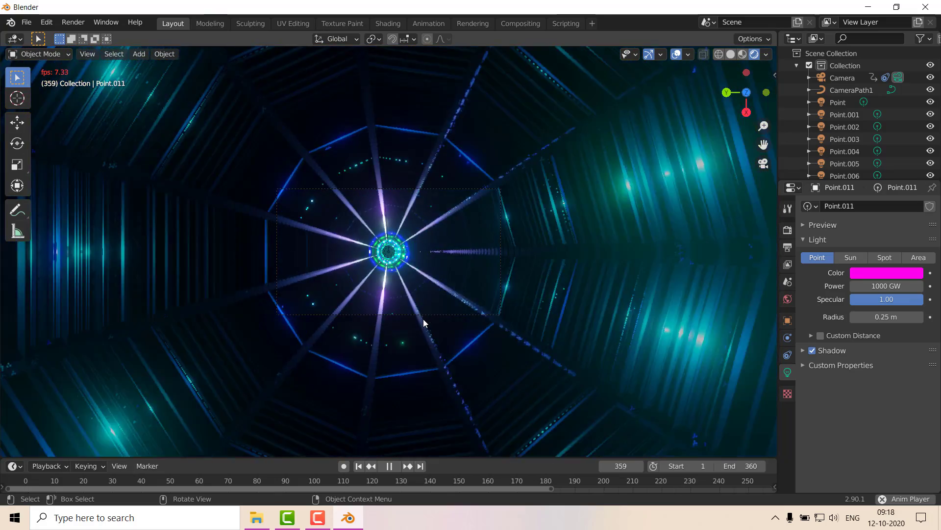
{"action": "middle_click_drag", "start_coordinate": [423, 319], "coordinate": [395, 318]}
{"action": "key", "text": "KP_0"}
{"action": "scroll", "coordinate": [337, 242], "scroll_direction": "down", "scroll_amount": 1}
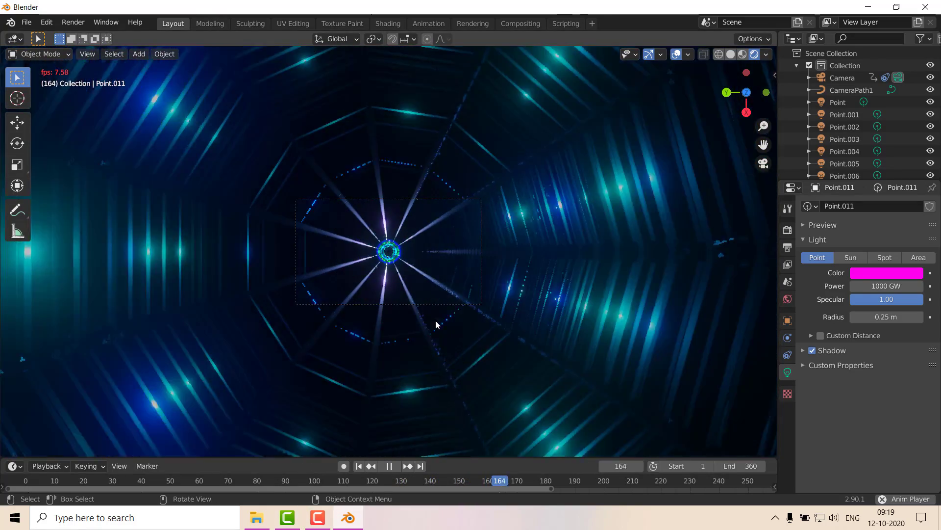
{"action": "key", "text": "space"}
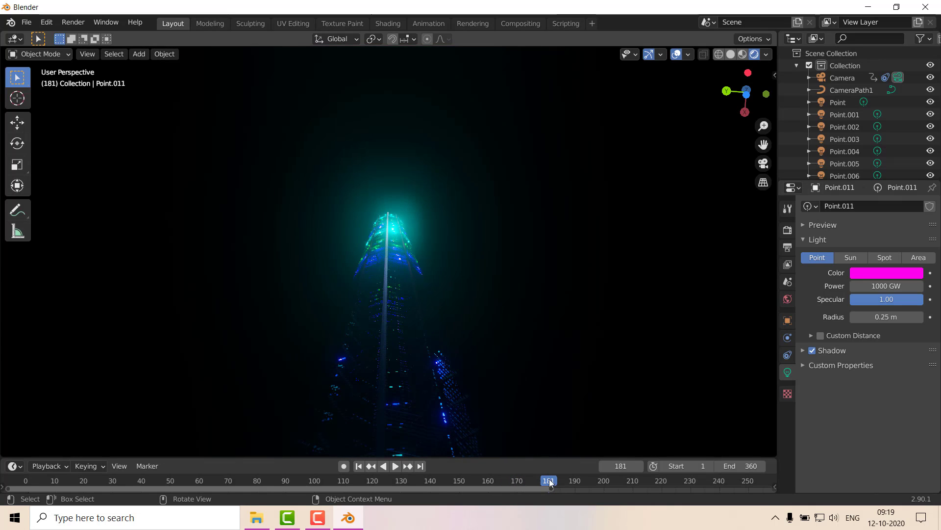
Step: Return the animation to frame 1 and show the camera view in solid shading
{"action": "left_click", "coordinate": [358, 466]}
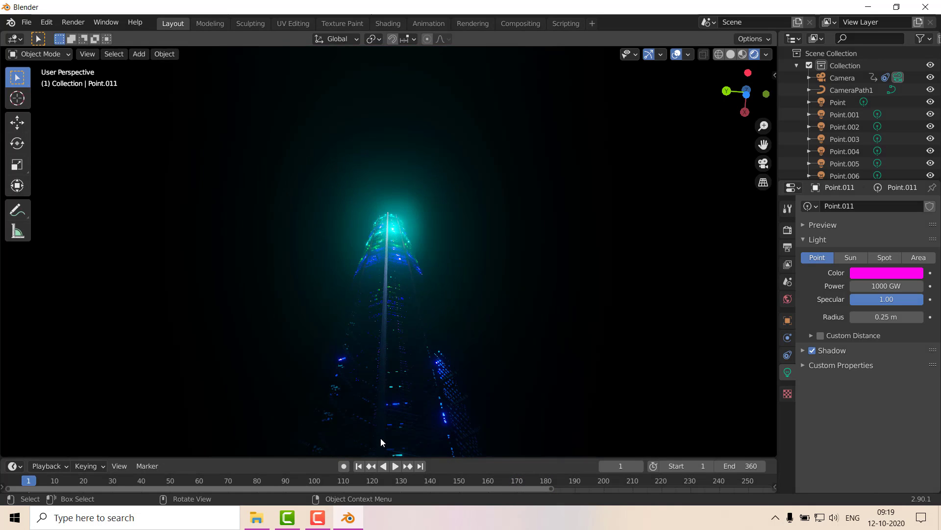
{"action": "key", "text": "KP_0"}
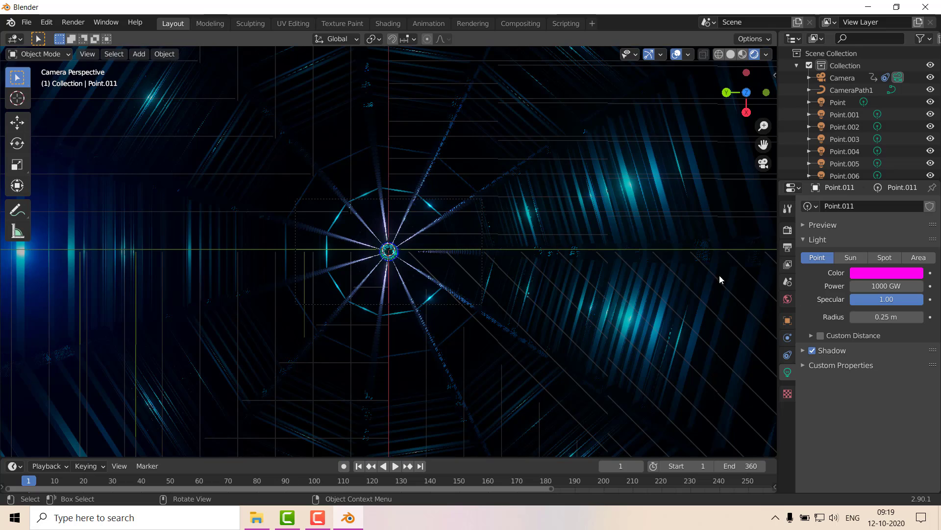
{"action": "key", "text": "z"}
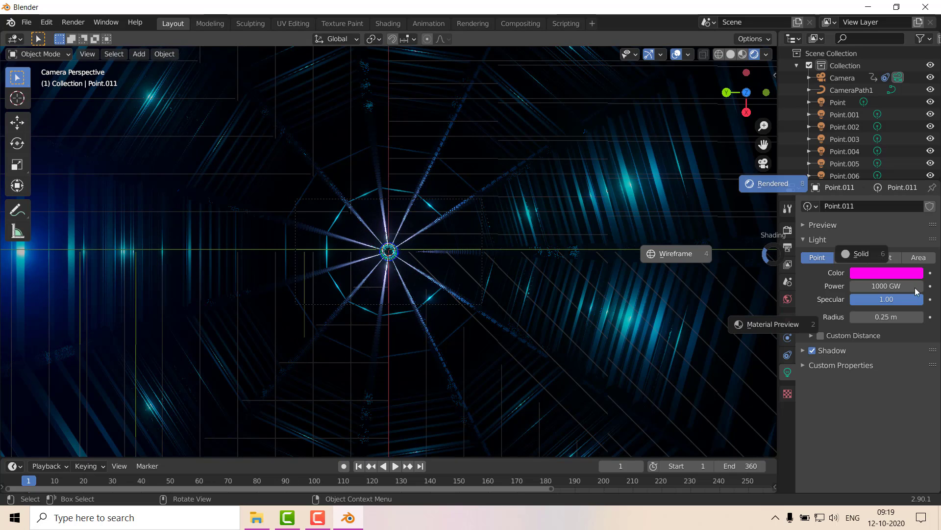
{"action": "left_click", "coordinate": [861, 256]}
Step: Set the render output path to the BlendDeskTop folder on the desktop
{"action": "left_click", "coordinate": [790, 247]}
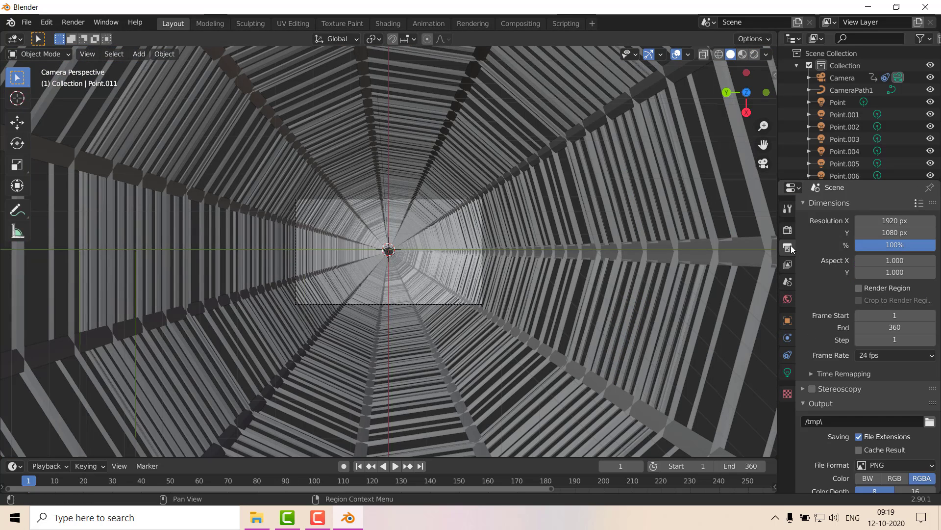
{"action": "left_click", "coordinate": [788, 230]}
{"action": "left_click", "coordinate": [788, 247]}
{"action": "scroll", "coordinate": [860, 406], "scroll_direction": "down", "scroll_amount": 3}
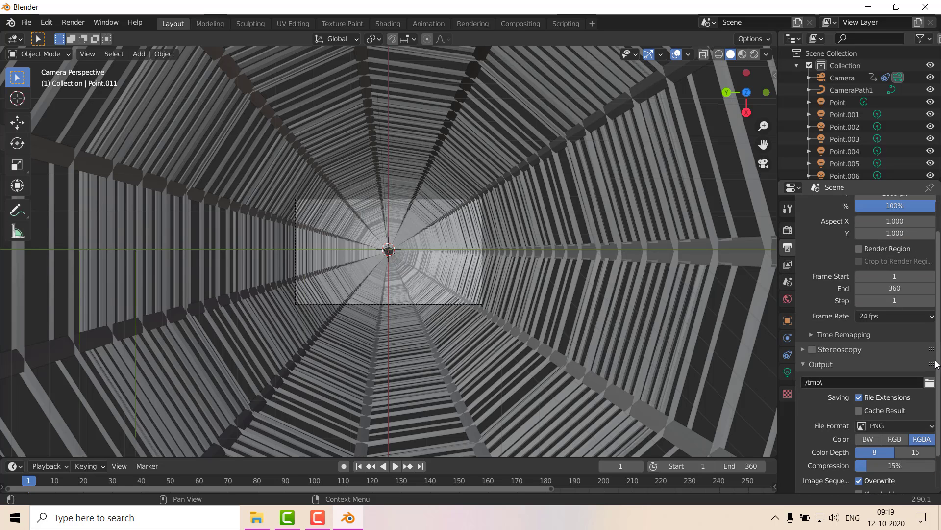
{"action": "left_click", "coordinate": [930, 382]}
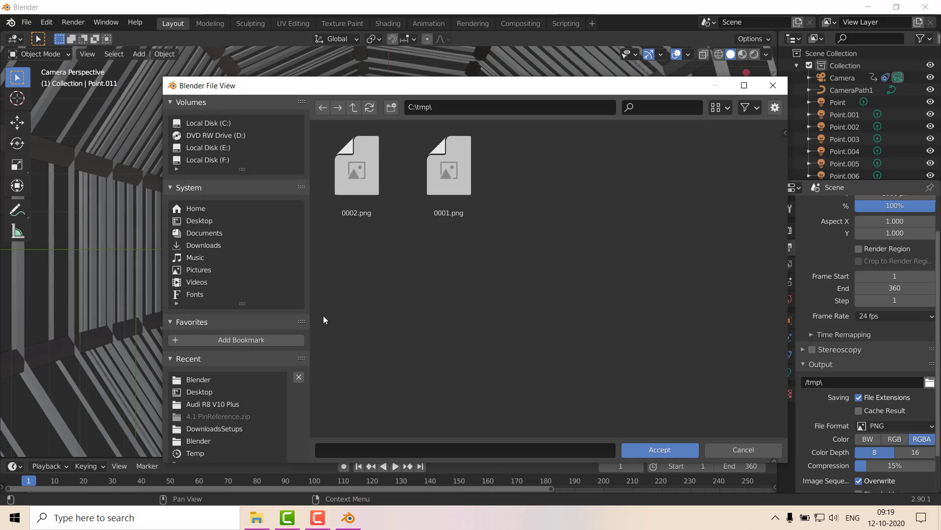
{"action": "scroll", "coordinate": [200, 372], "scroll_direction": "down", "scroll_amount": 3}
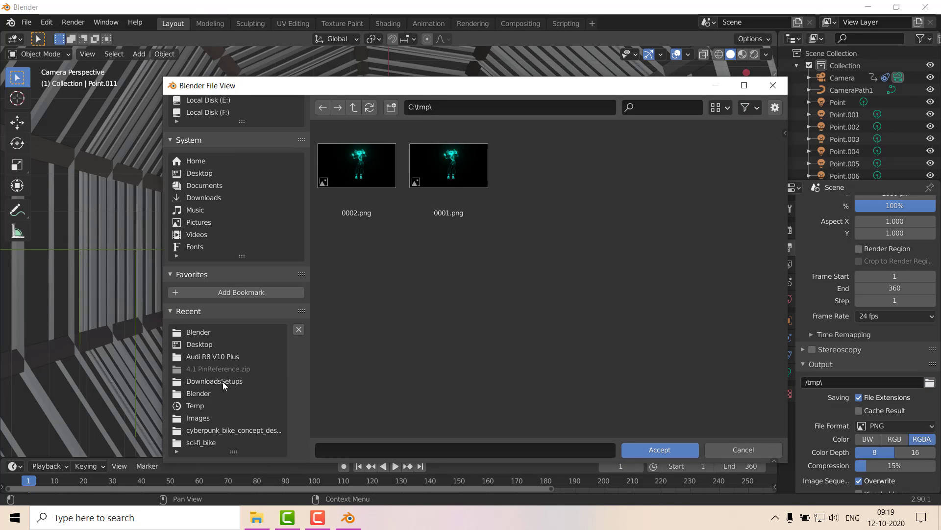
{"action": "left_click", "coordinate": [200, 185]}
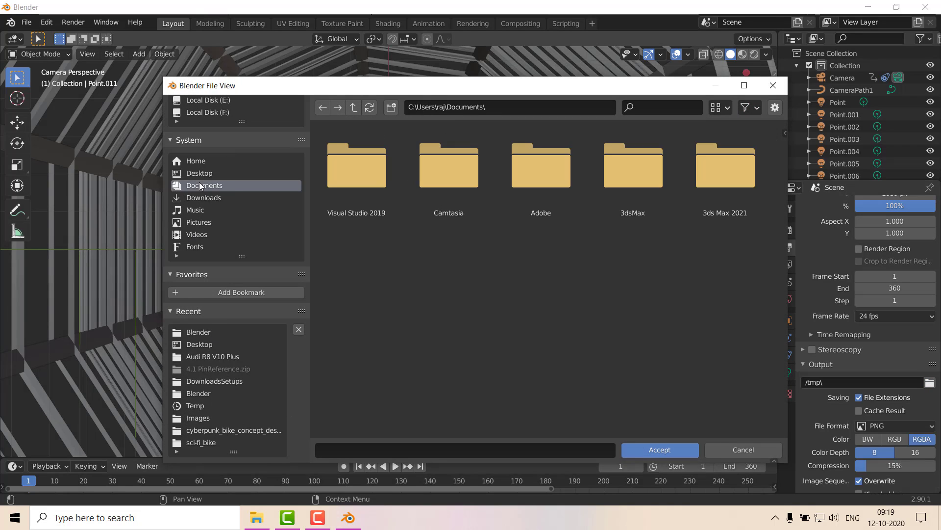
{"action": "left_click", "coordinate": [209, 171]}
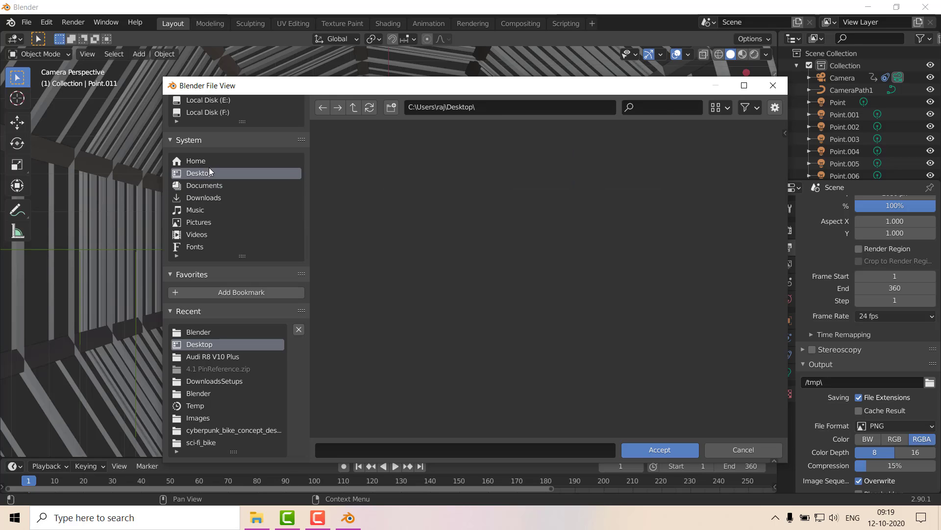
{"action": "left_click", "coordinate": [341, 189]}
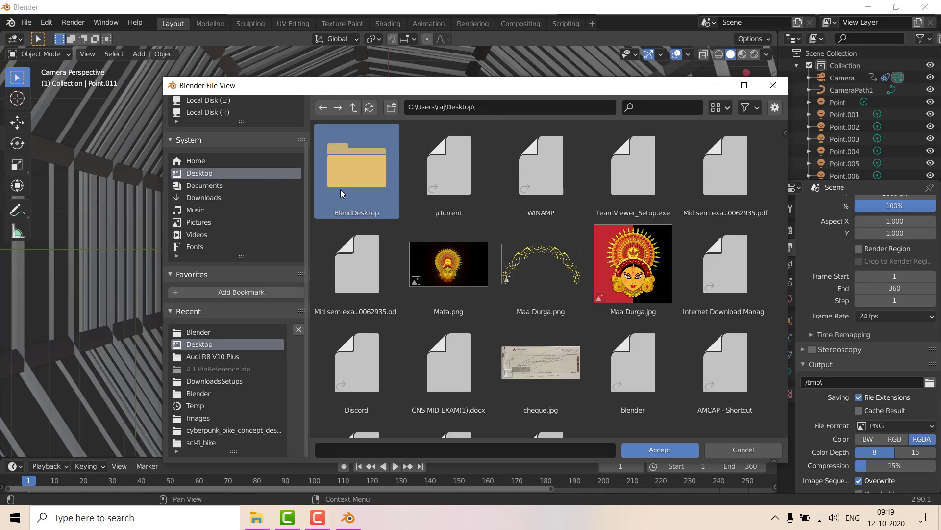
{"action": "left_click", "coordinate": [662, 449]}
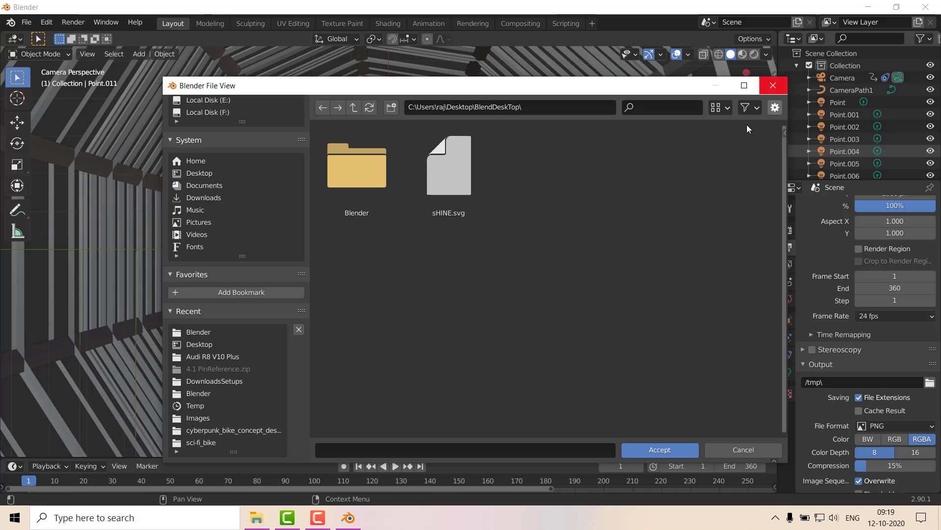
{"action": "left_click", "coordinate": [670, 455]}
Step: Examine the output settings for dimensions, frame range and file format, and expand the metadata options
{"action": "scroll", "coordinate": [894, 425], "scroll_direction": "down", "scroll_amount": 2}
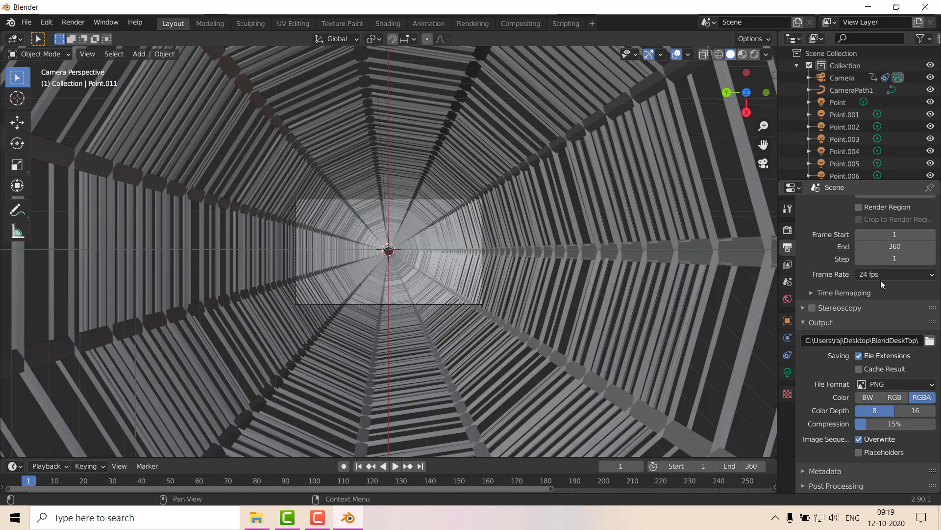
{"action": "scroll", "coordinate": [897, 392], "scroll_direction": "up", "scroll_amount": 1}
{"action": "scroll", "coordinate": [898, 442], "scroll_direction": "down", "scroll_amount": 1}
{"action": "scroll", "coordinate": [891, 357], "scroll_direction": "up", "scroll_amount": 3}
{"action": "scroll", "coordinate": [893, 405], "scroll_direction": "down", "scroll_amount": 2}
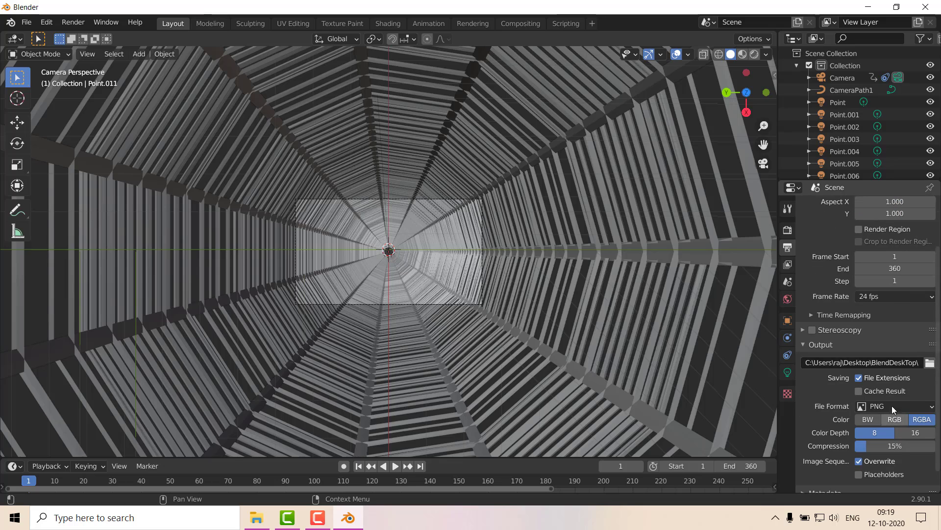
{"action": "scroll", "coordinate": [834, 392], "scroll_direction": "down", "scroll_amount": 1}
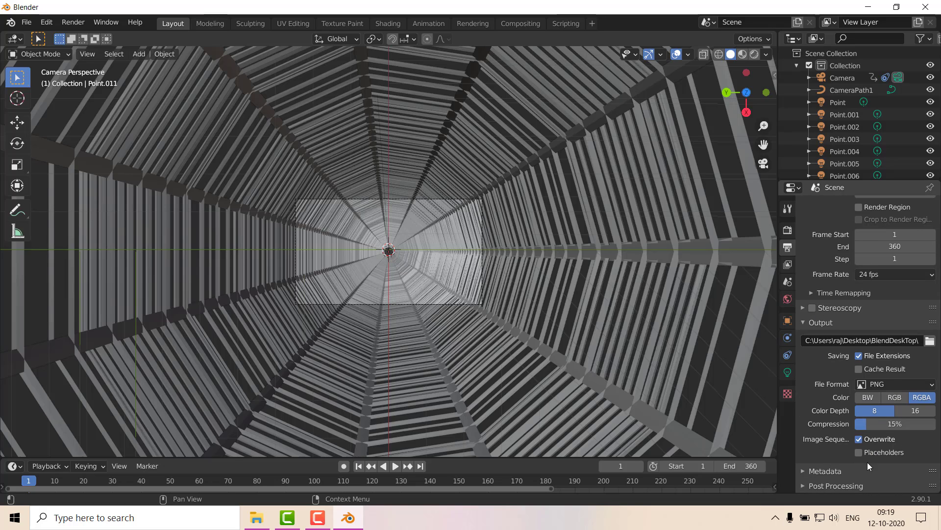
{"action": "left_click", "coordinate": [802, 469]}
{"action": "scroll", "coordinate": [834, 463], "scroll_direction": "down", "scroll_amount": 4}
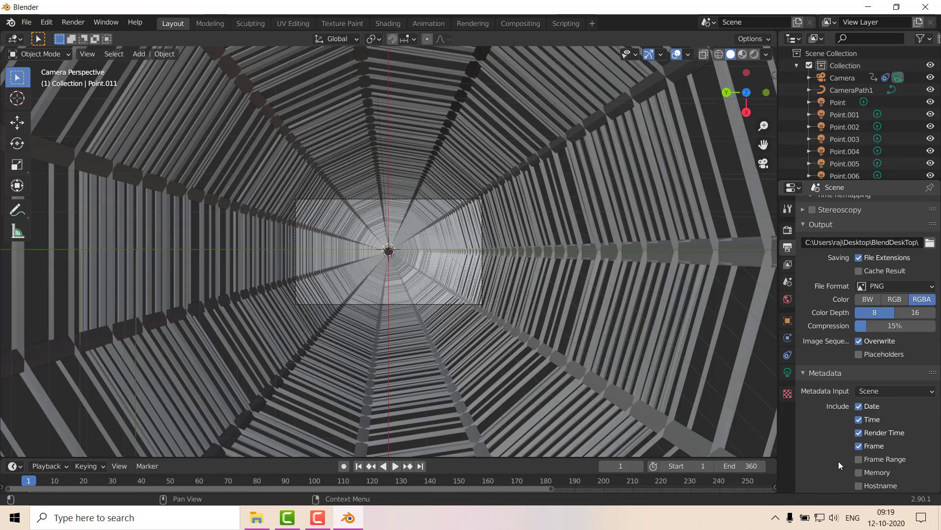
{"action": "scroll", "coordinate": [876, 365], "scroll_direction": "up", "scroll_amount": 7}
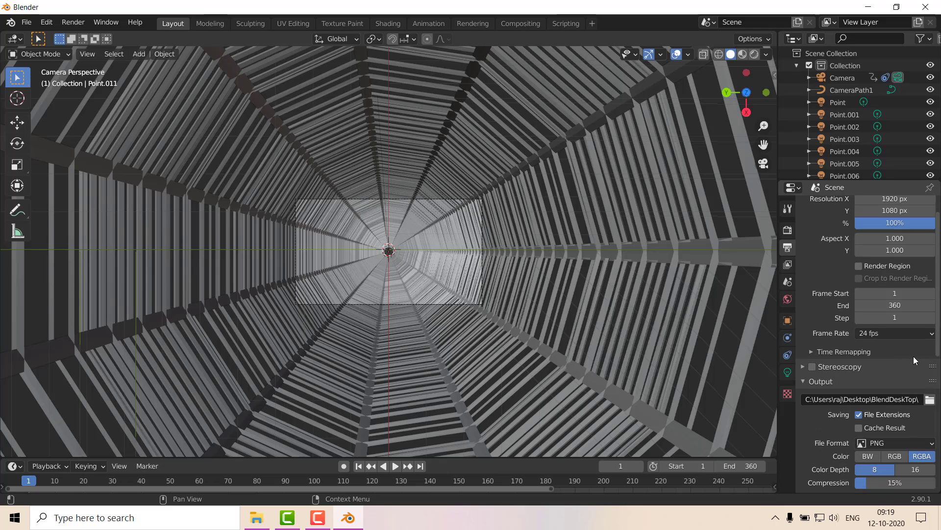
Step: Set the output file format to FFmpeg video and the encoding container to MPEG-4
{"action": "left_click", "coordinate": [883, 441]}
{"action": "left_click", "coordinate": [883, 376]}
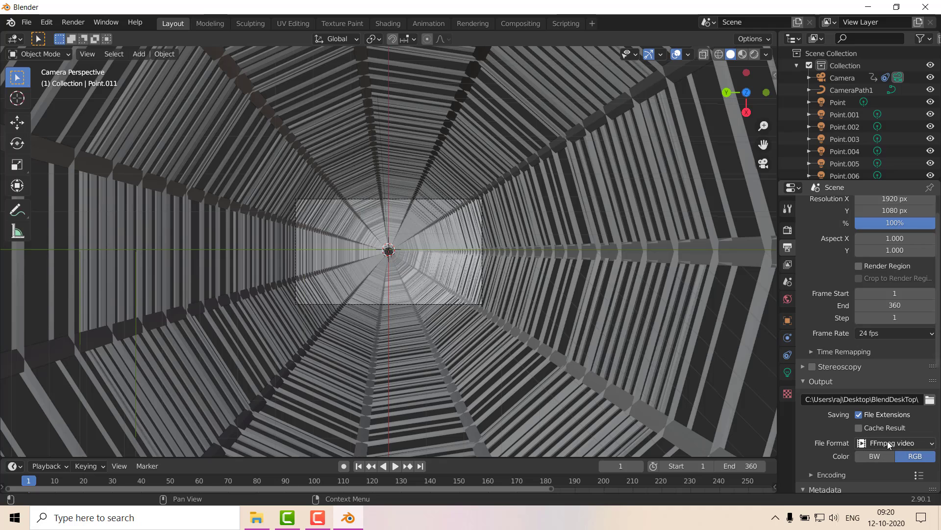
{"action": "scroll", "coordinate": [902, 451], "scroll_direction": "down", "scroll_amount": 3}
{"action": "left_click", "coordinate": [828, 416]}
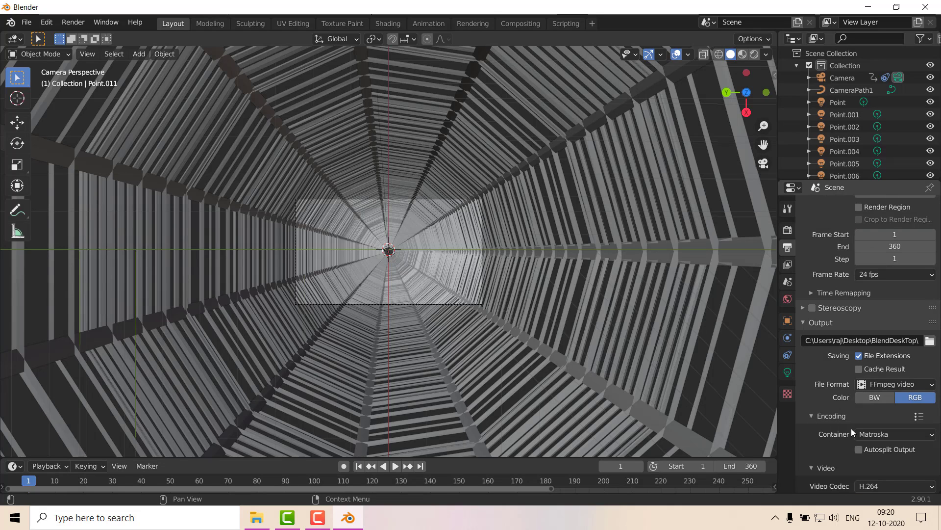
{"action": "left_click", "coordinate": [902, 436]}
{"action": "left_click", "coordinate": [887, 397]}
{"action": "scroll", "coordinate": [875, 452], "scroll_direction": "down", "scroll_amount": 2}
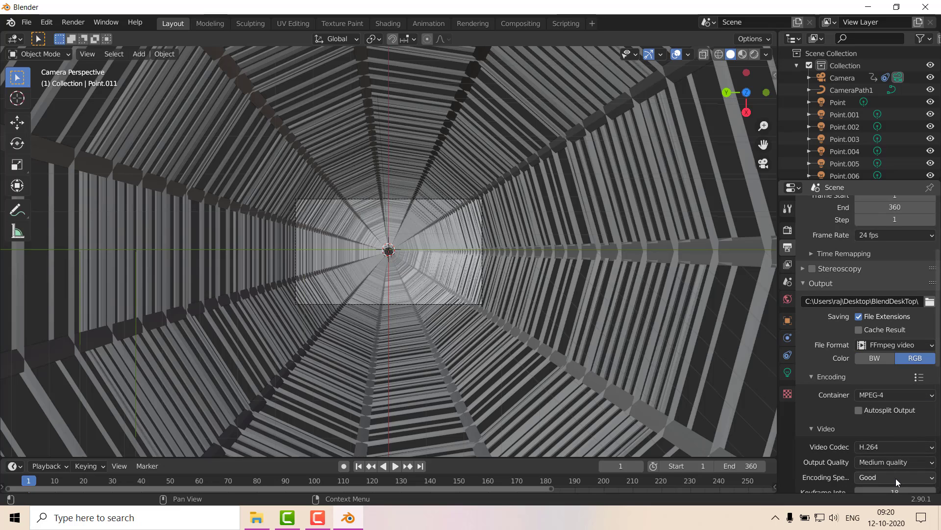
Step: Keep the encoding speed at Good and set the video output quality to High quality
{"action": "left_click", "coordinate": [896, 478]}
{"action": "left_click", "coordinate": [864, 450]}
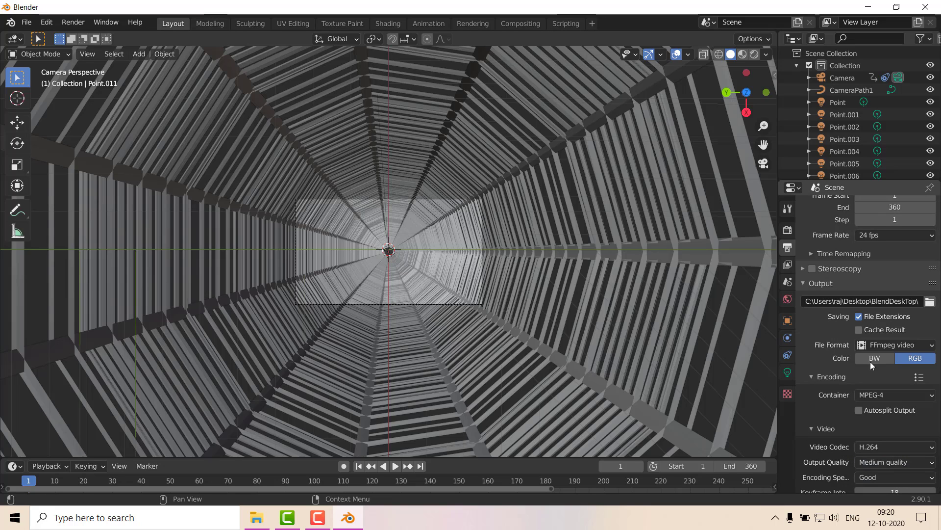
{"action": "left_click", "coordinate": [880, 465]}
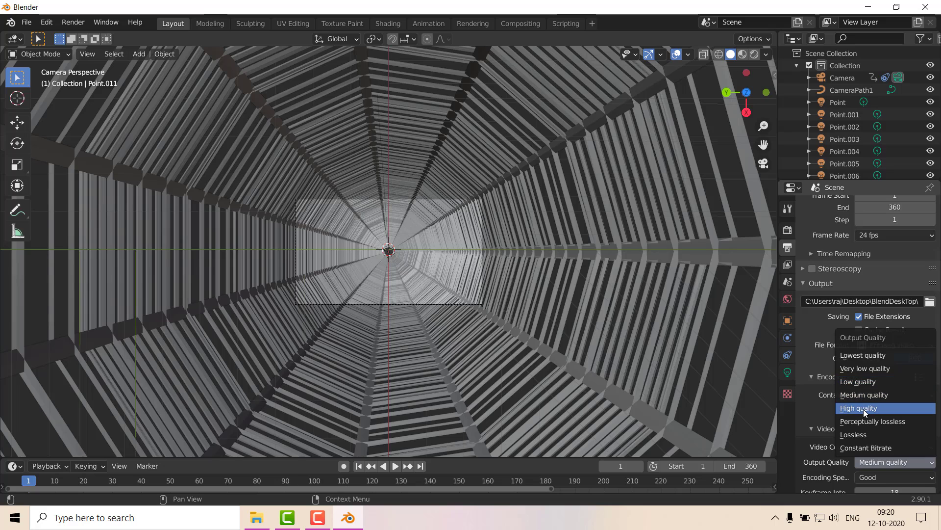
{"action": "left_click", "coordinate": [864, 409]}
Step: Review the remaining encoding and metadata settings, and start rendering the animation
{"action": "scroll", "coordinate": [851, 440], "scroll_direction": "down", "scroll_amount": 6}
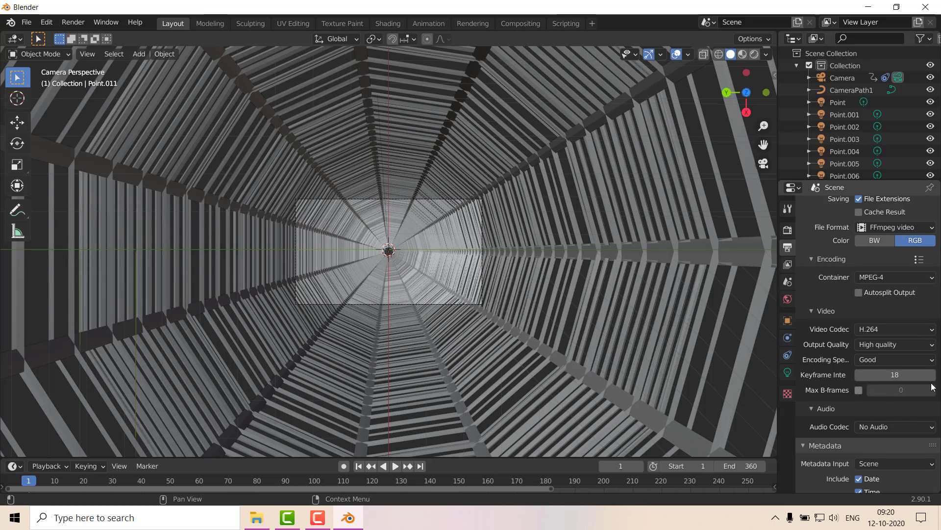
{"action": "scroll", "coordinate": [783, 411], "scroll_direction": "down", "scroll_amount": 3}
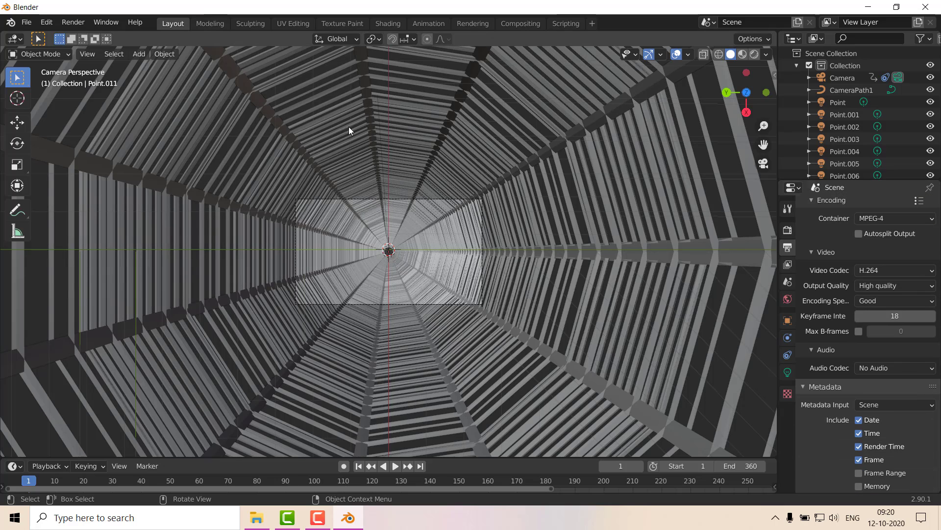
{"action": "left_click", "coordinate": [73, 22]}
{"action": "left_click", "coordinate": [104, 49]}
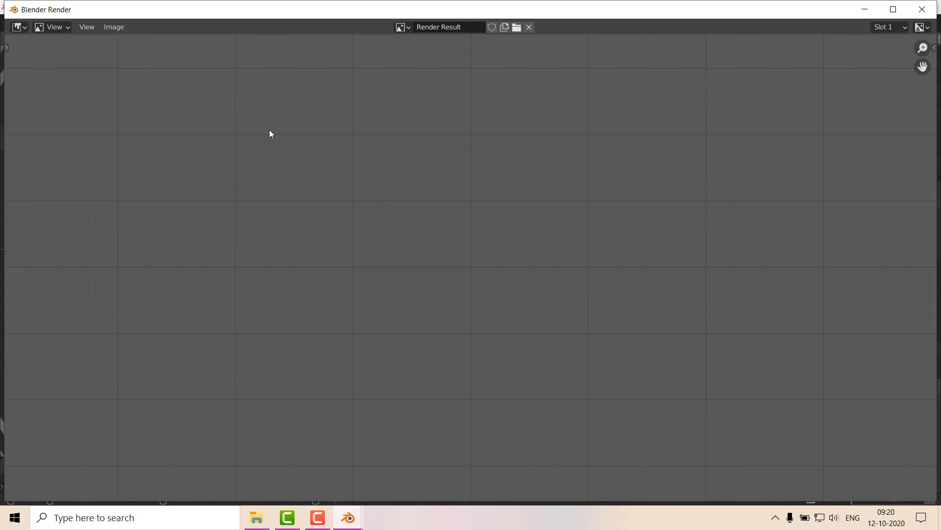
{"action": "left_click", "coordinate": [287, 513]}
{"action": "left_click", "coordinate": [287, 513]}
{"action": "left_click", "coordinate": [318, 516]}
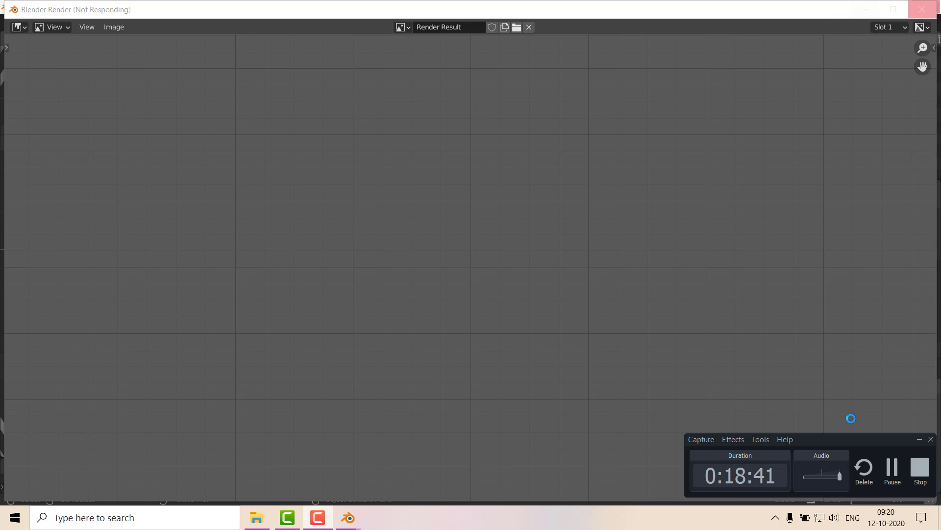
Step: Check the render progress by switching between the render window and the main scene window
{"action": "left_click", "coordinate": [865, 10]}
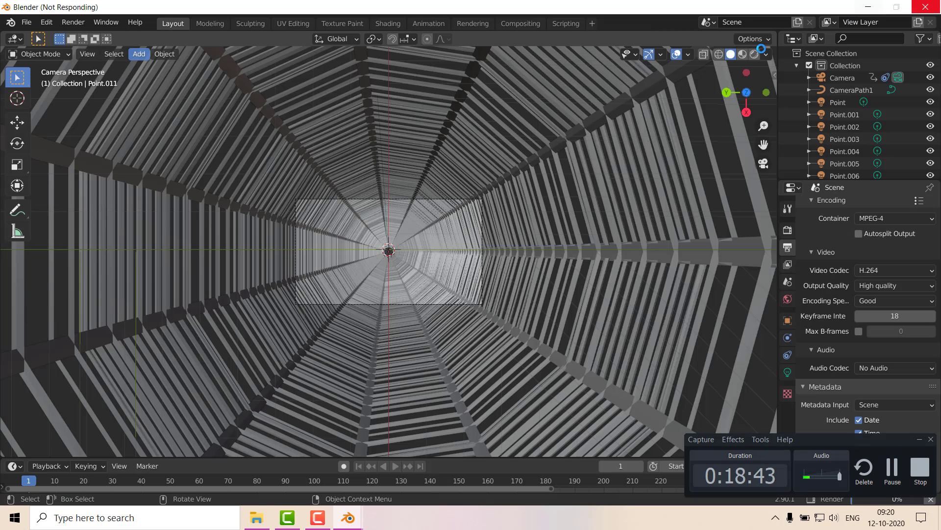
{"action": "mouse_move", "coordinate": [347, 518]}
{"action": "left_click", "coordinate": [397, 446]}
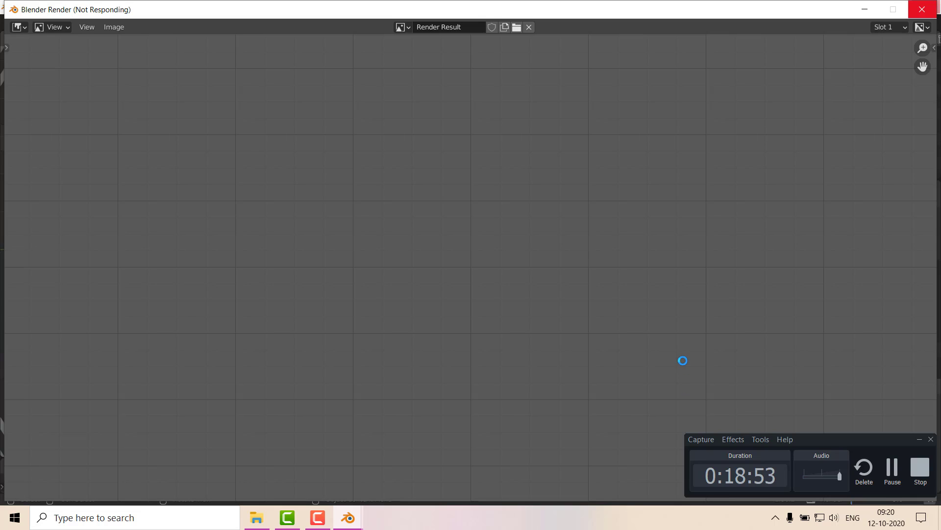
{"action": "left_click", "coordinate": [861, 7]}
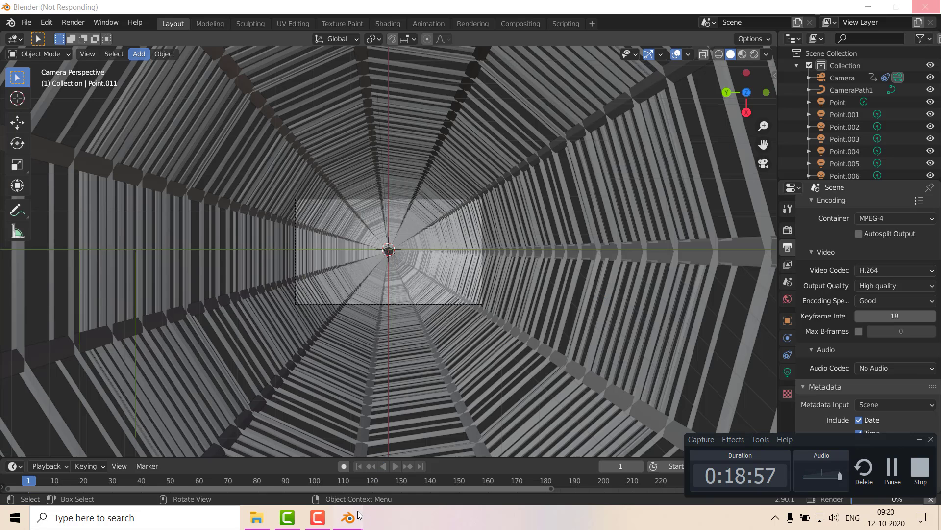
{"action": "mouse_move", "coordinate": [348, 517]}
{"action": "left_click", "coordinate": [390, 454]}
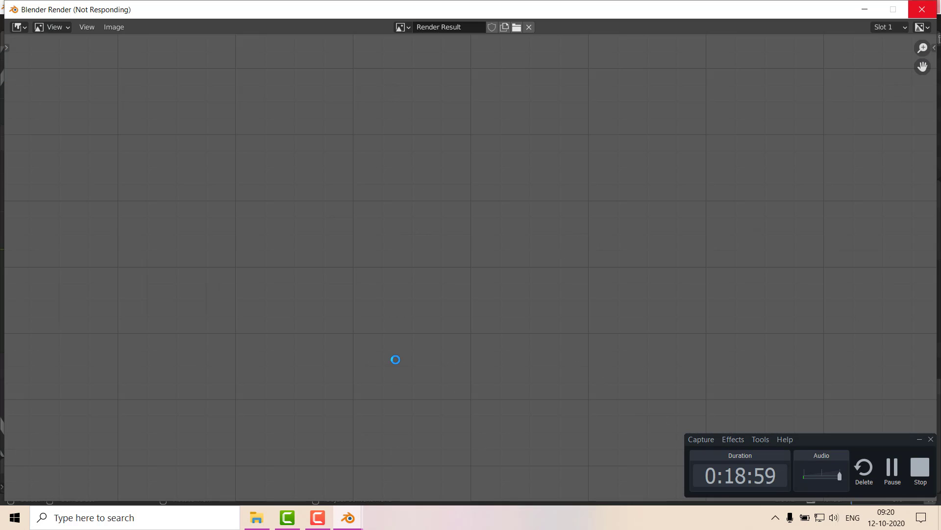